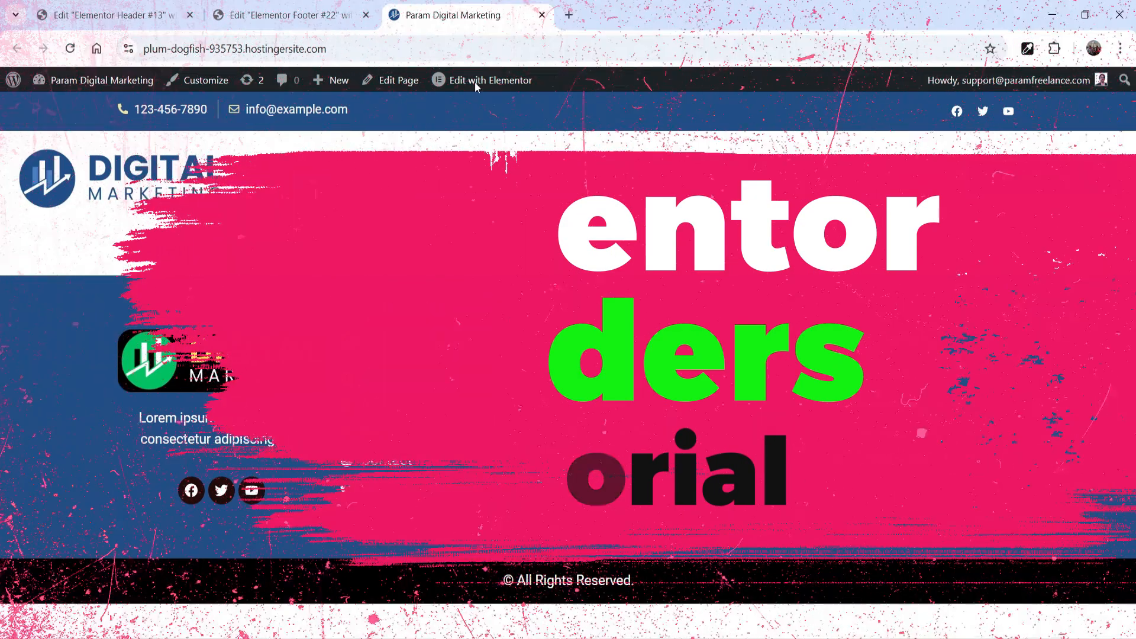
Step: Exit the Elementor Footer #22 editor to WordPress and open the Home page for editing from the Pages list
click(272, 12)
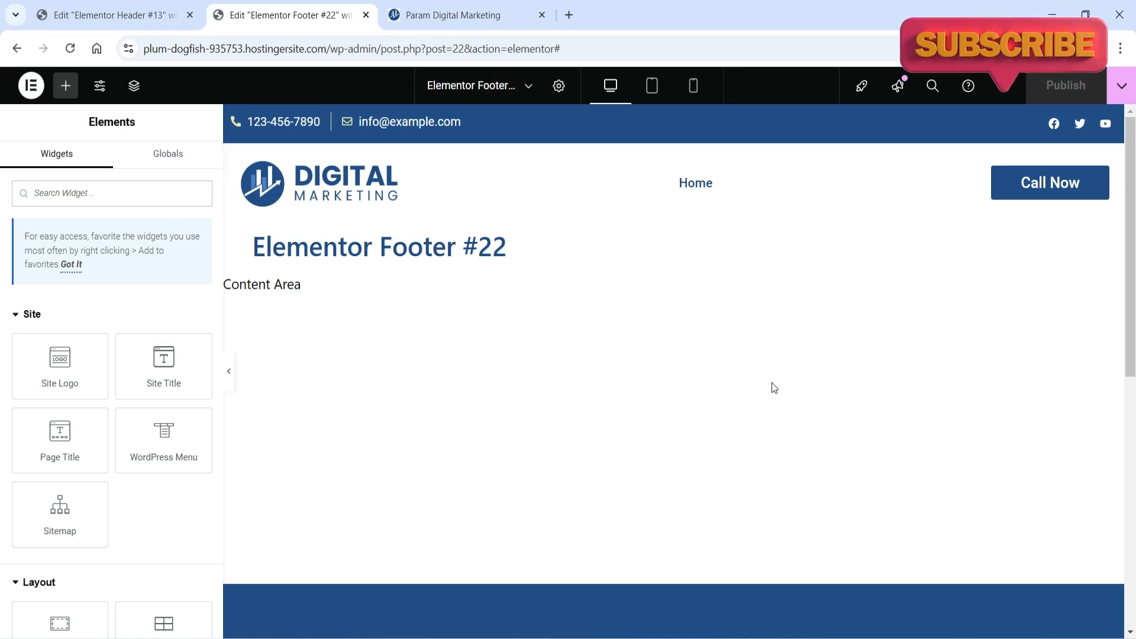
click(29, 92)
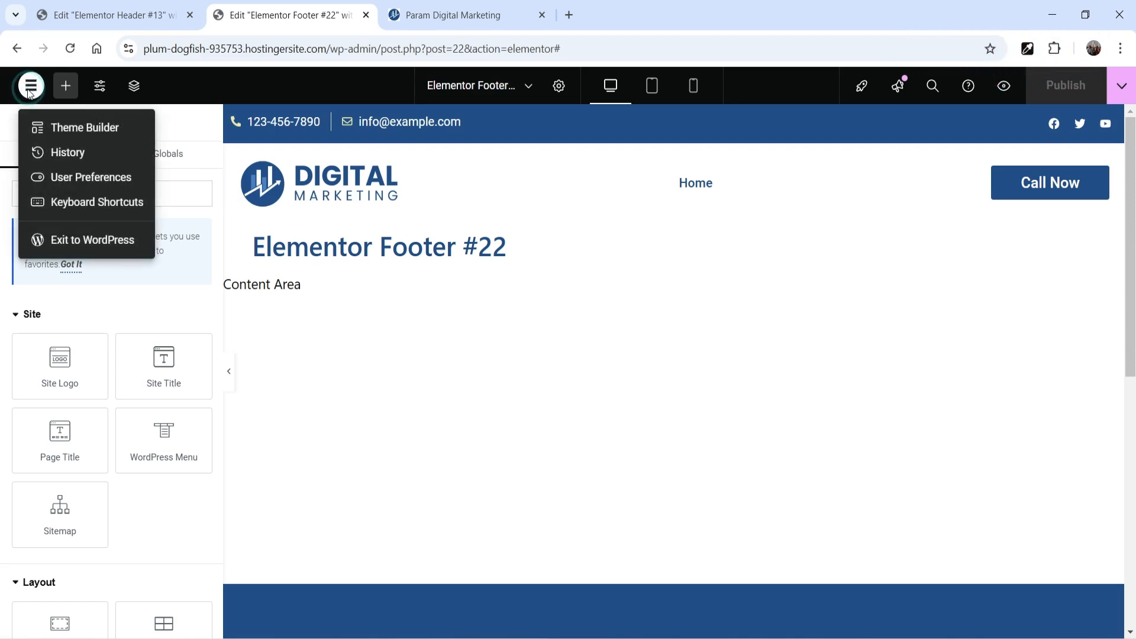
click(102, 240)
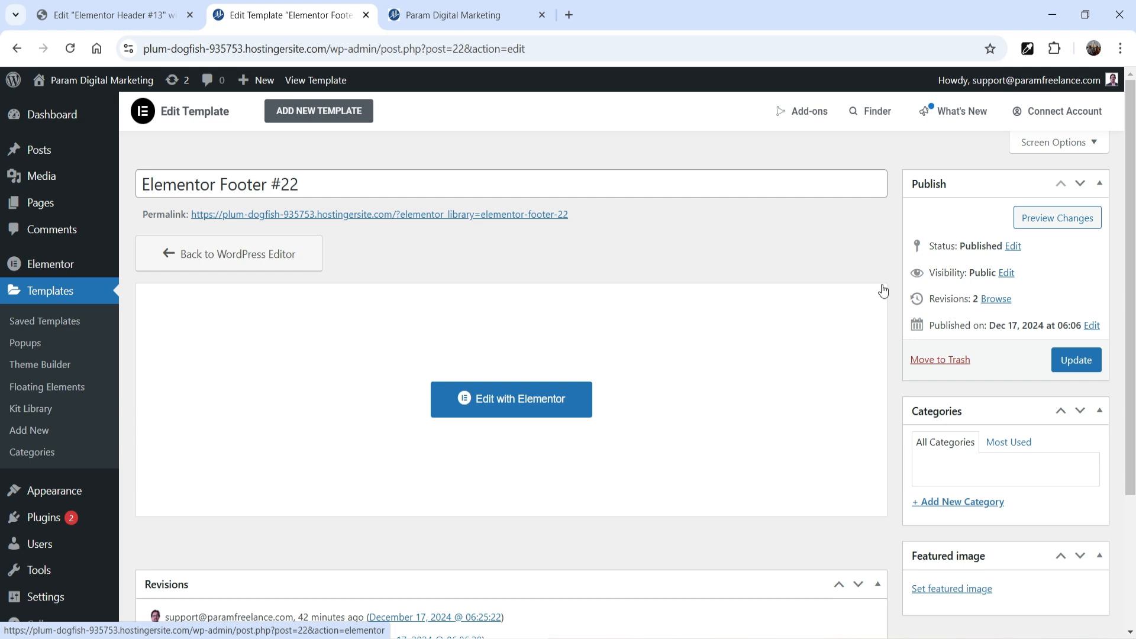
click(38, 114)
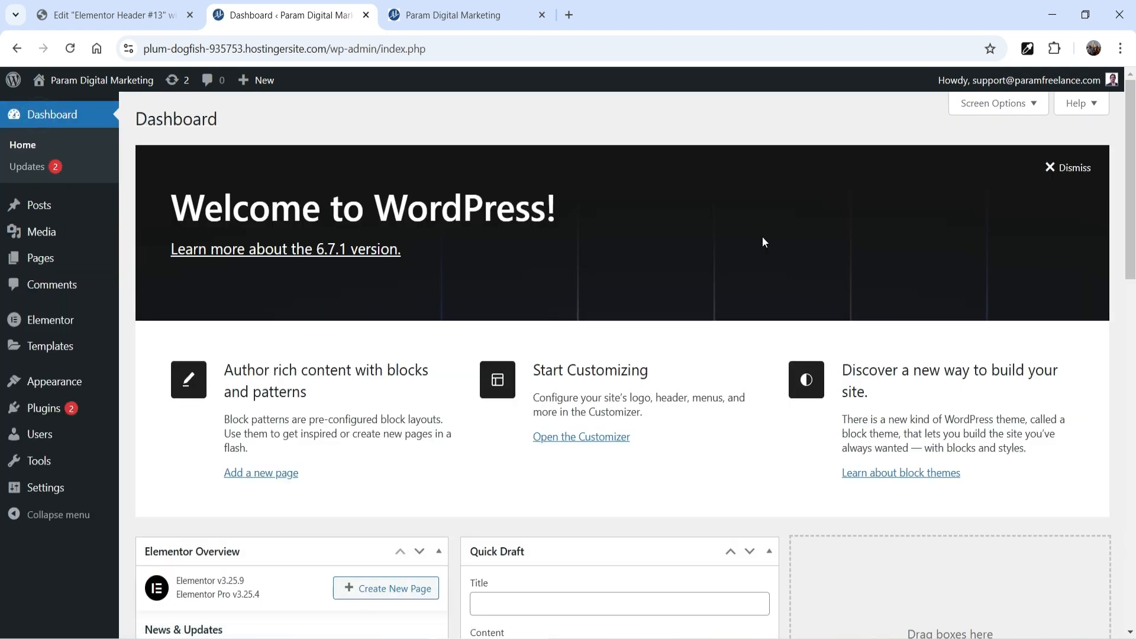
click(40, 261)
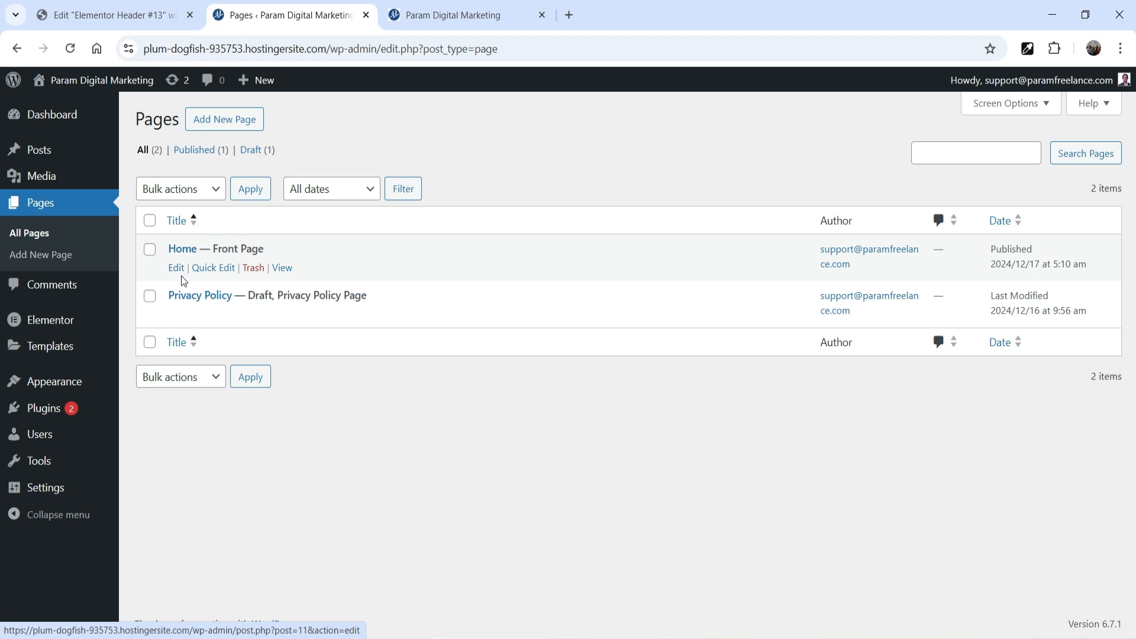
click(176, 268)
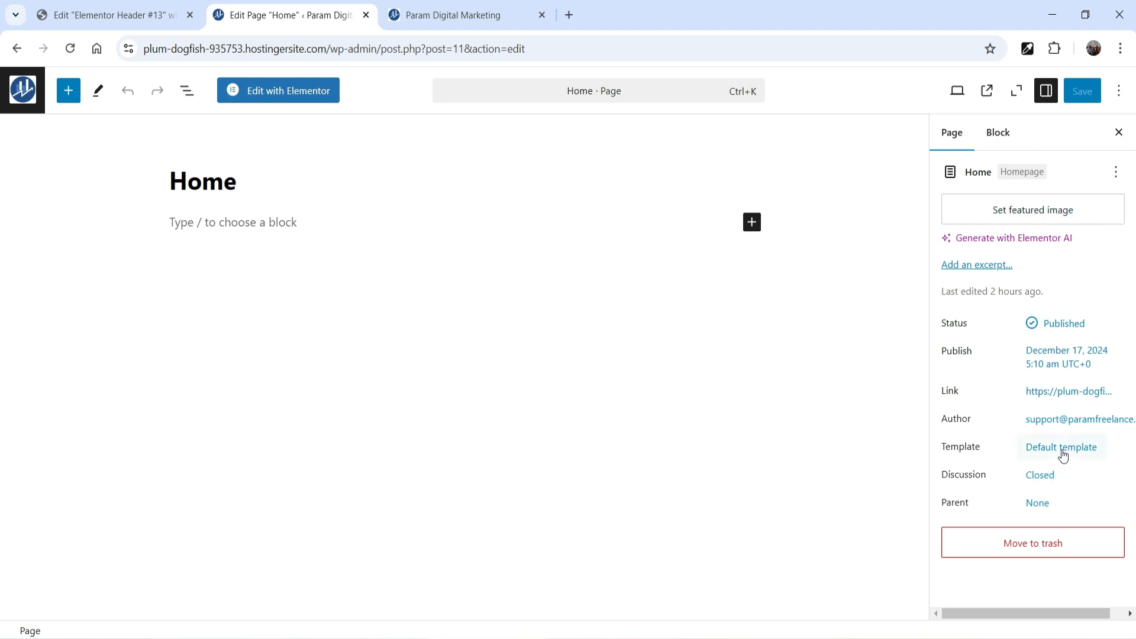
Step: Save the Home page with the Elementor Full Width template and open it in the Elementor editor
click(1063, 454)
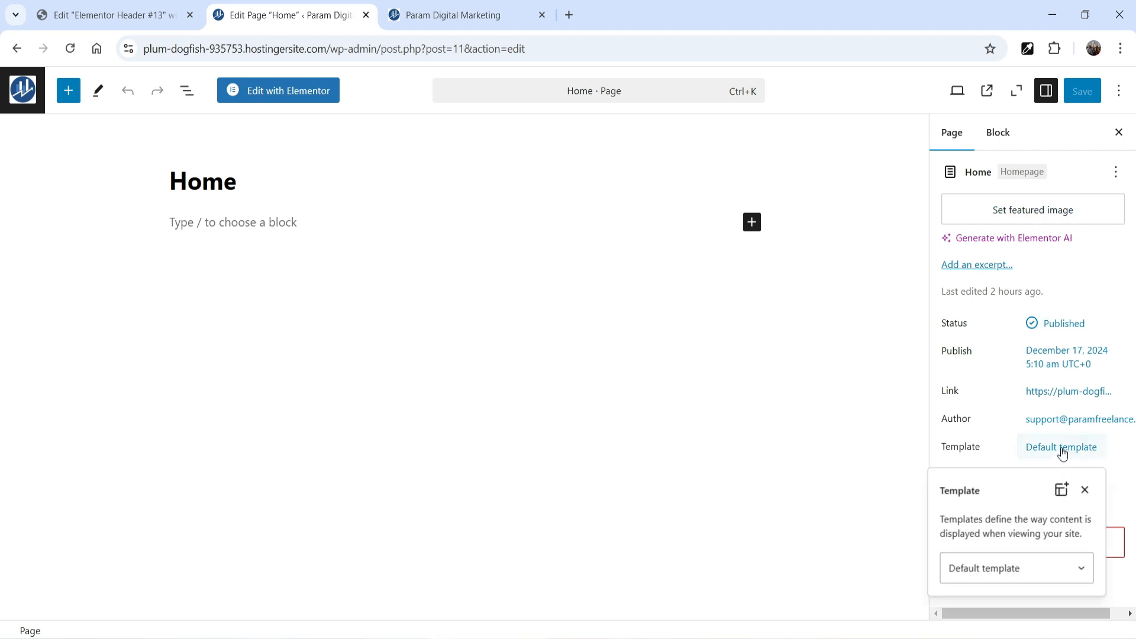
click(1044, 571)
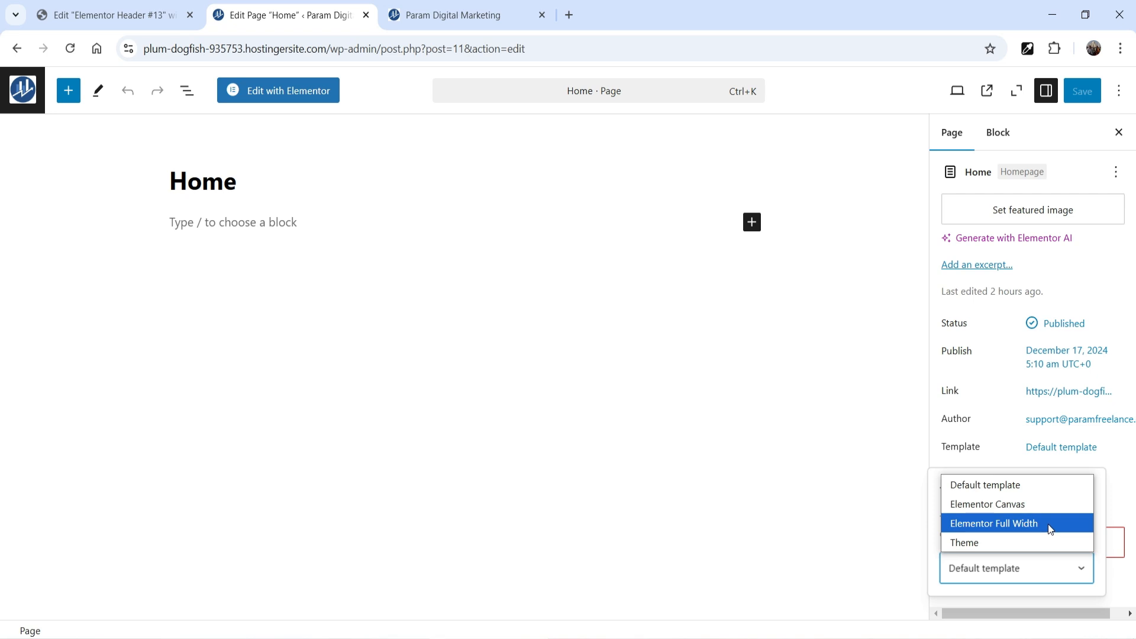
click(1052, 529)
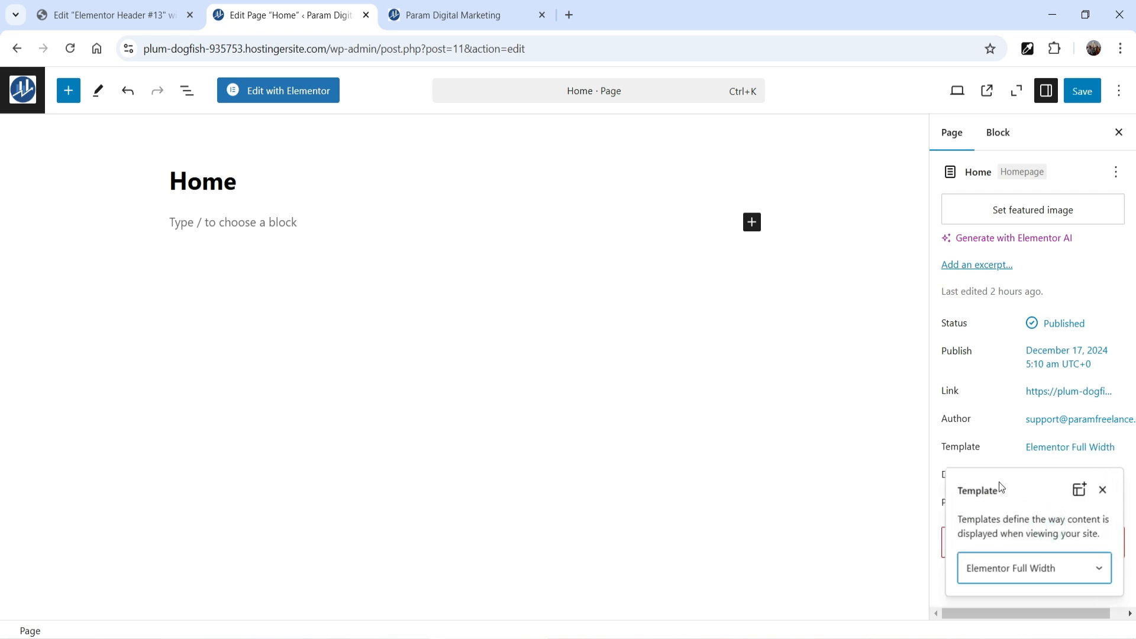
click(1004, 449)
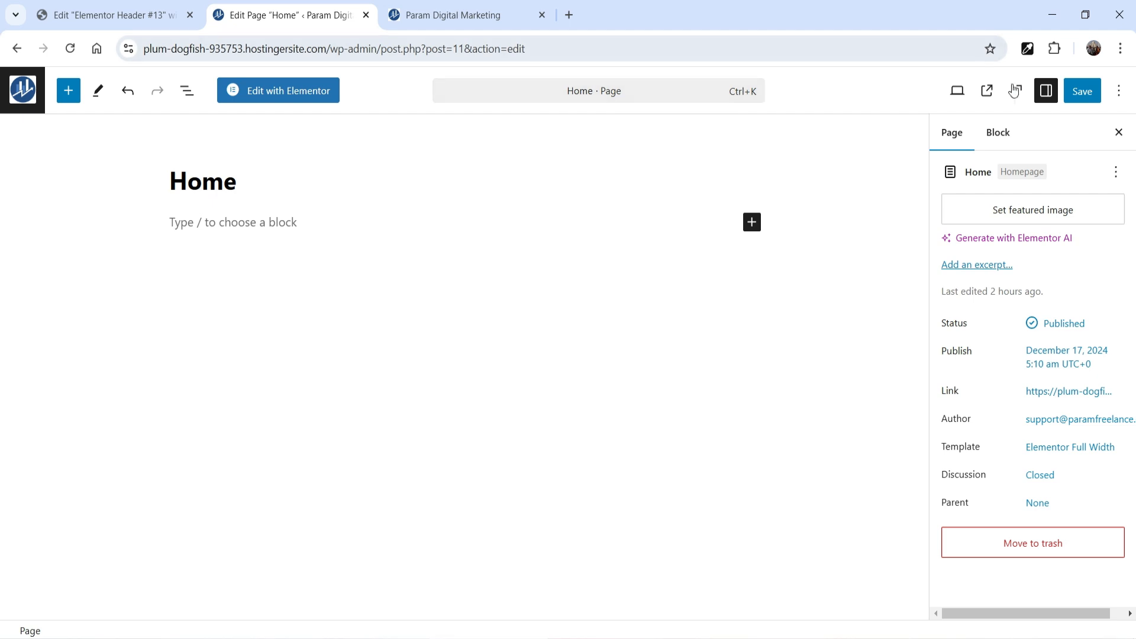
click(1082, 95)
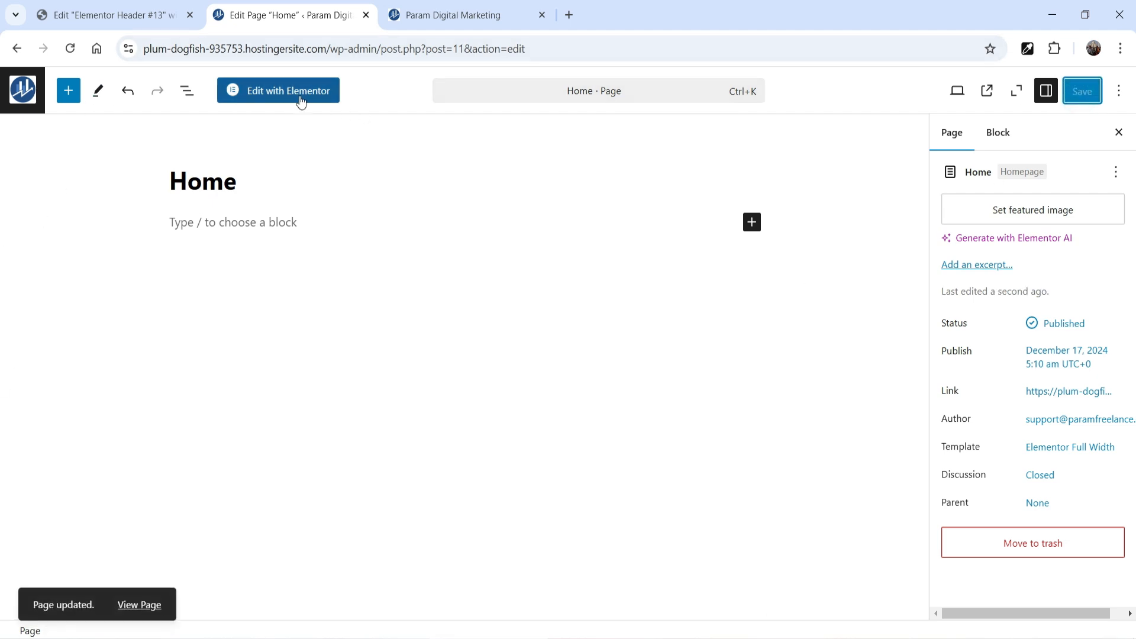
click(281, 96)
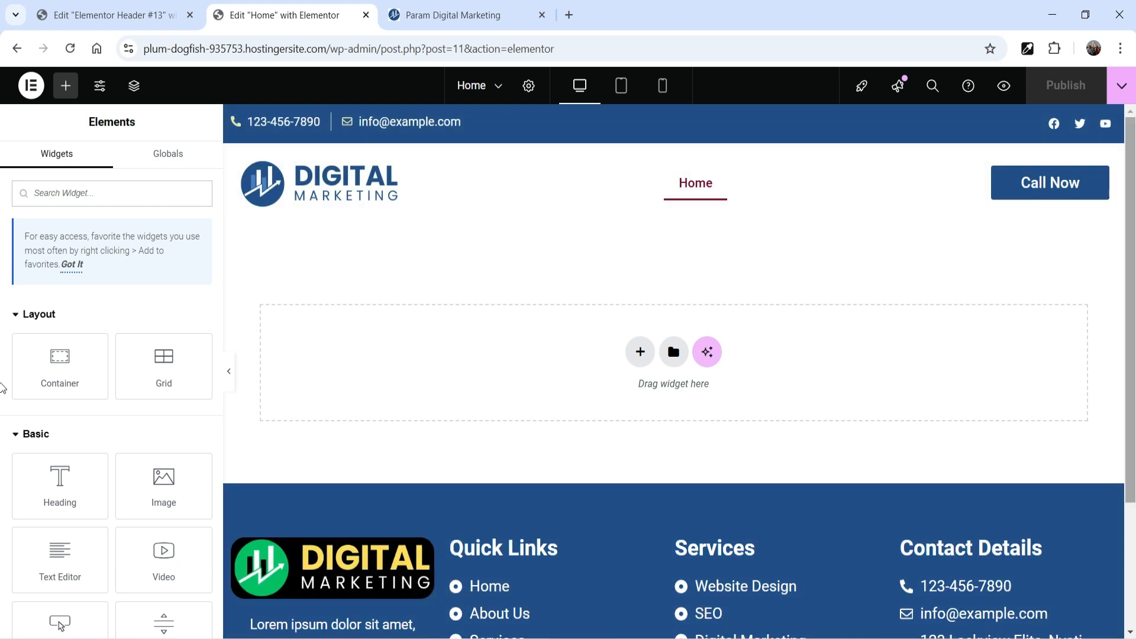
Step: Look through the template library's block categories and the saved templates
click(674, 358)
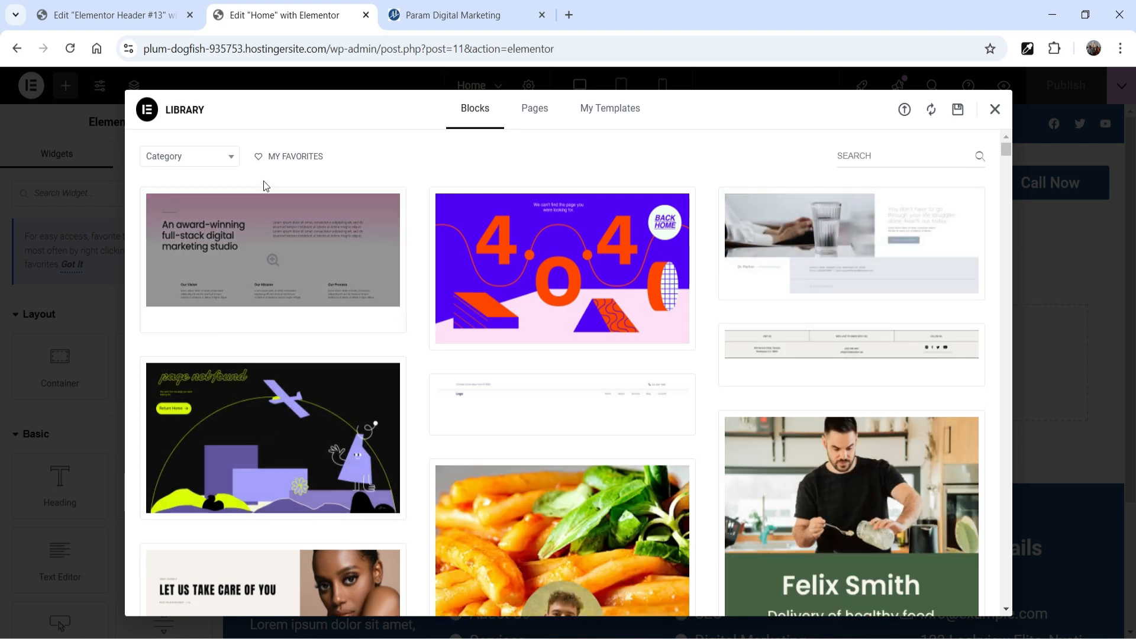
click(222, 157)
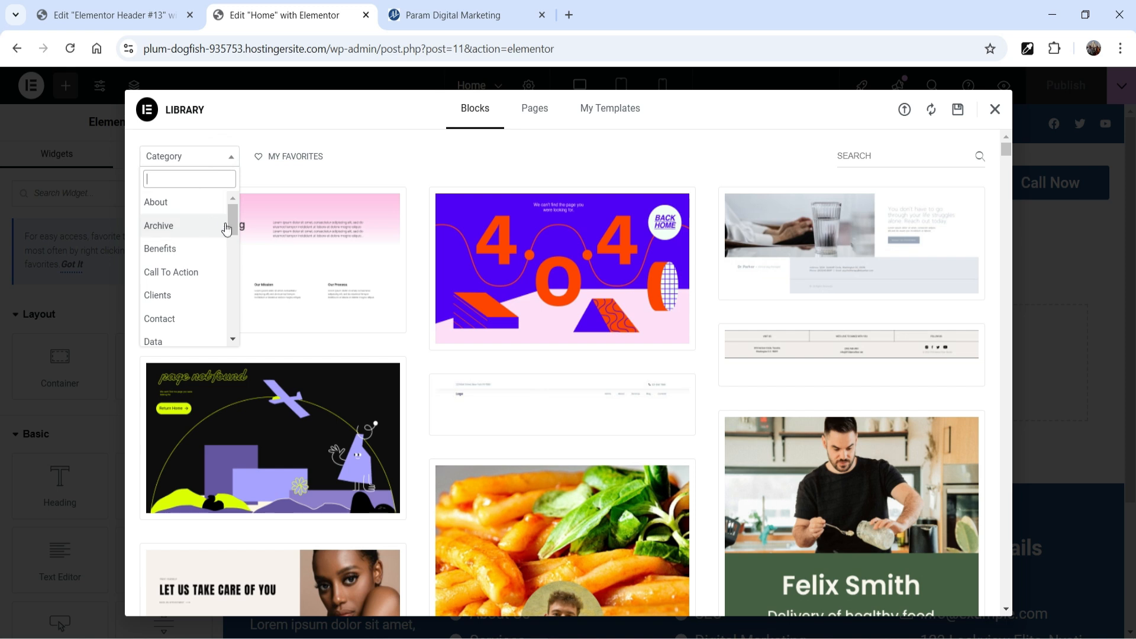
drag(233, 219, 229, 257)
click(436, 160)
click(592, 114)
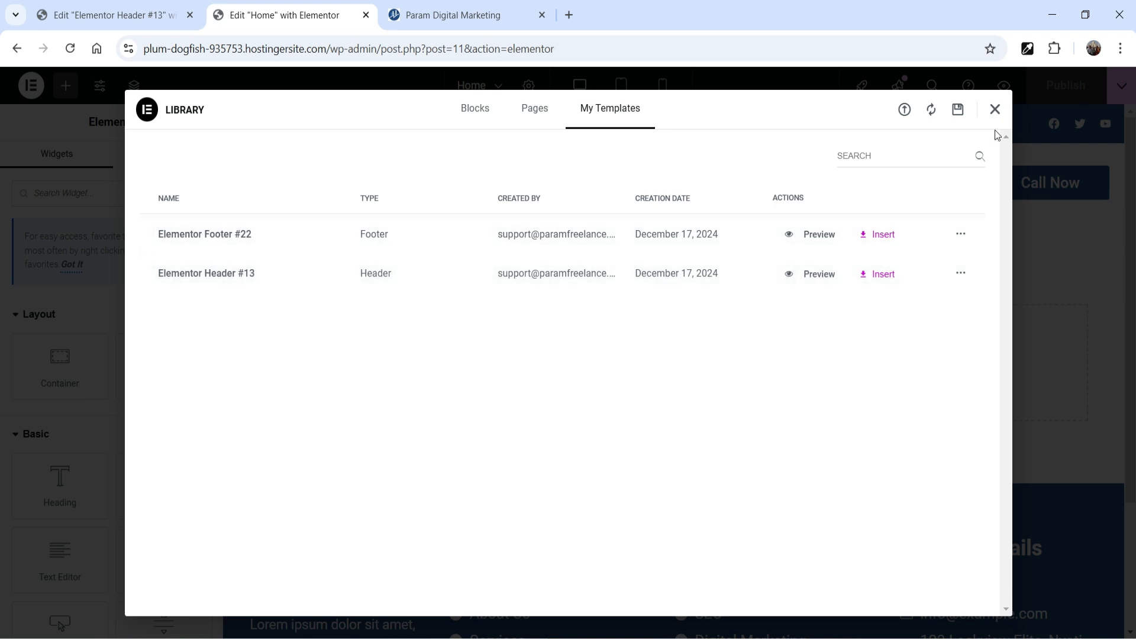
click(995, 110)
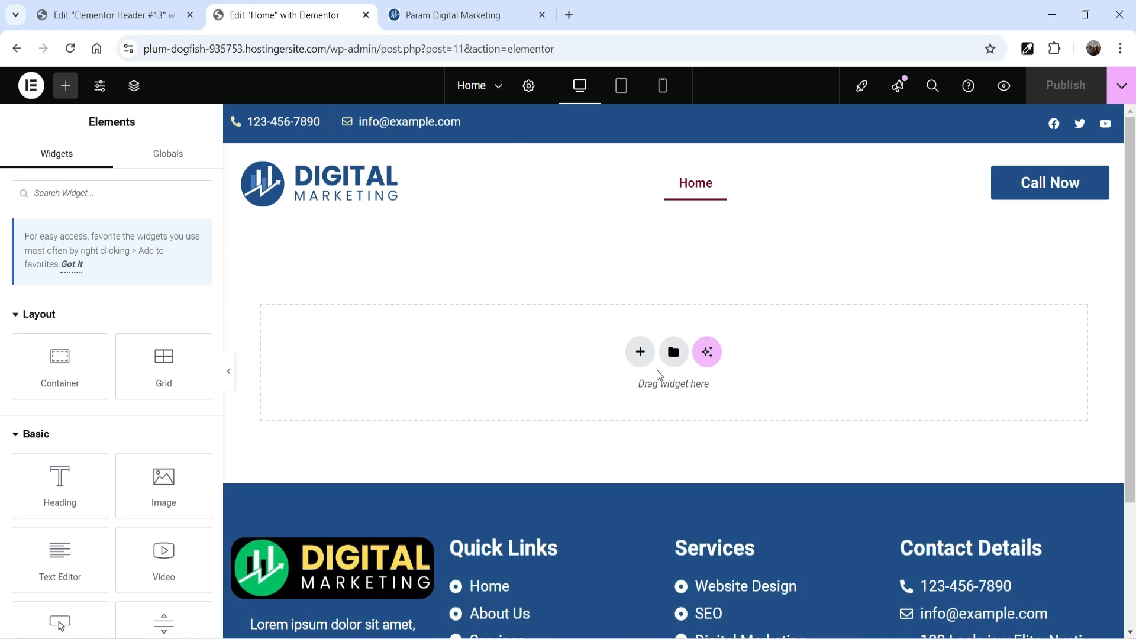
Step: Add a Flexbox container with the Direction Column structure and place an Image Carousel widget inside it
click(638, 358)
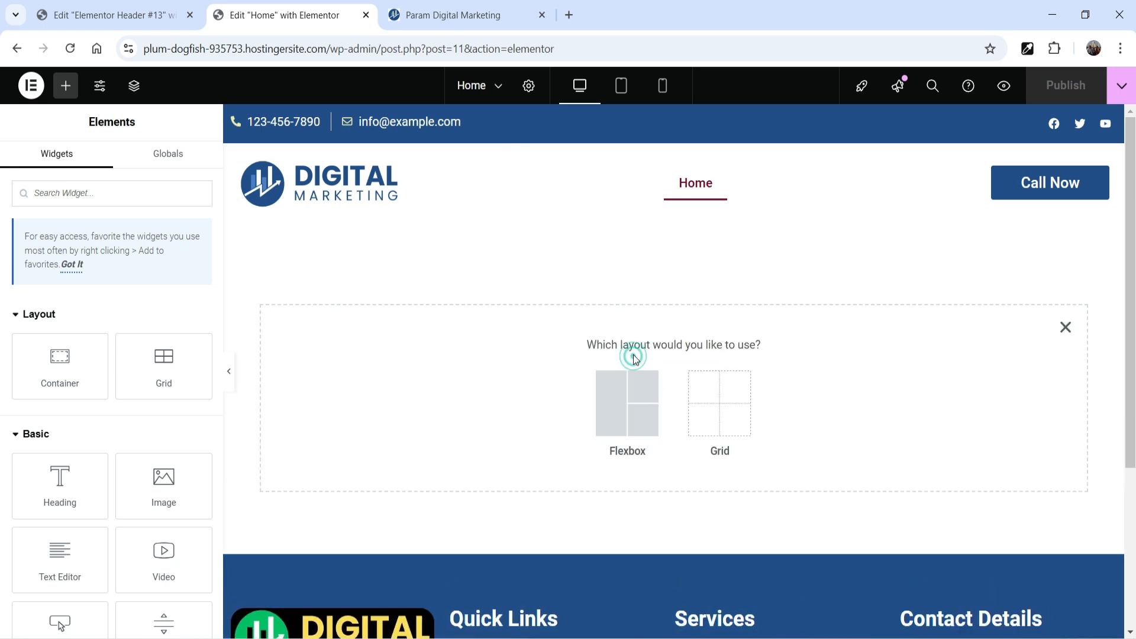
click(621, 425)
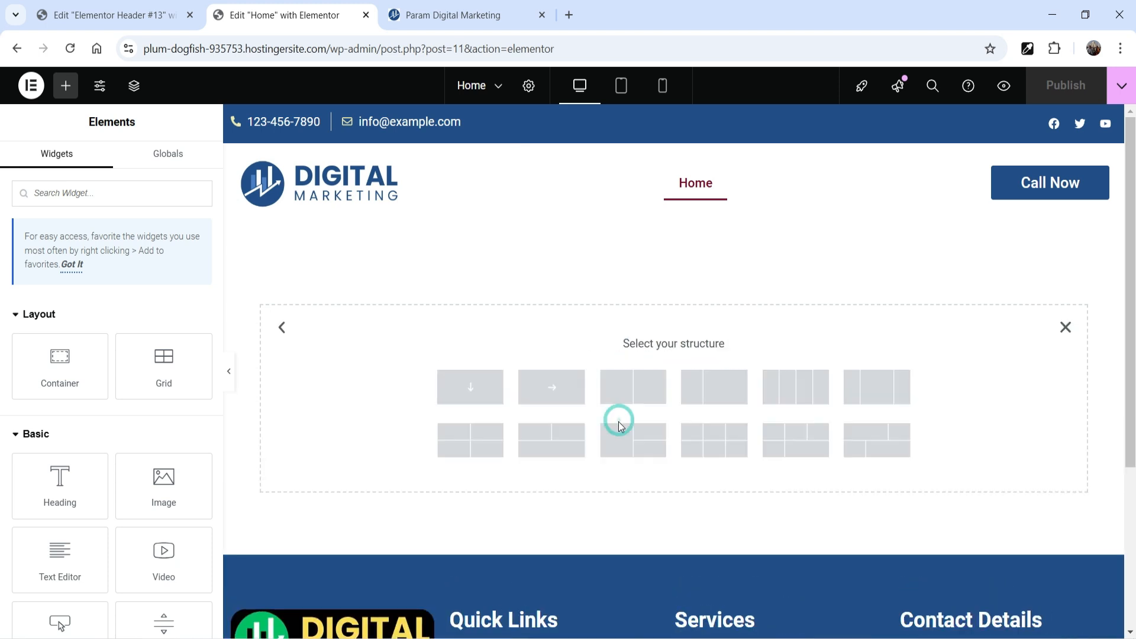
click(483, 403)
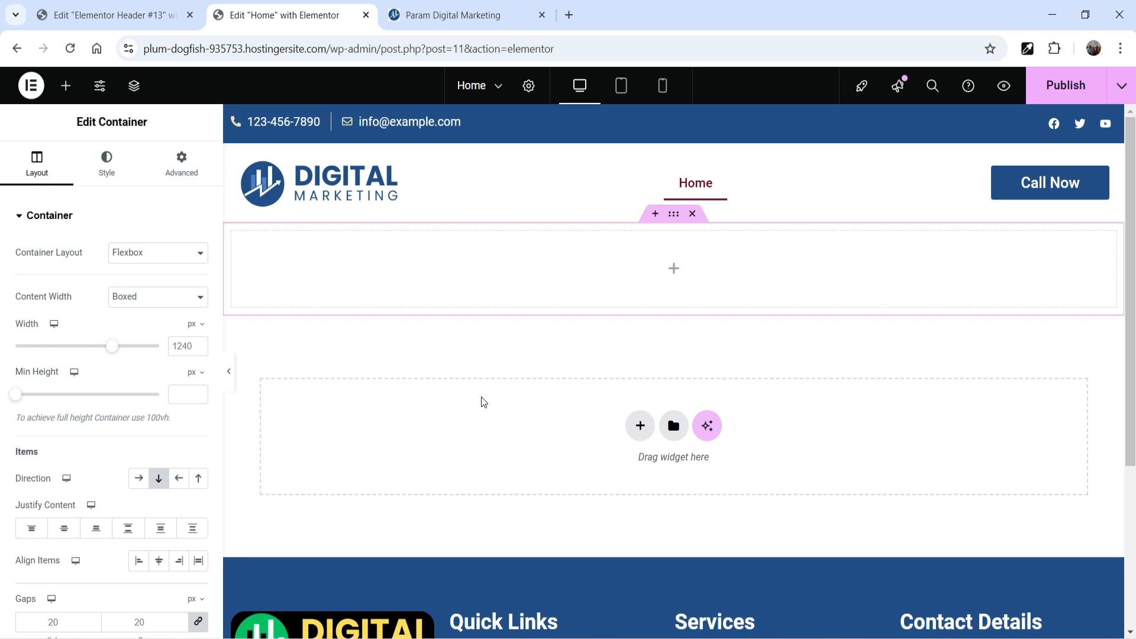
click(674, 273)
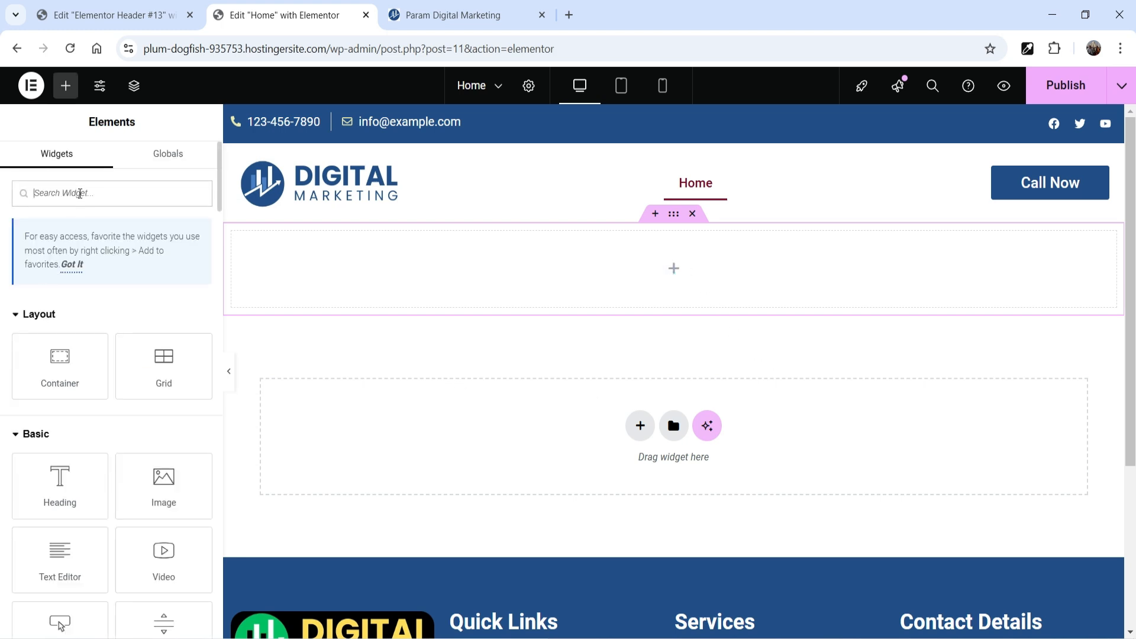
text(slid)
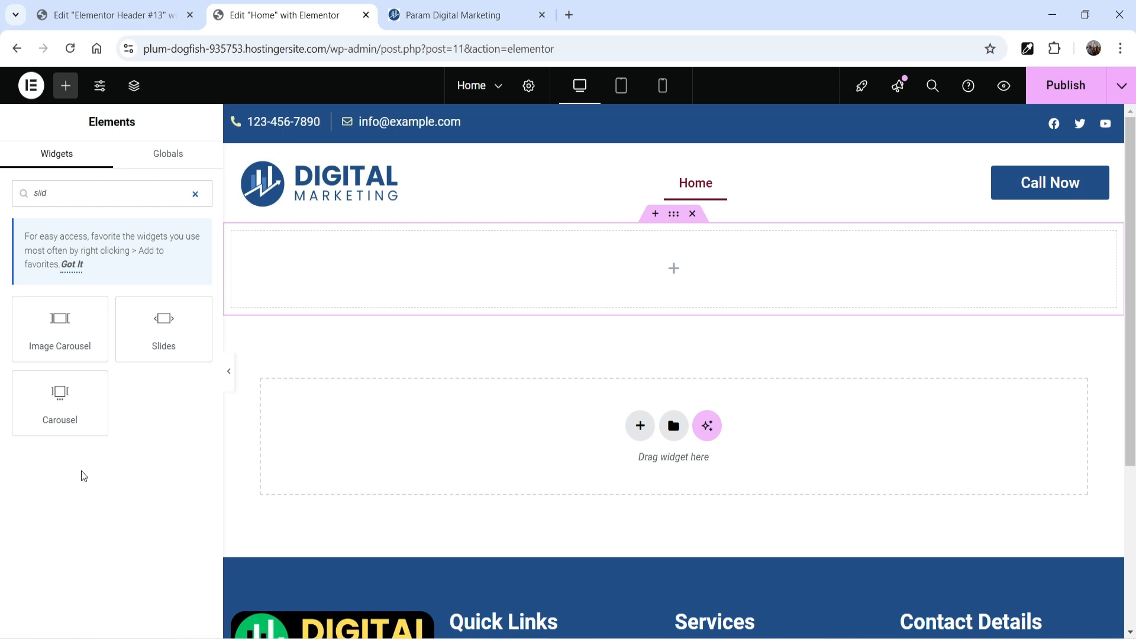
drag(50, 333, 660, 272)
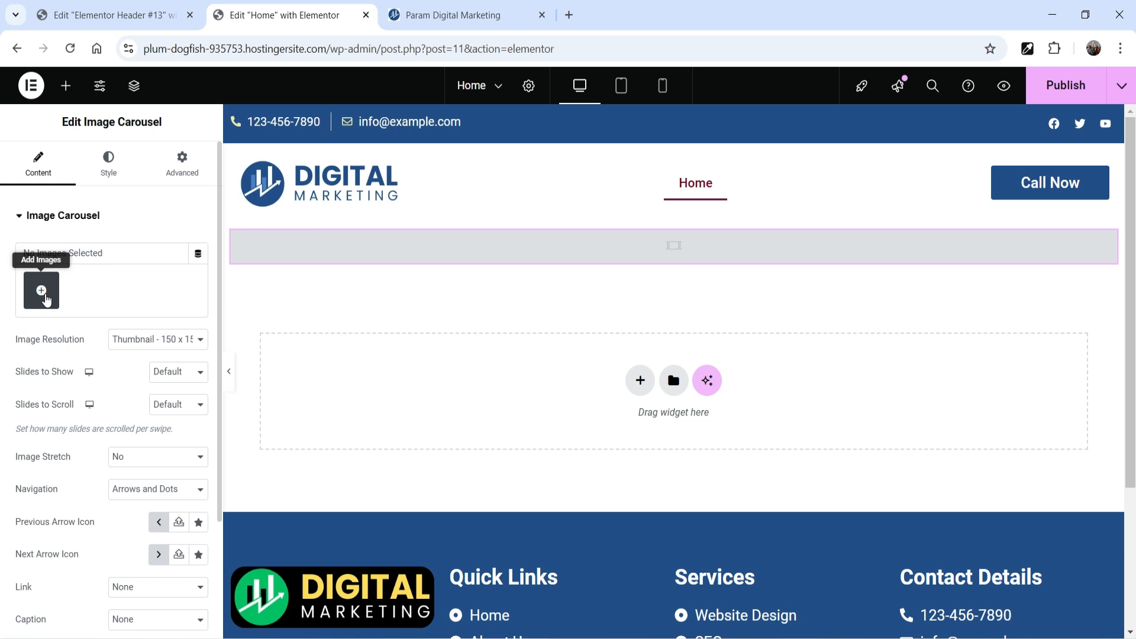
Step: Open the file upload section for adding images to the carousel's gallery
click(43, 294)
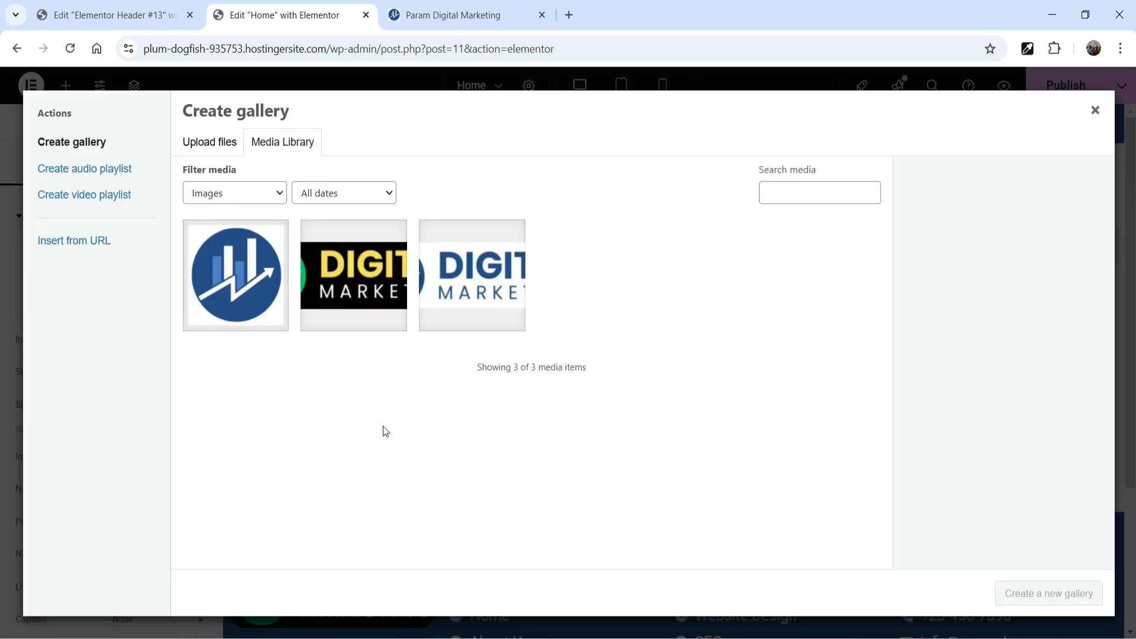
click(226, 143)
click(652, 353)
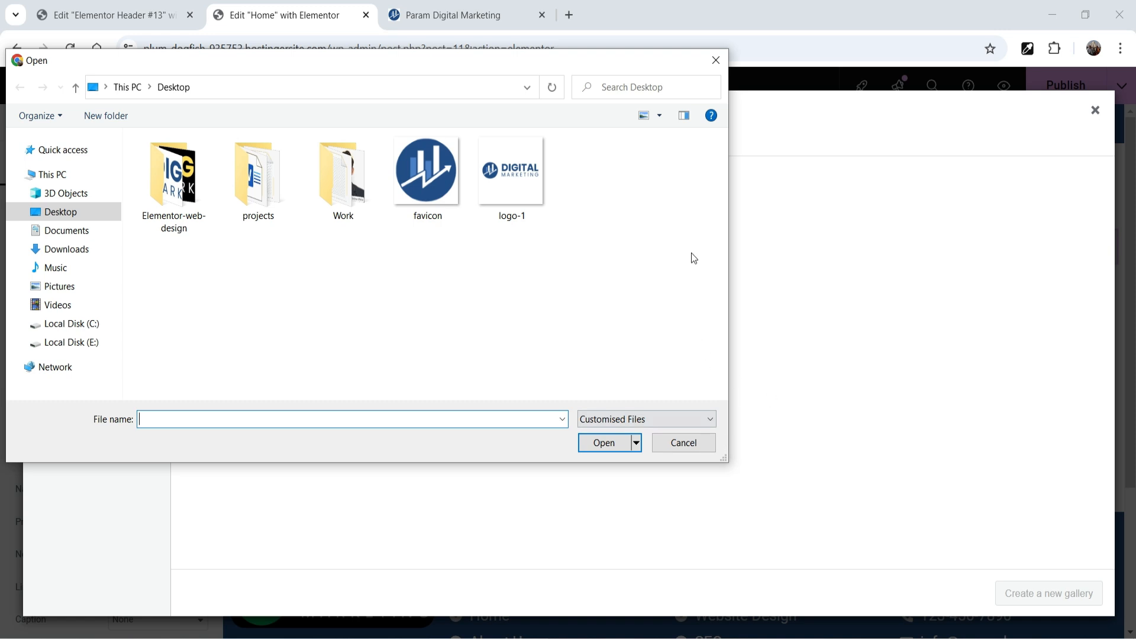
click(716, 60)
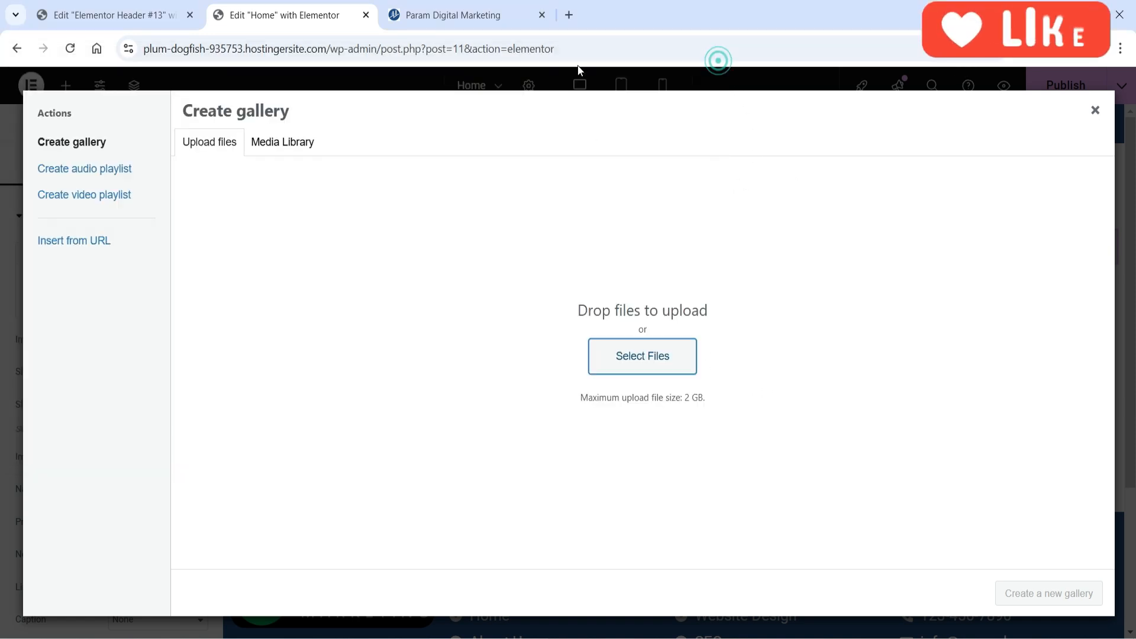
Step: View the Envato stock asset site at elements.envato.com in a separate browser tab
click(570, 14)
text(ele)
key(Return)
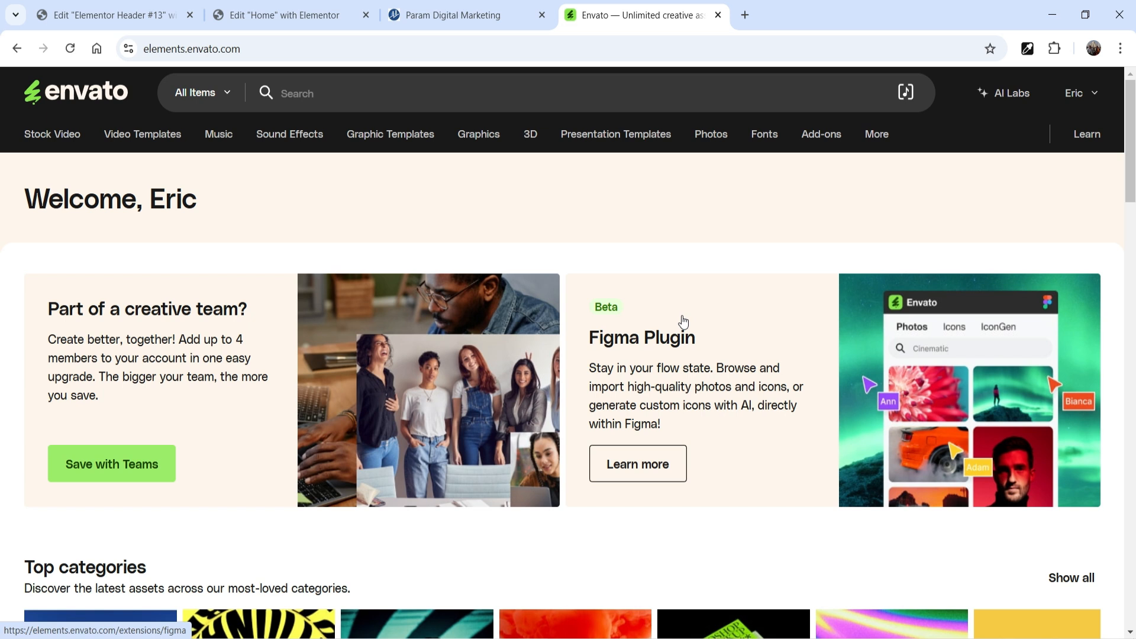
click(718, 15)
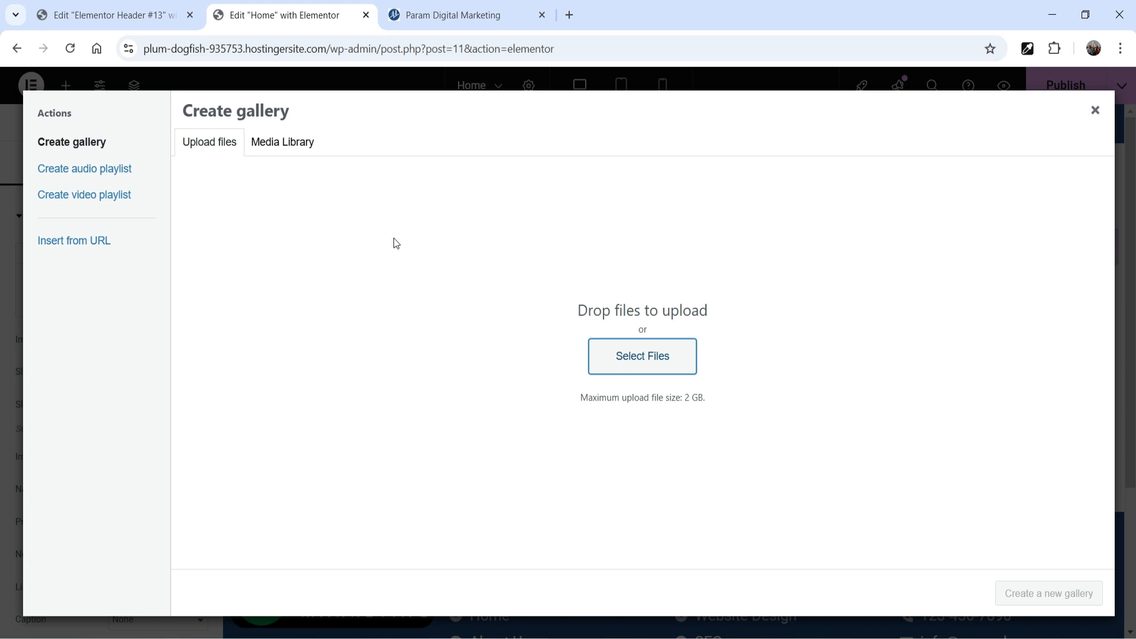
Step: Upload banner-1, banner-2 and banner-3 from the Elementor-web-design folder and insert them as the carousel's gallery
click(635, 360)
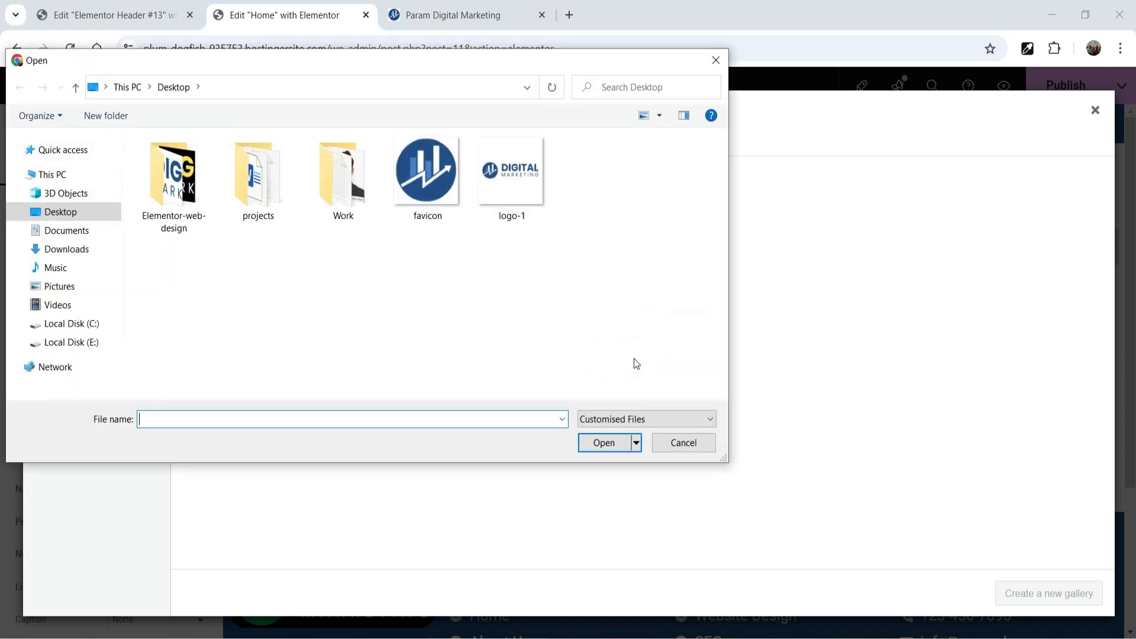
double_click(174, 178)
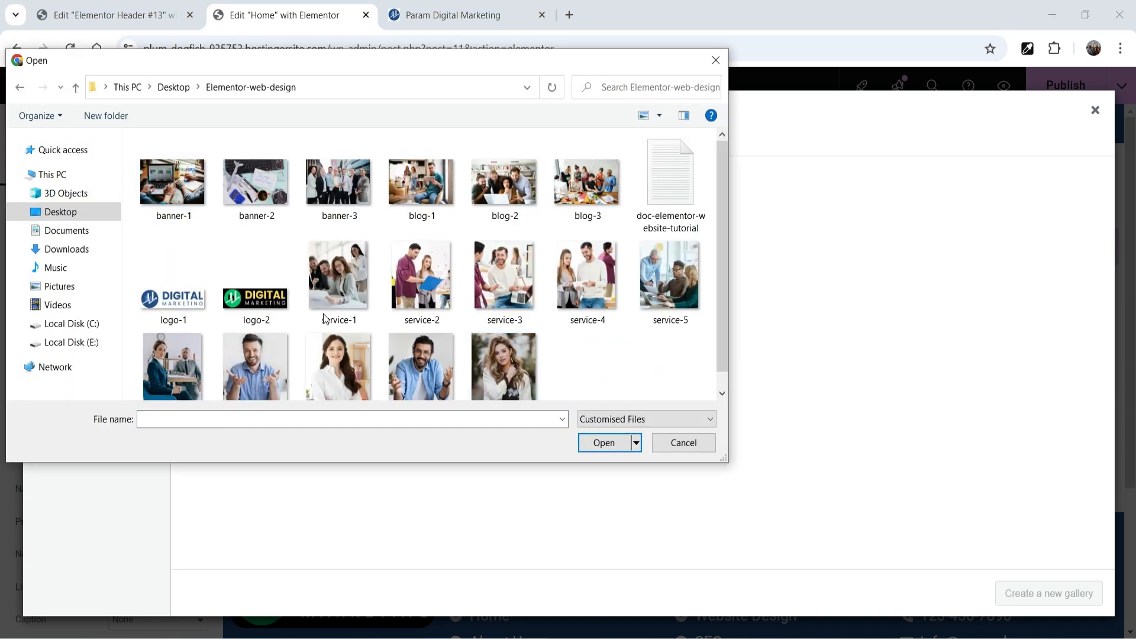
click(189, 195)
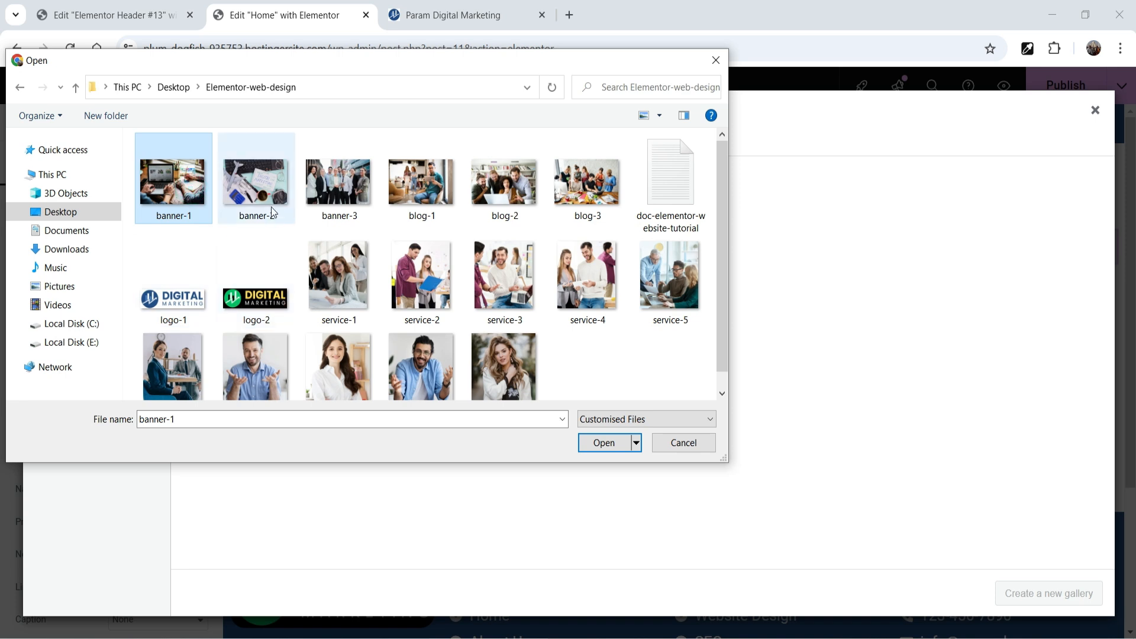
ctrl+click(267, 201)
ctrl+click(332, 197)
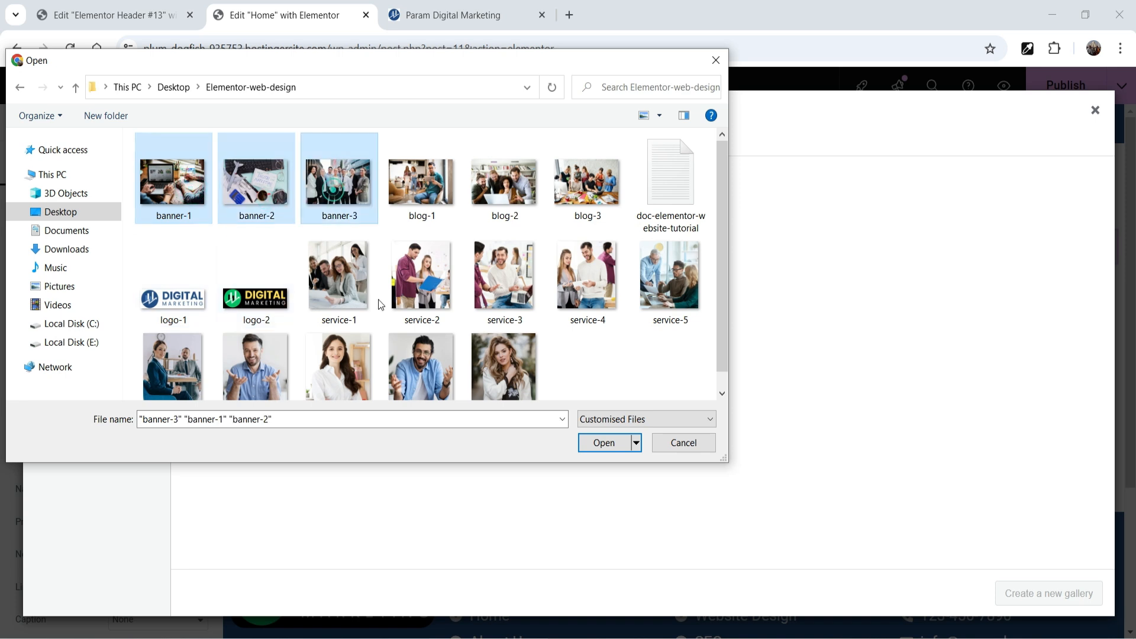
click(595, 448)
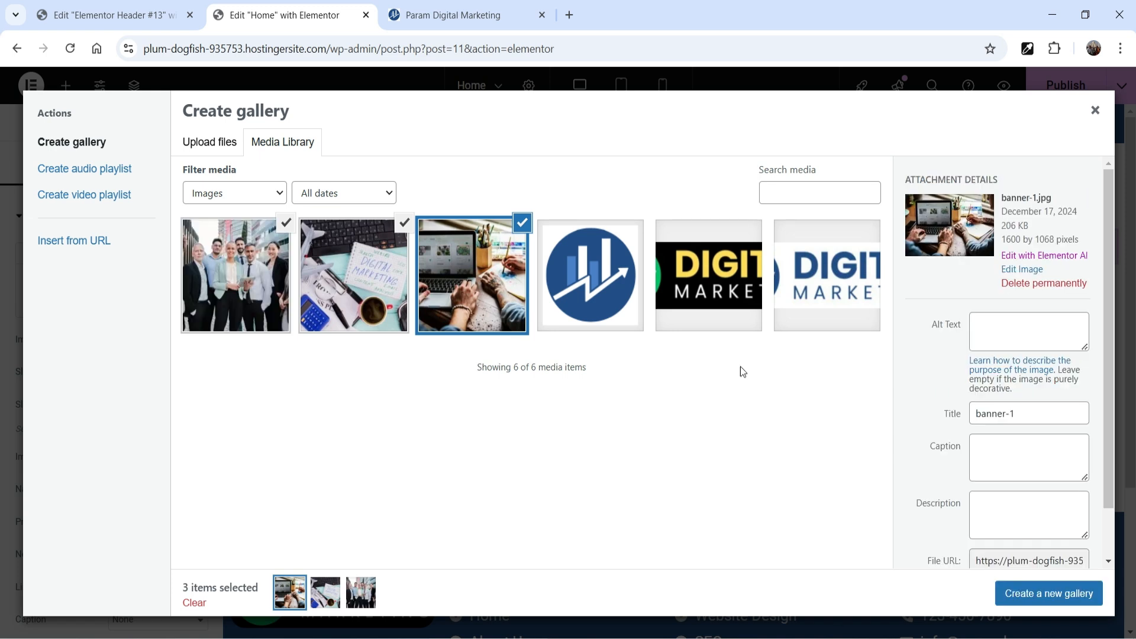
click(1040, 597)
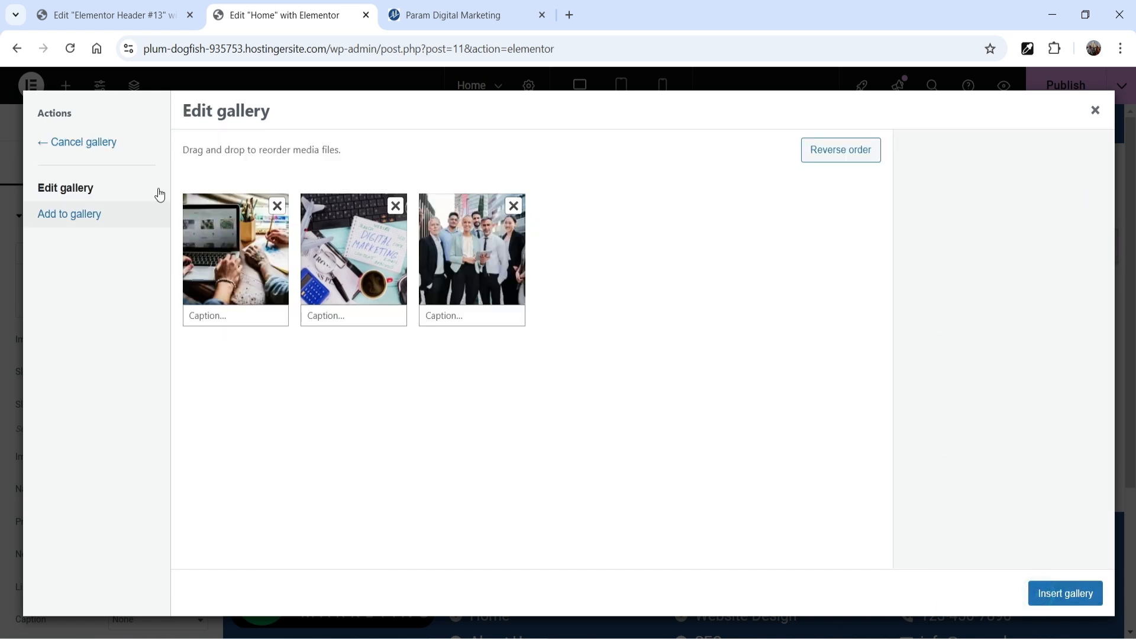
click(1058, 603)
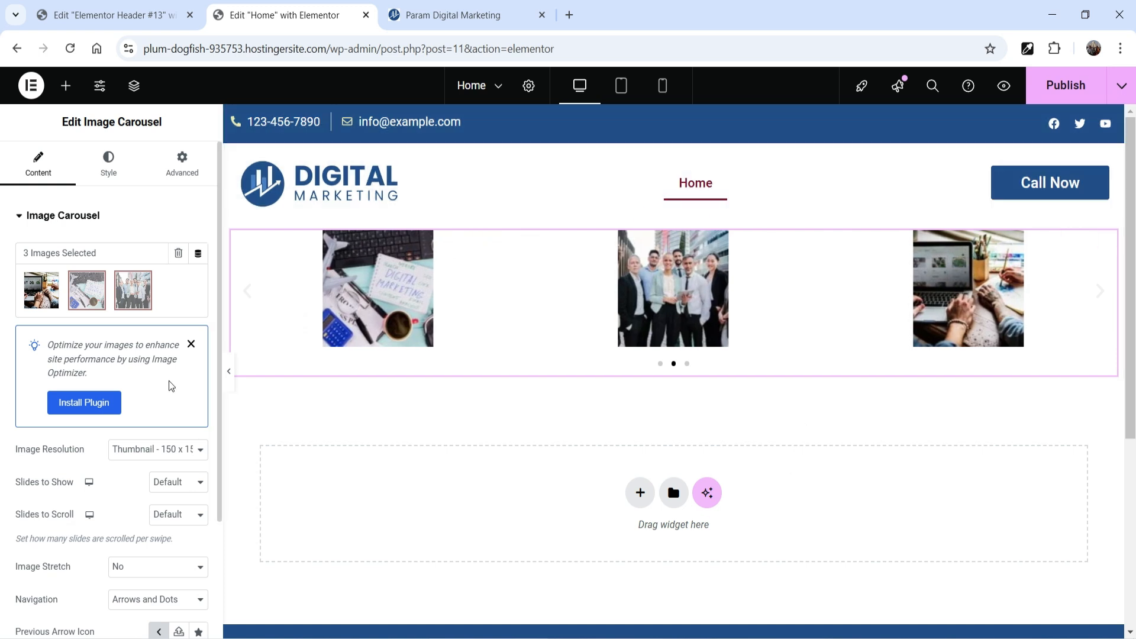
Step: Dismiss the Image Optimizer suggestion and look over the Image Carousel's content settings
click(191, 344)
scroll(61, 300, down, 4)
scroll(51, 235, up, 2)
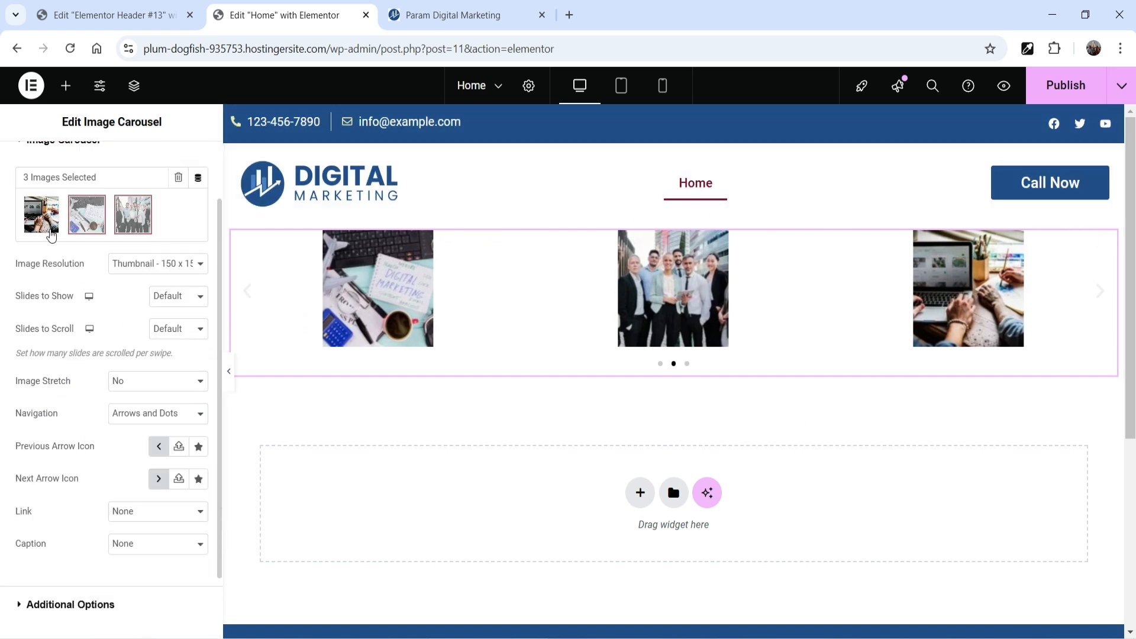
Step: Set the carousel's image resolution to Full and page through its slides
click(157, 267)
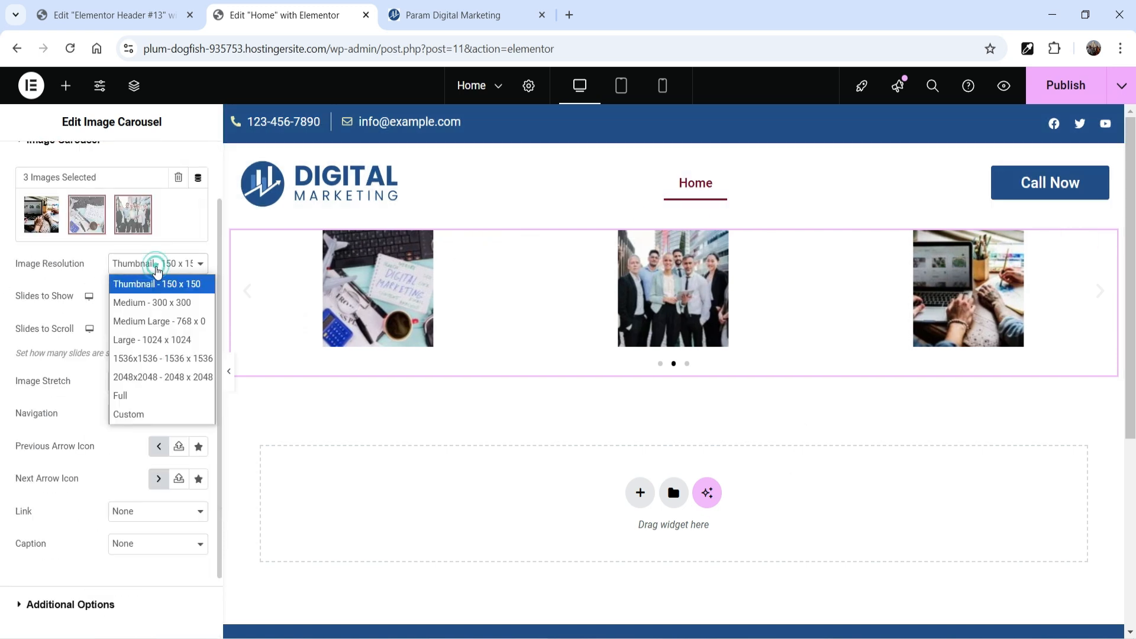
click(182, 395)
click(1097, 346)
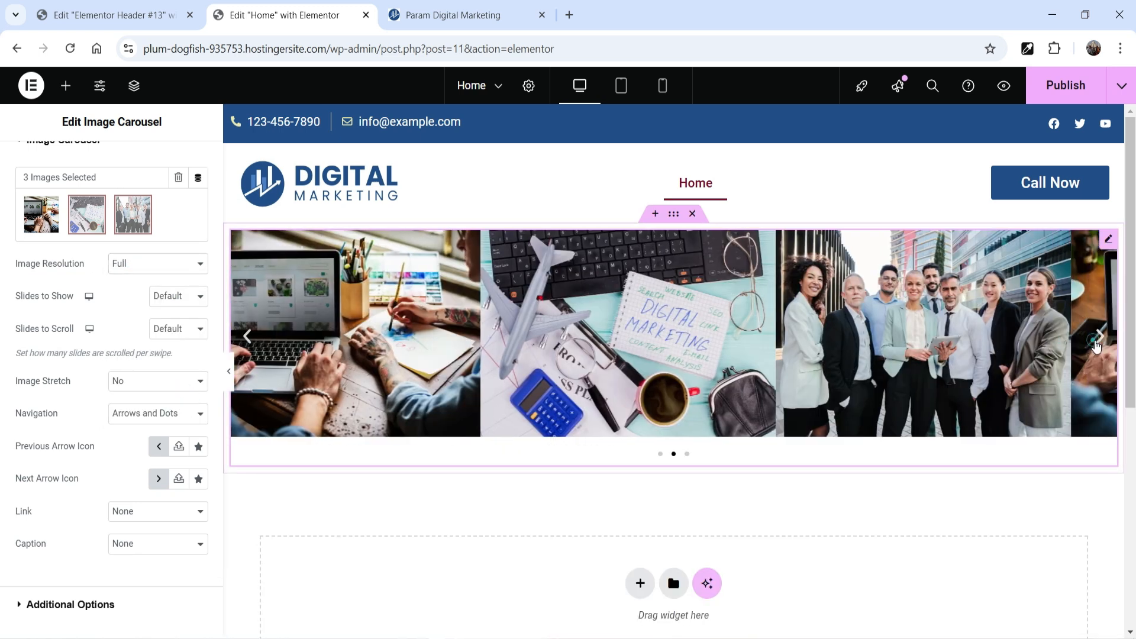
click(1097, 347)
click(1097, 348)
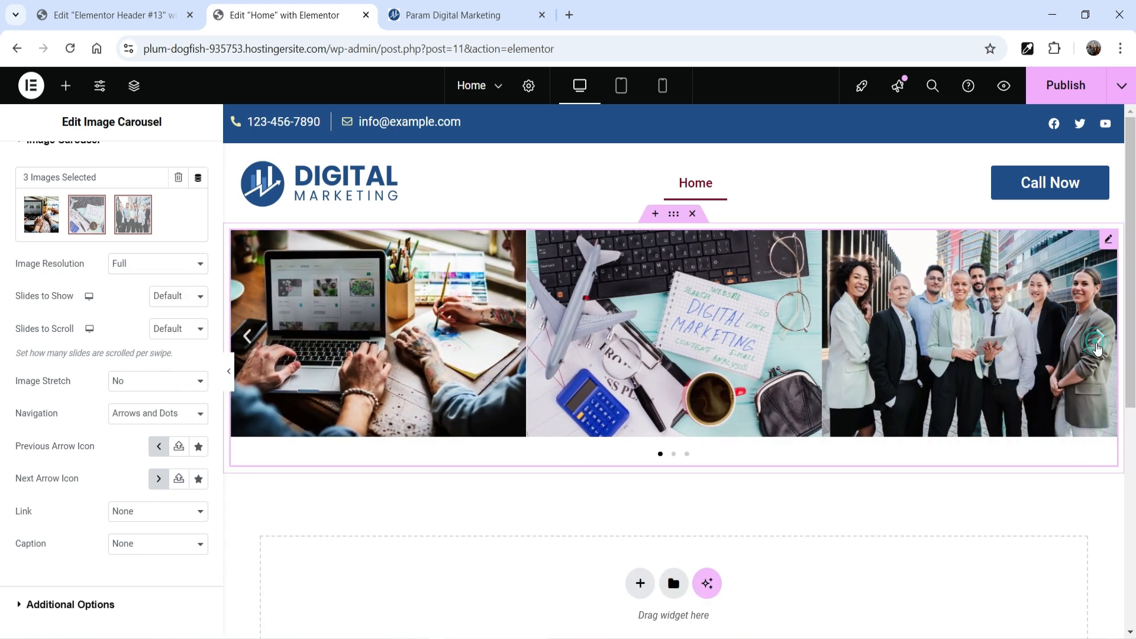
Step: Set the carousel to show 1 slide at a time, page through the slides, and preview the page without the editing panel
click(195, 307)
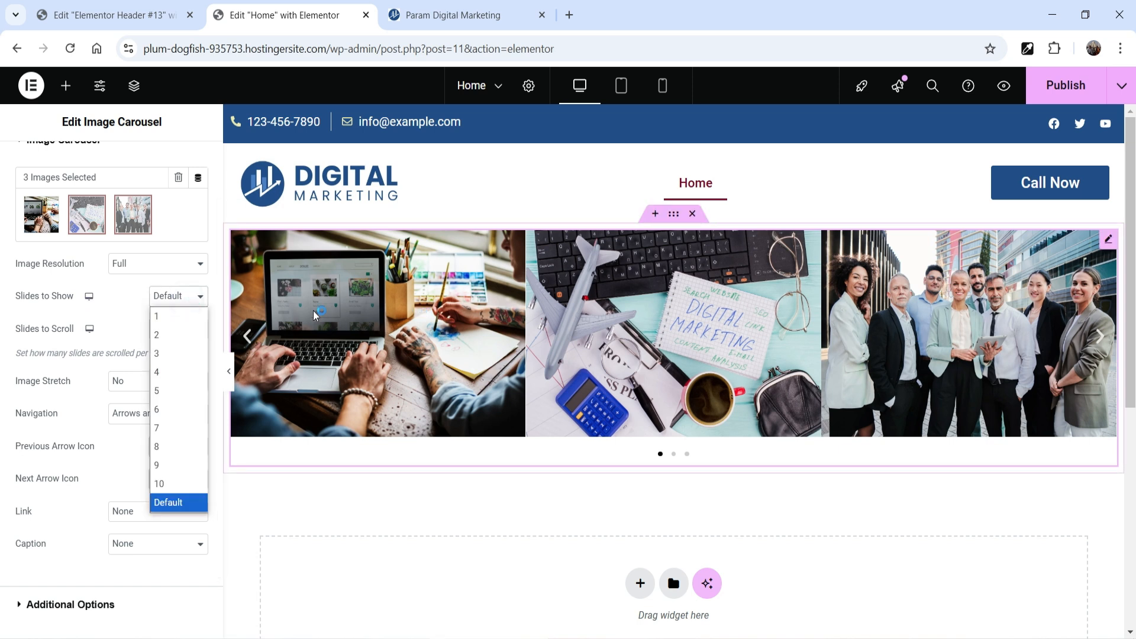
click(168, 319)
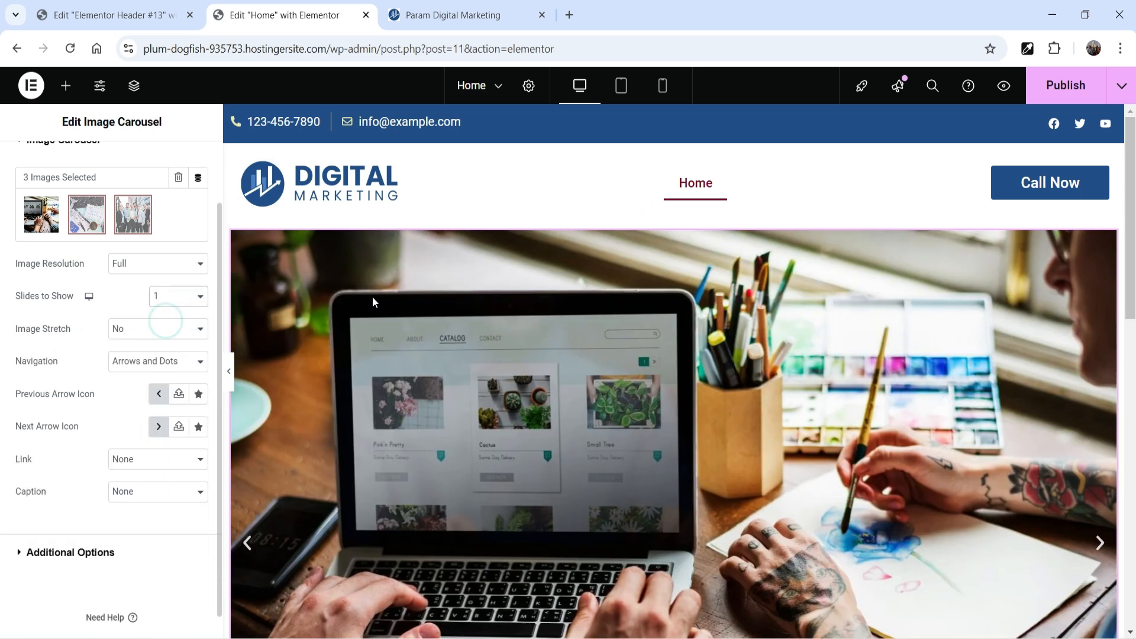
scroll(978, 355, down, 1)
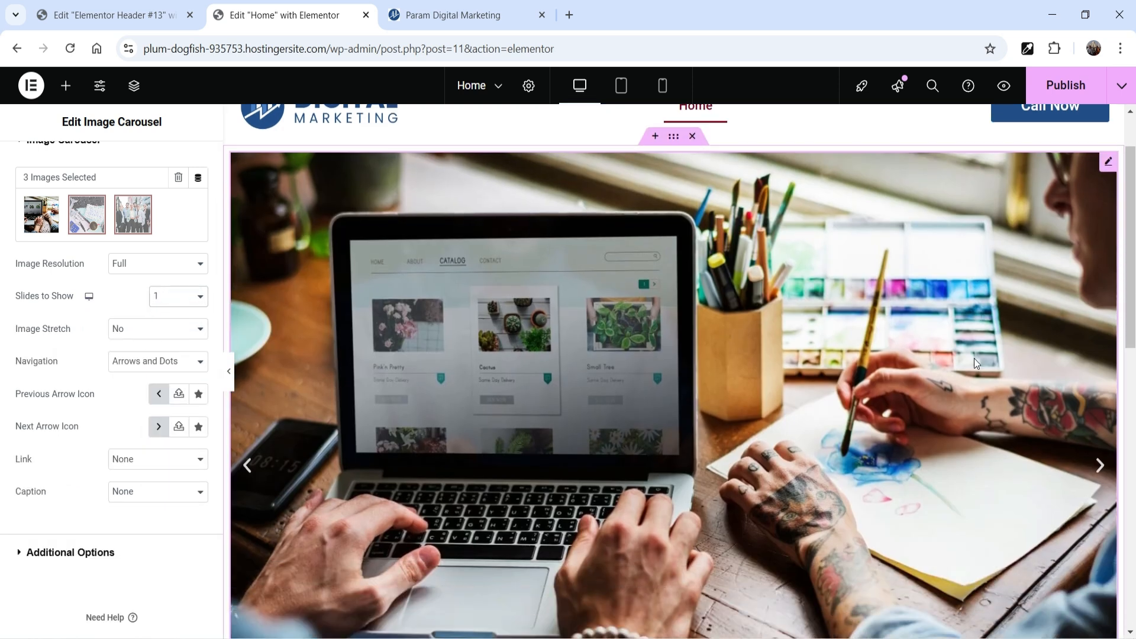
click(1099, 466)
click(1100, 467)
click(1099, 468)
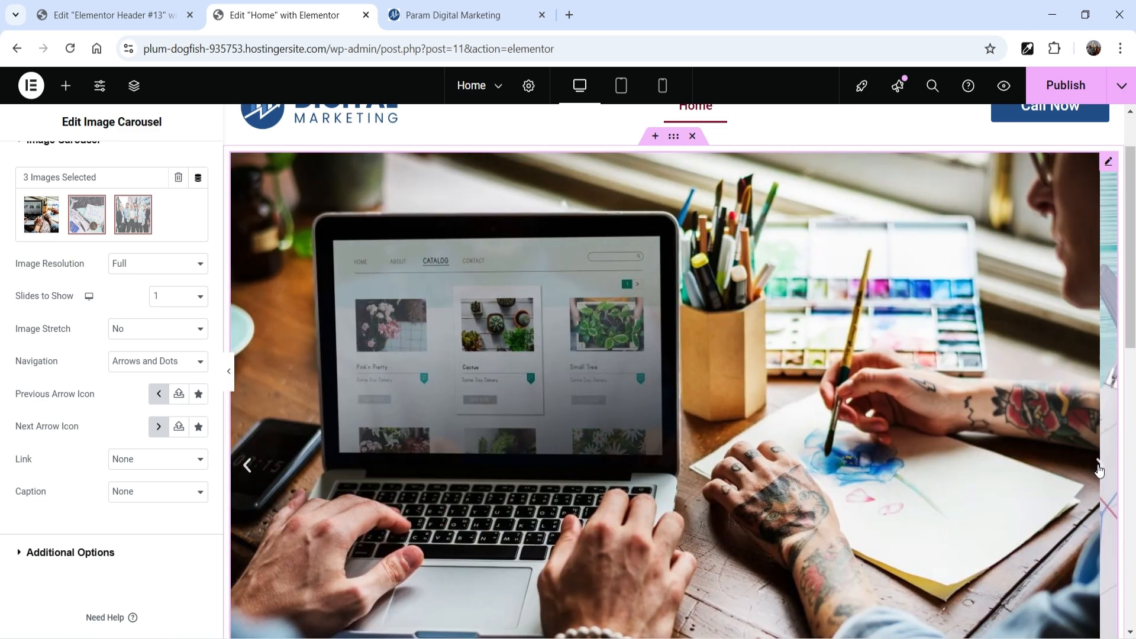
click(1099, 467)
click(1099, 467)
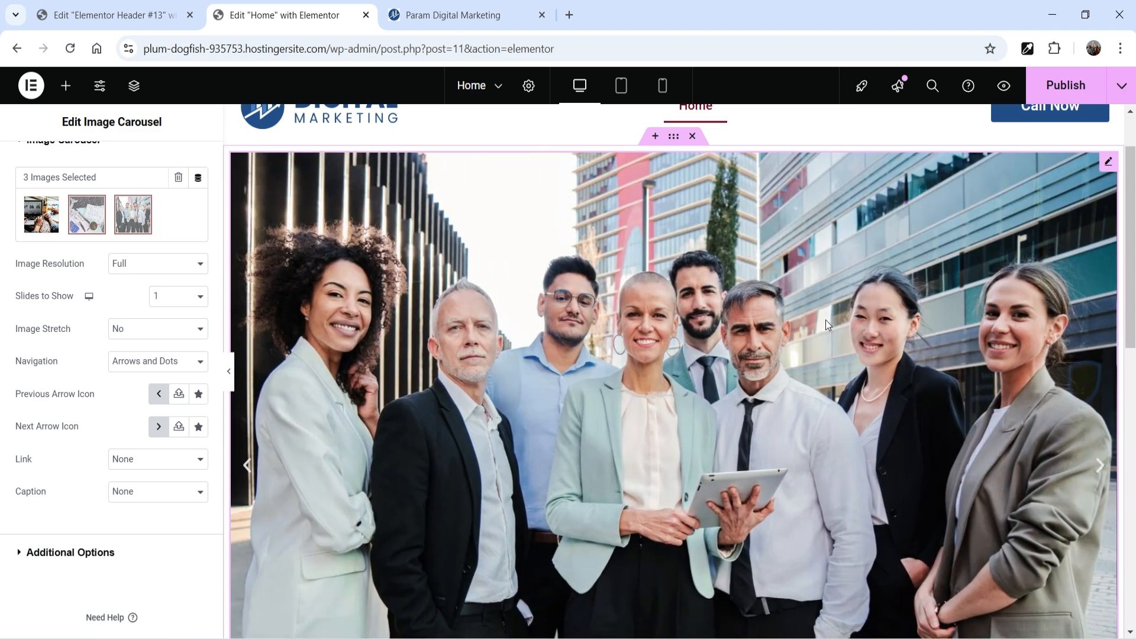
click(229, 372)
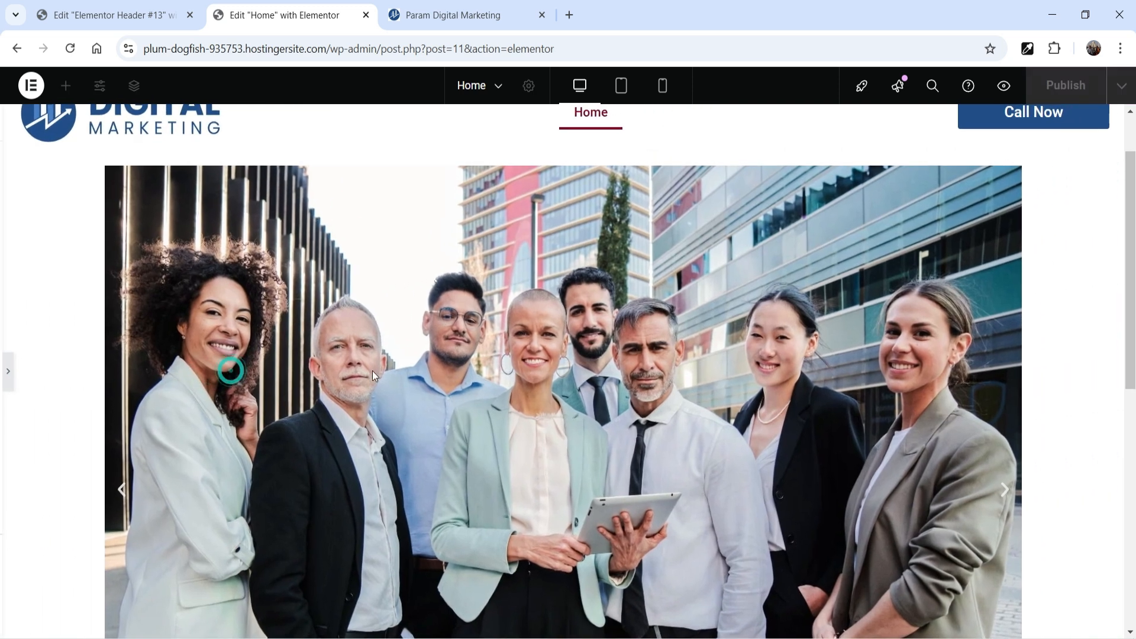
click(6, 371)
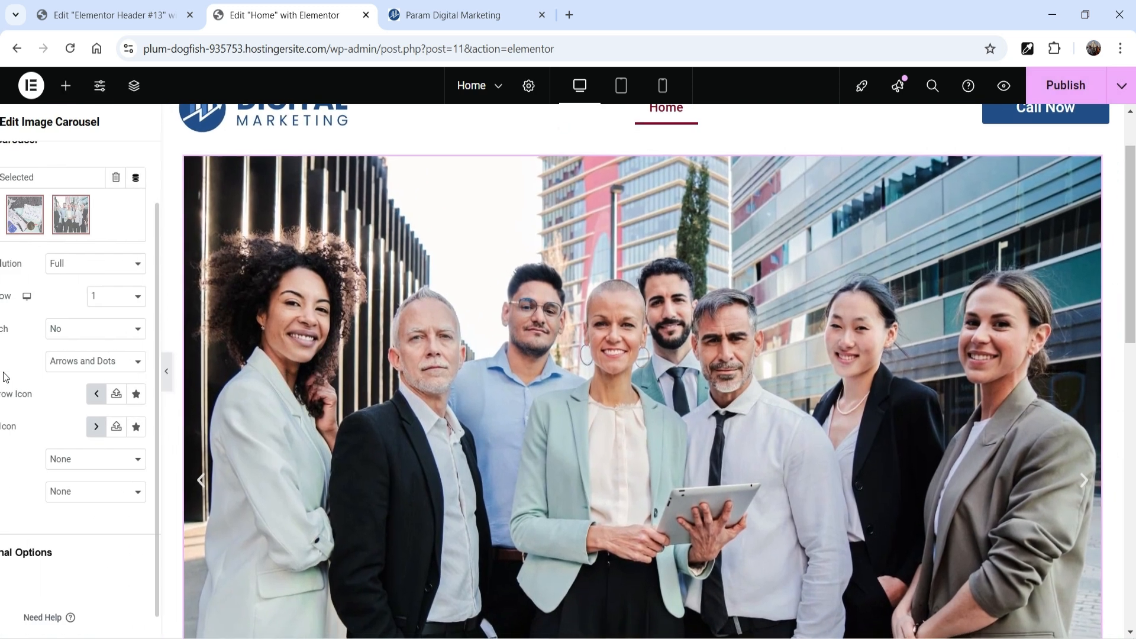
Step: Try showing 2 slides at a time in the carousel, and return Slides to Show to 1
click(169, 296)
click(172, 335)
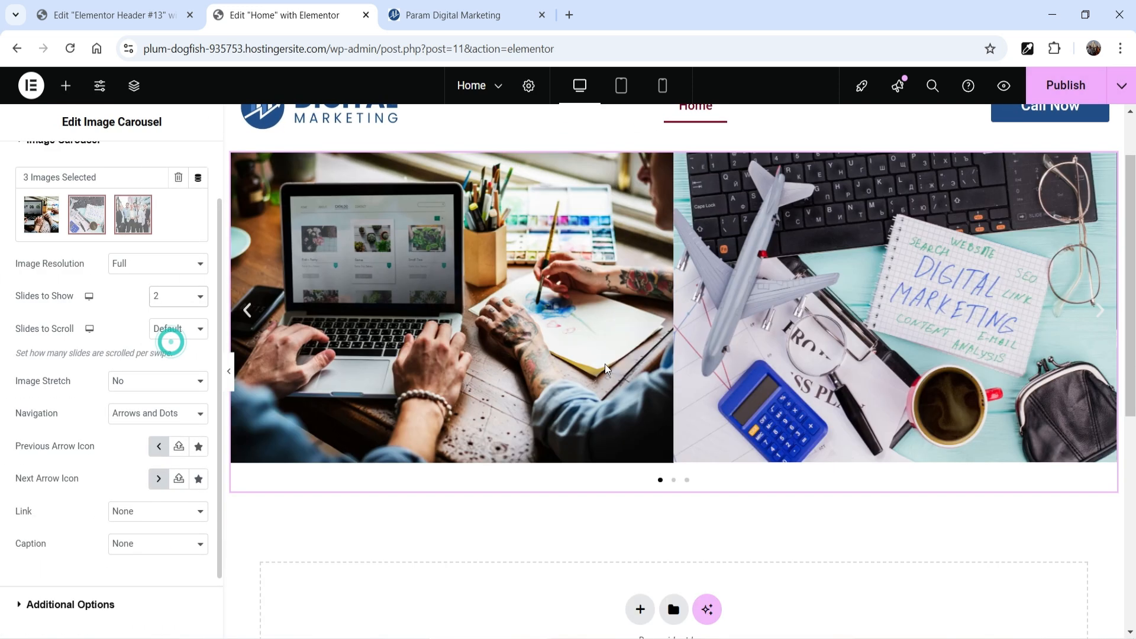
click(1096, 318)
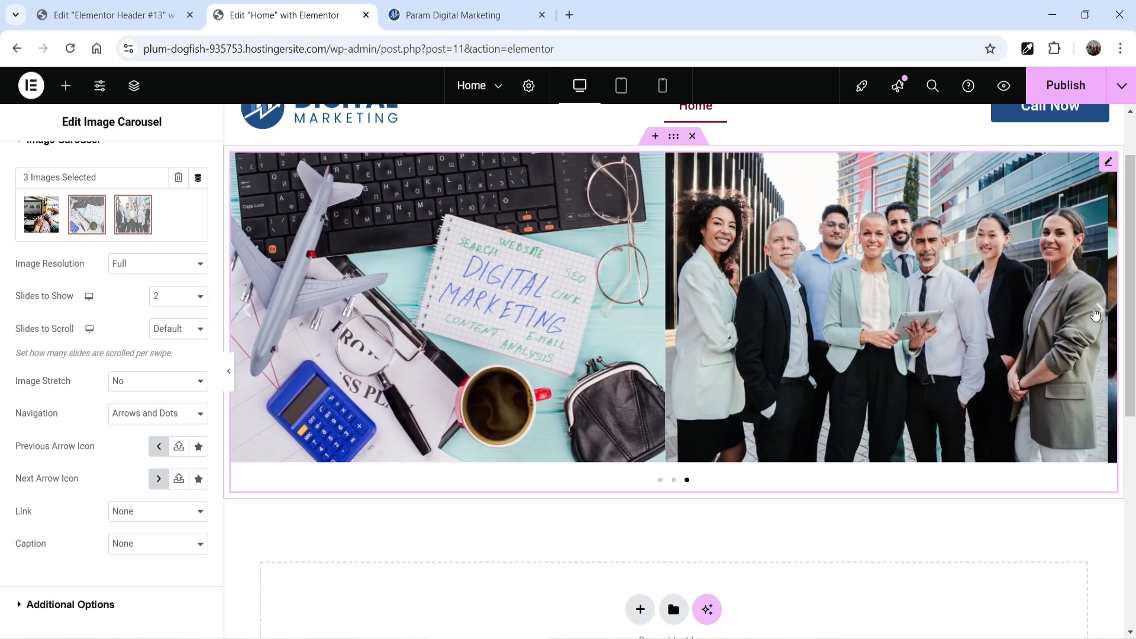
click(1095, 319)
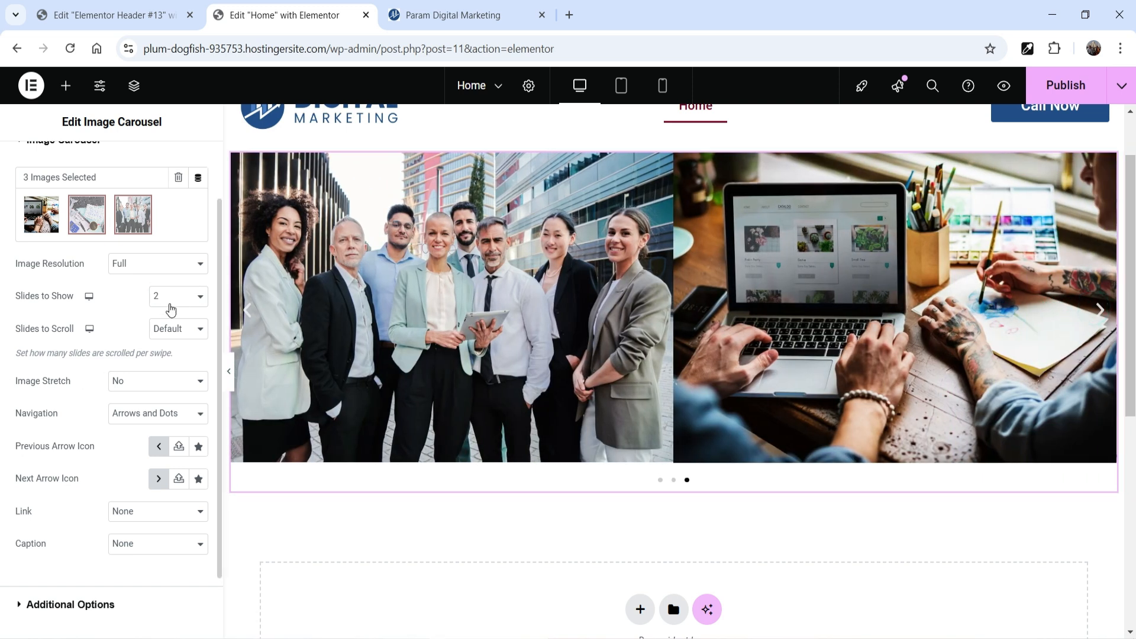
click(170, 296)
click(176, 320)
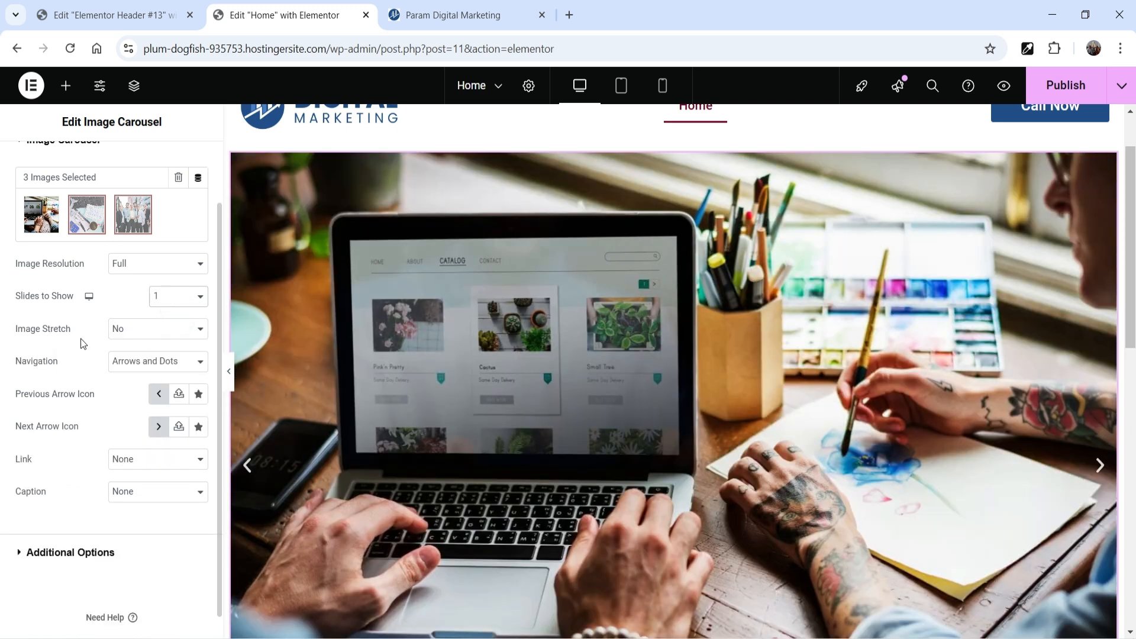
Step: Set the carousel's Image Stretch to Yes and preview the page without the editing panel
click(172, 336)
click(163, 369)
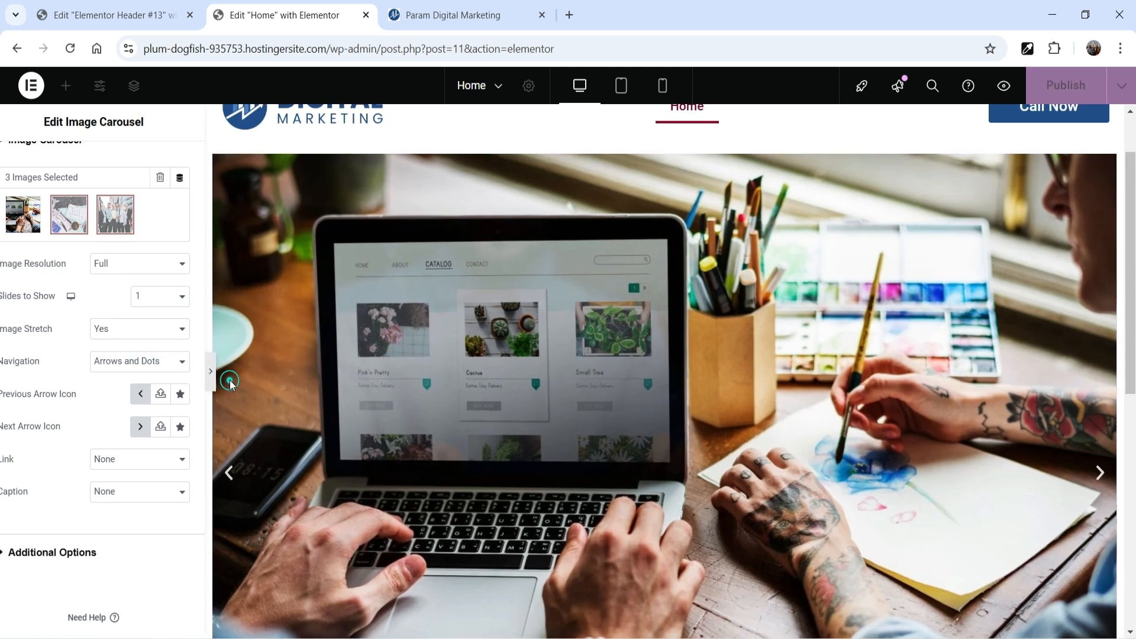
click(230, 382)
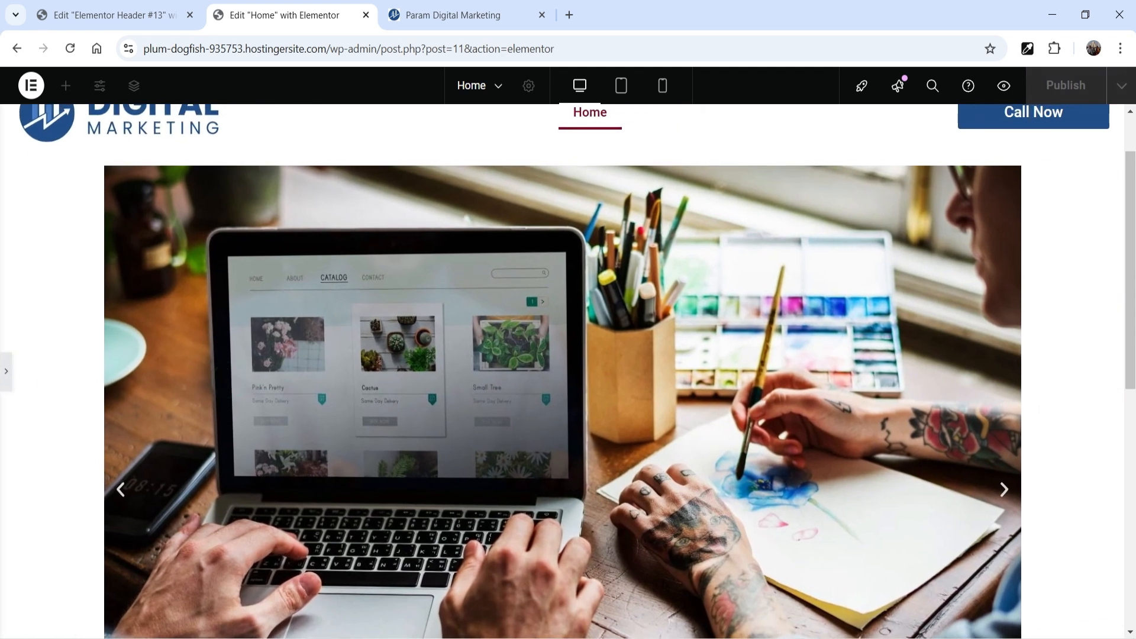
scroll(1079, 334, up, 2)
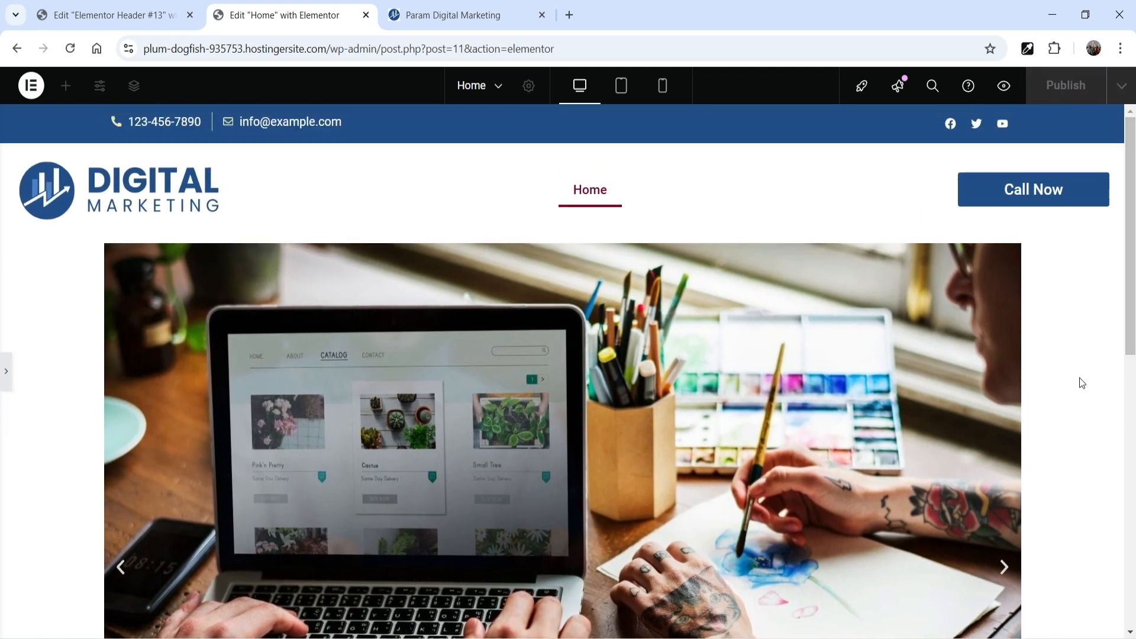
click(6, 379)
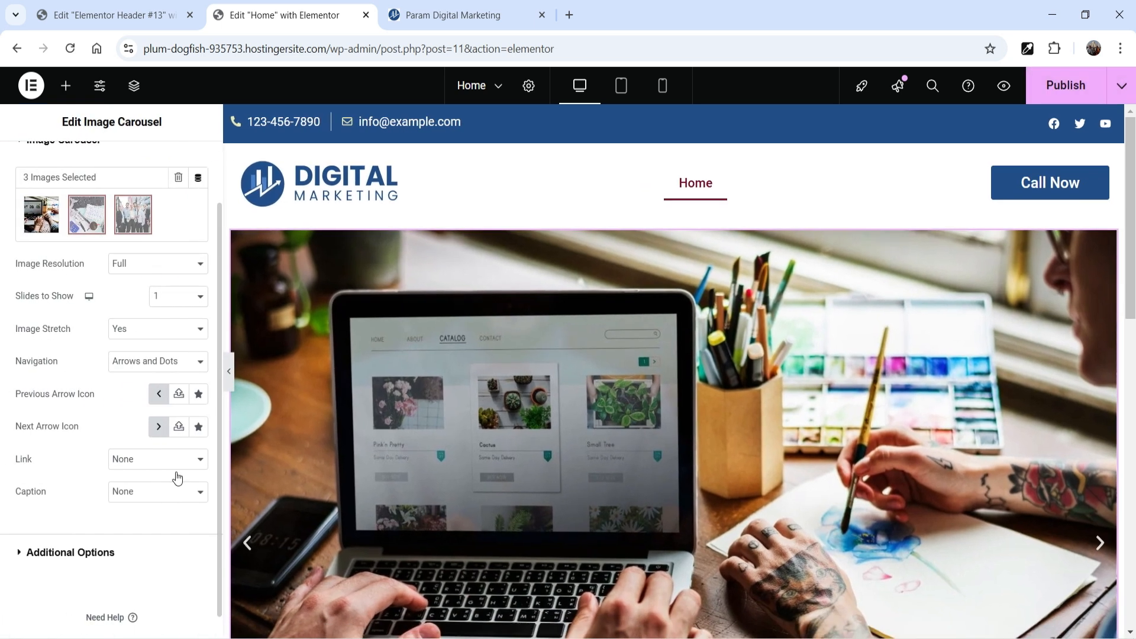
Step: Set the content width of the container holding the carousel to Full Width
click(675, 215)
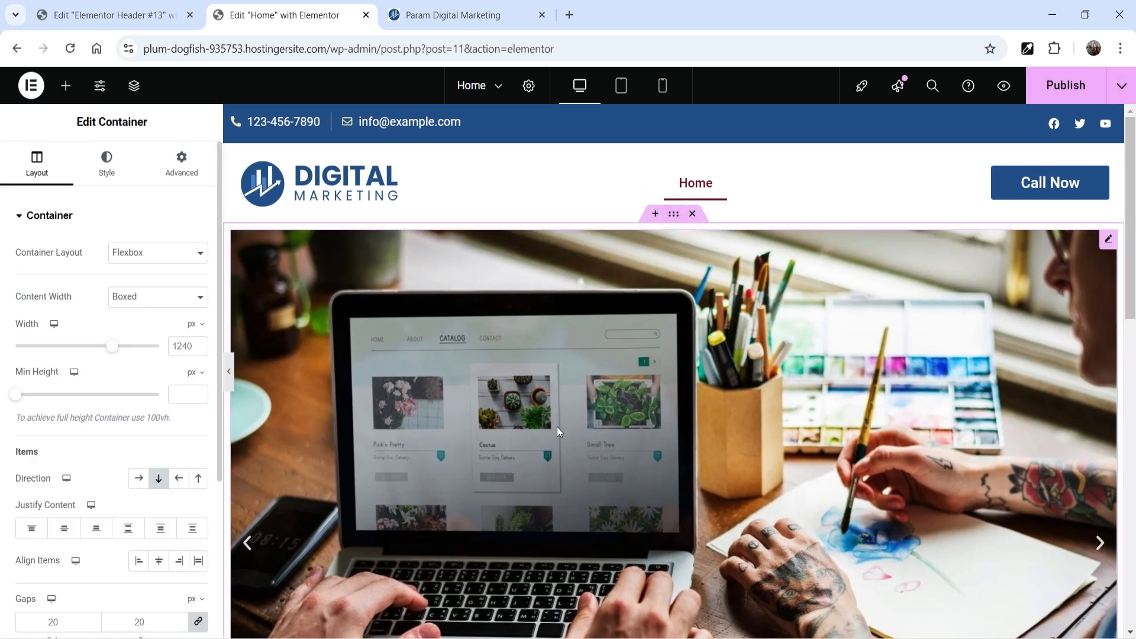
click(155, 294)
click(148, 336)
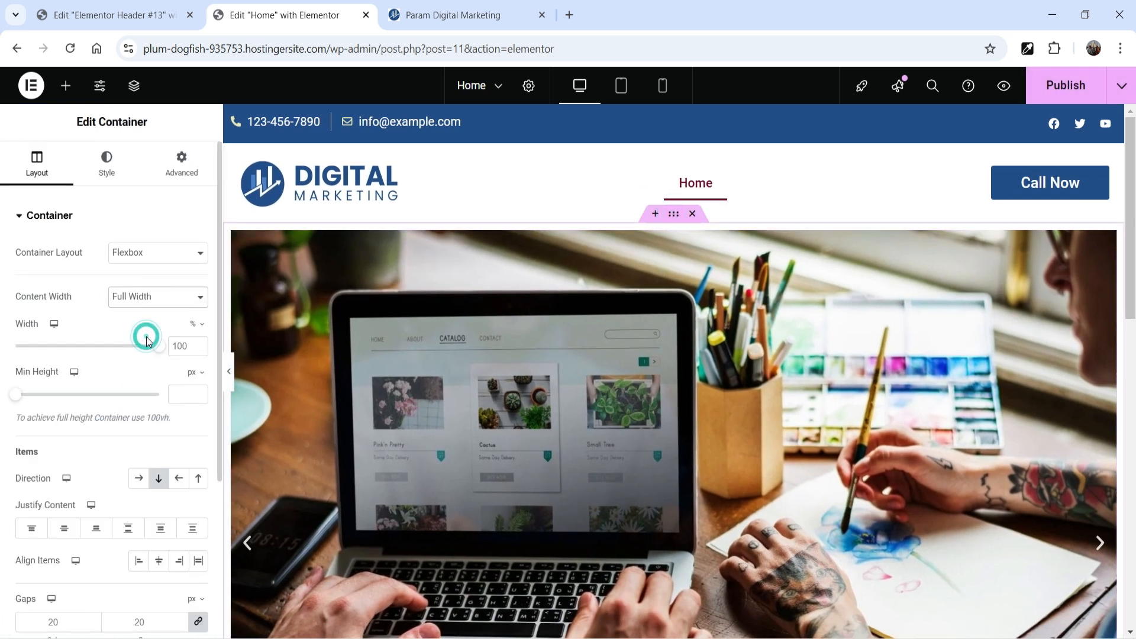
Step: Set the carousel container's padding and margin to 0 on all sides, and preview the page without the editing panel
click(184, 171)
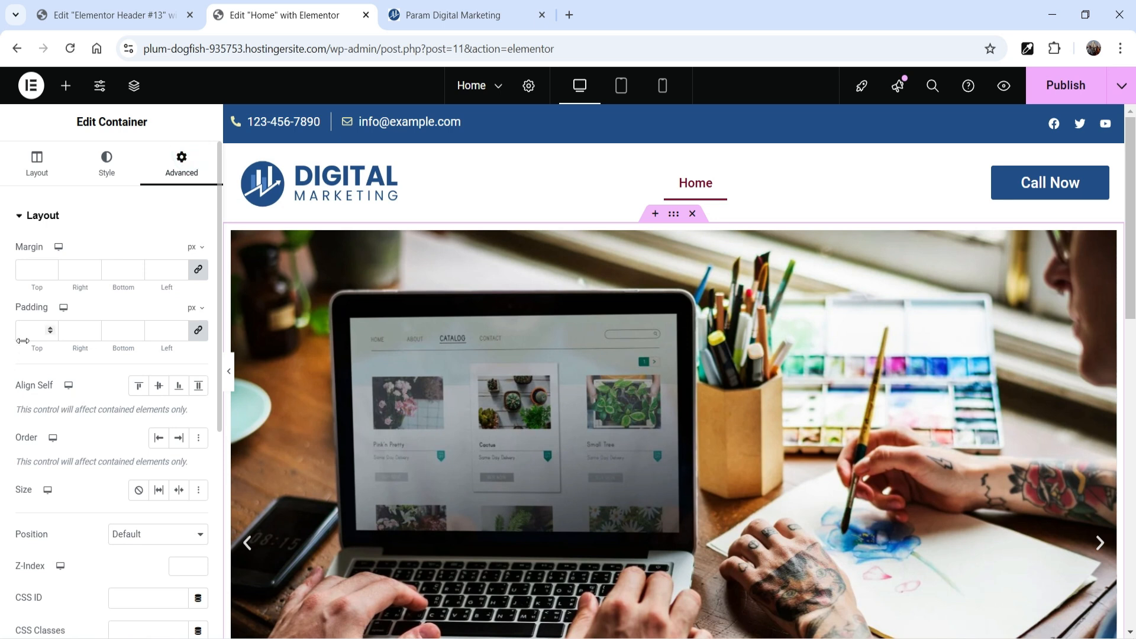
click(26, 332)
text(0)
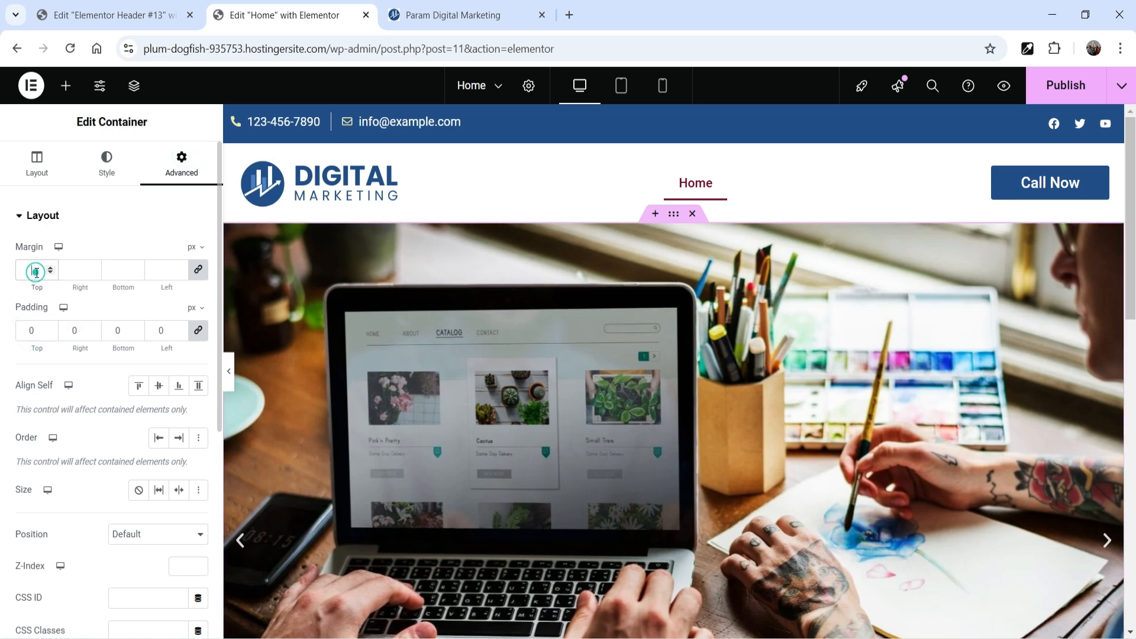
text(0)
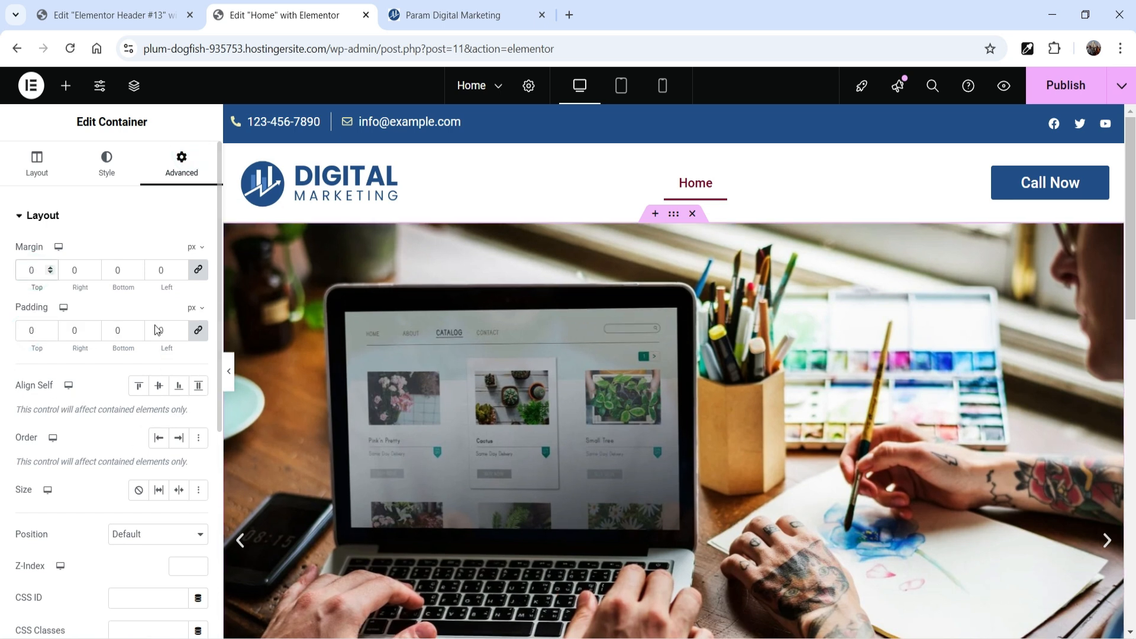
click(37, 164)
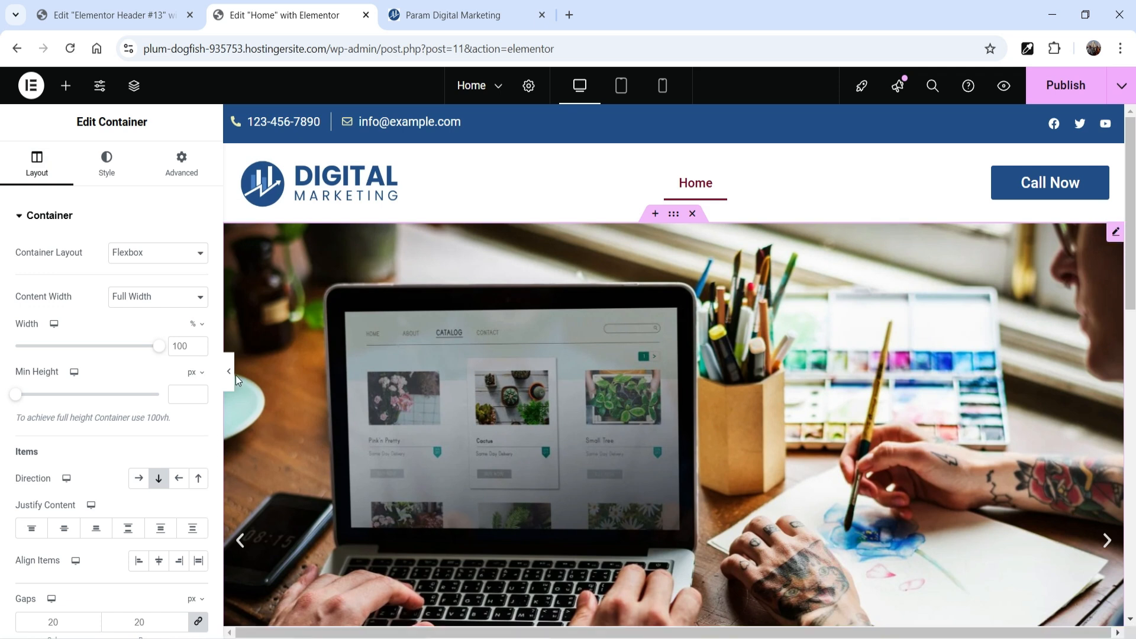
click(229, 371)
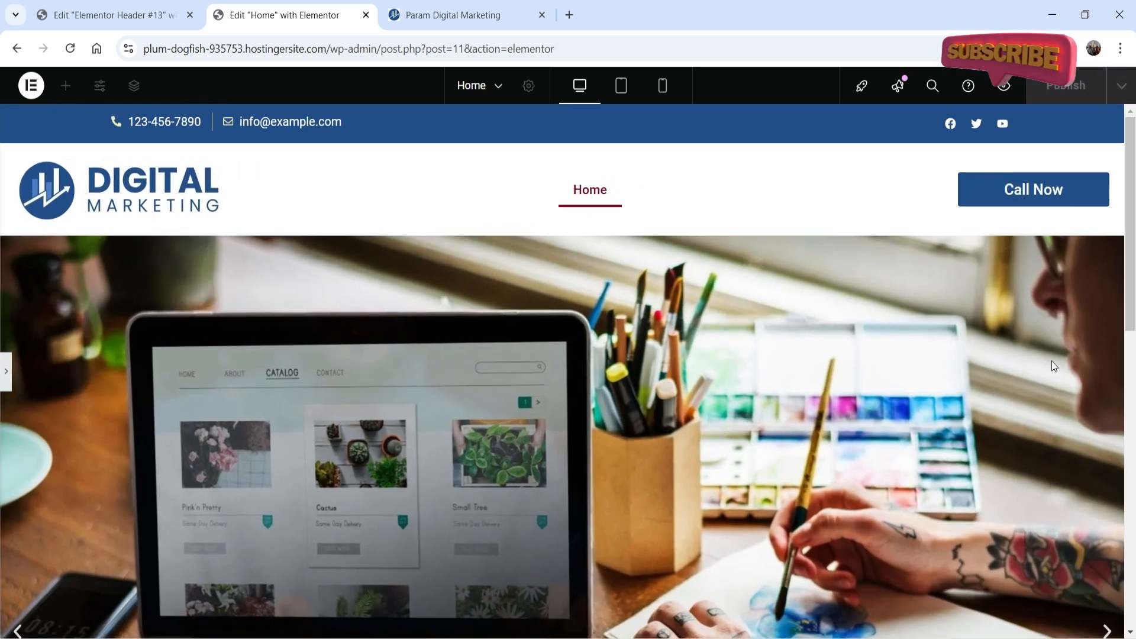
scroll(1047, 370, down, 10)
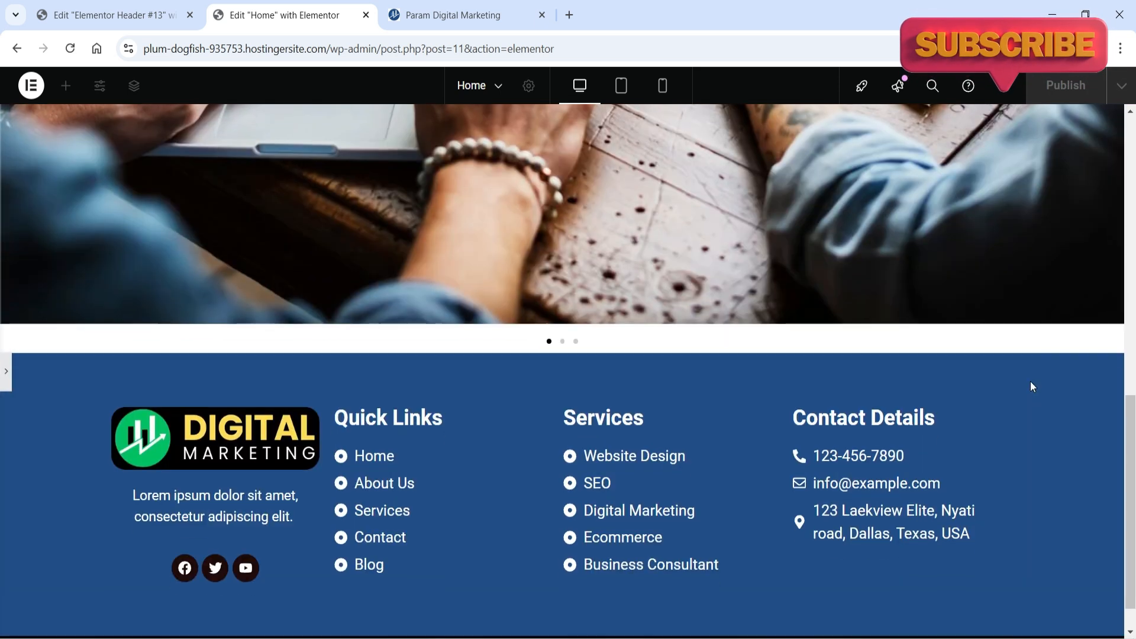
scroll(1031, 388, up, 10)
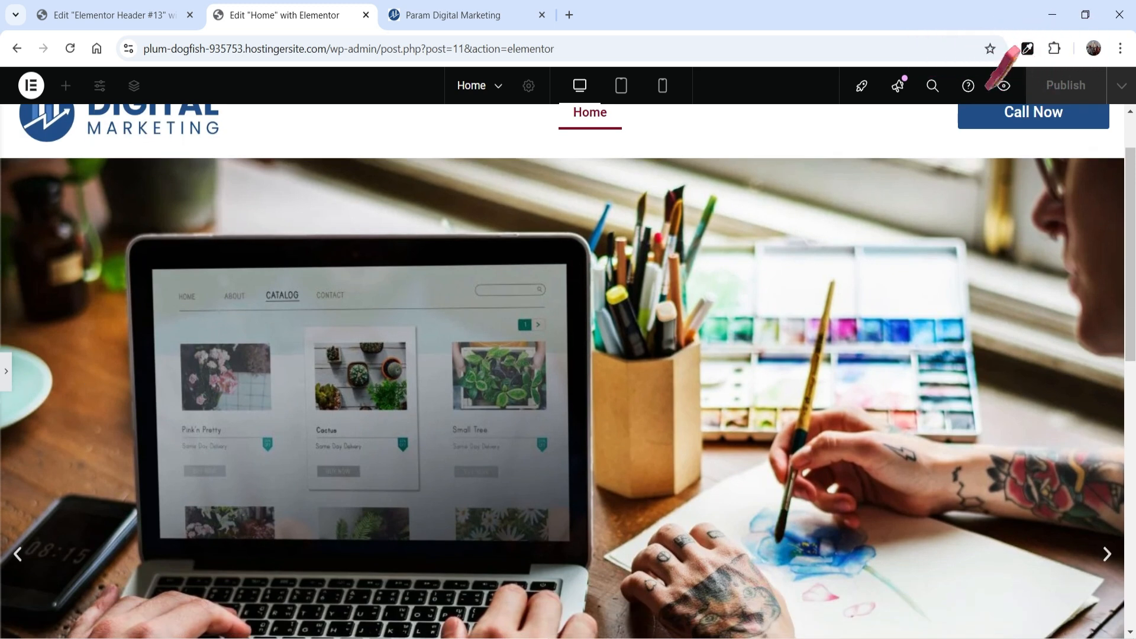
click(6, 376)
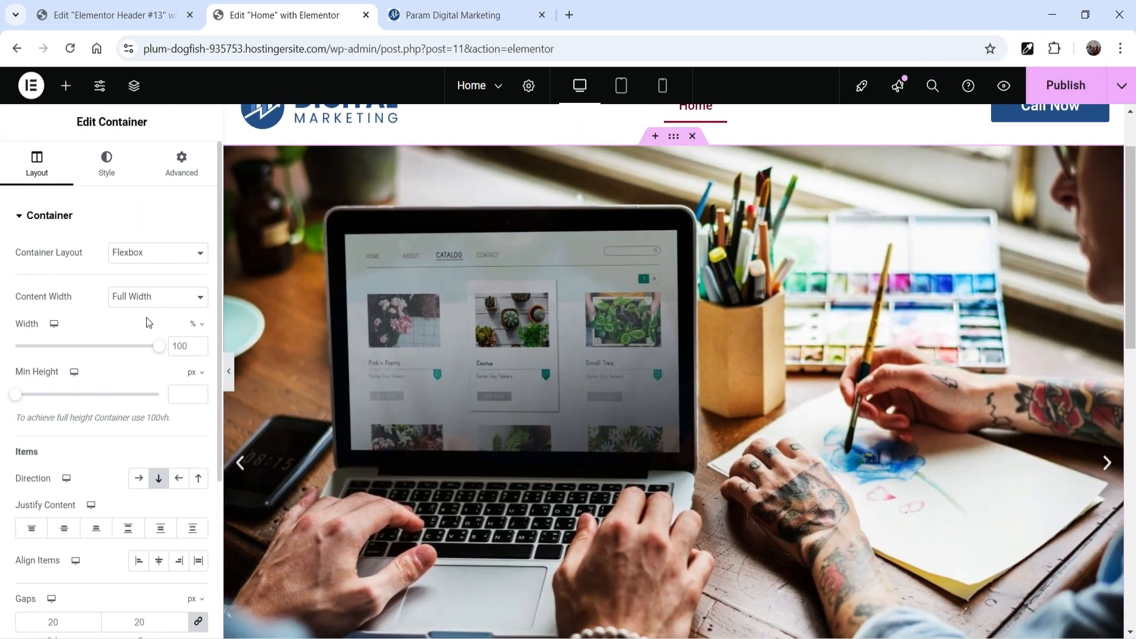
Step: Keep the carousel's navigation at Arrows and Dots, check both on the banner, and set the images' link to Media File
click(1065, 222)
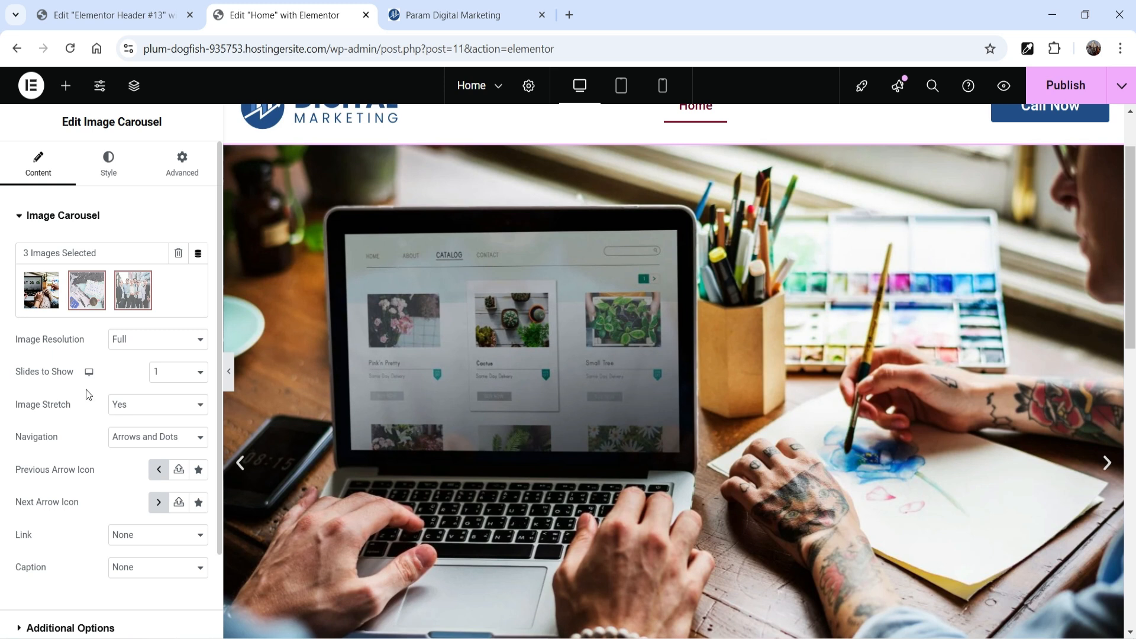
scroll(86, 389, down, 2)
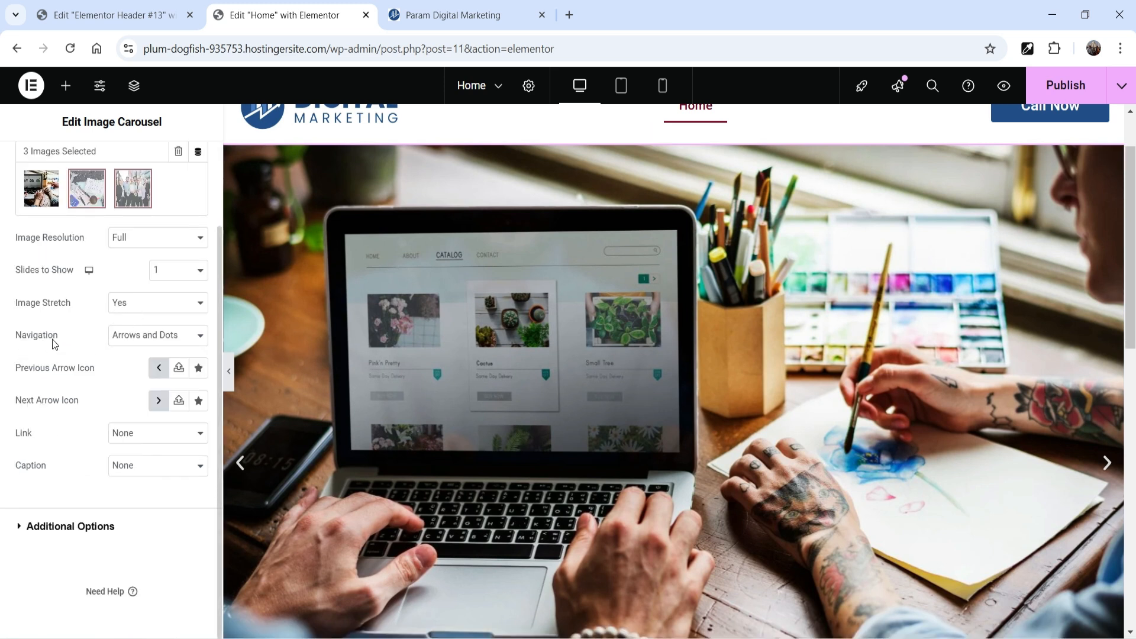
click(129, 338)
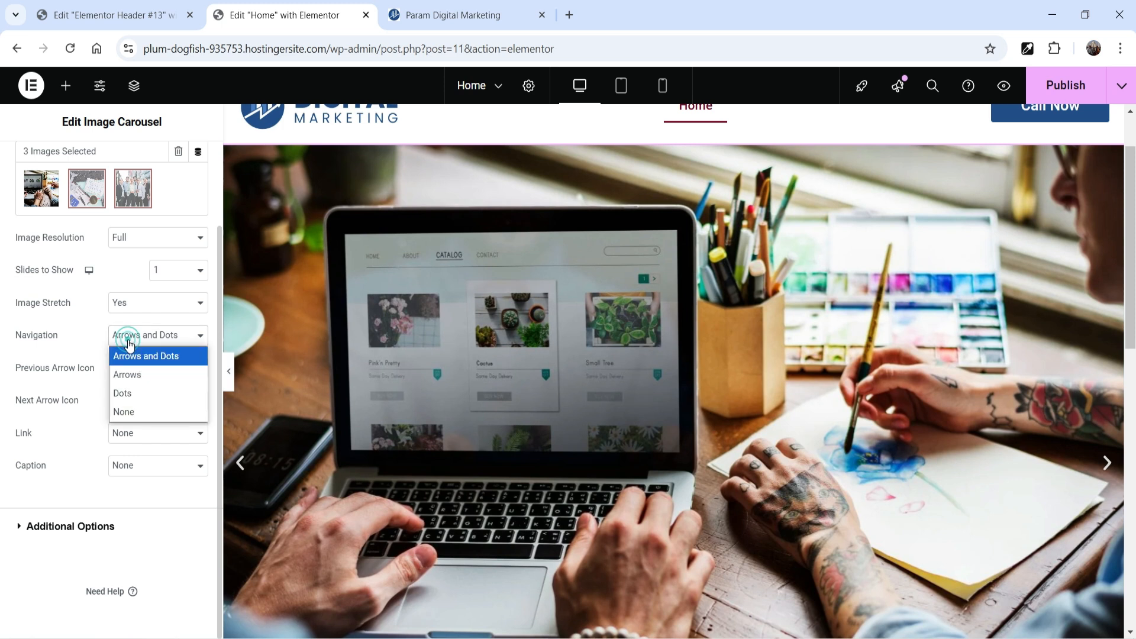
click(125, 337)
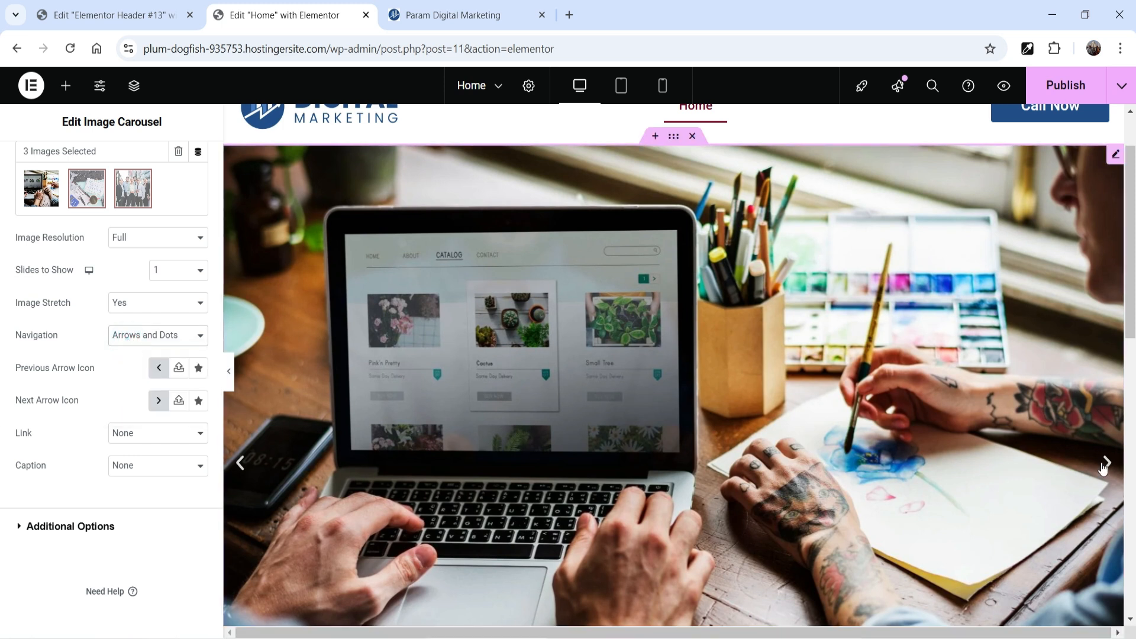
scroll(851, 340, down, 2)
scroll(789, 371, down, 4)
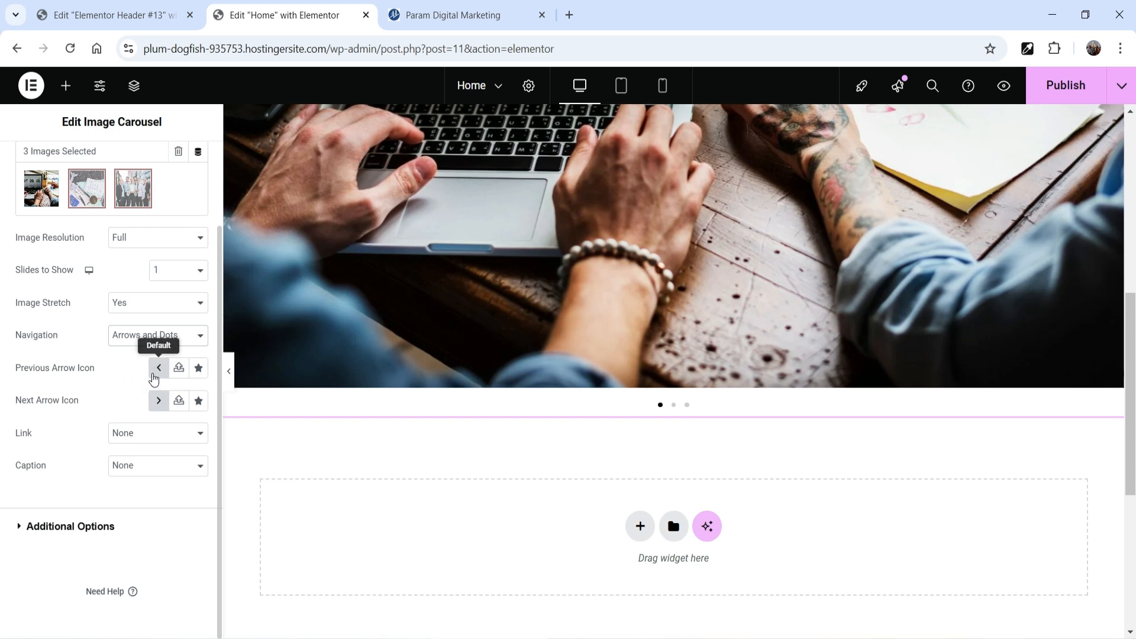
click(180, 436)
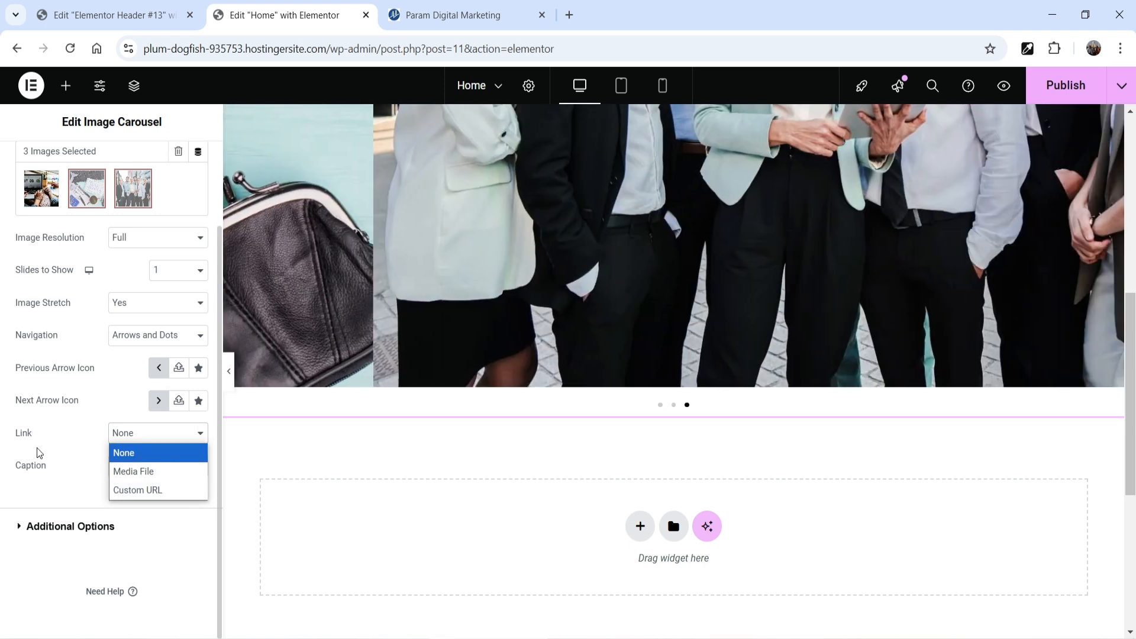
click(152, 473)
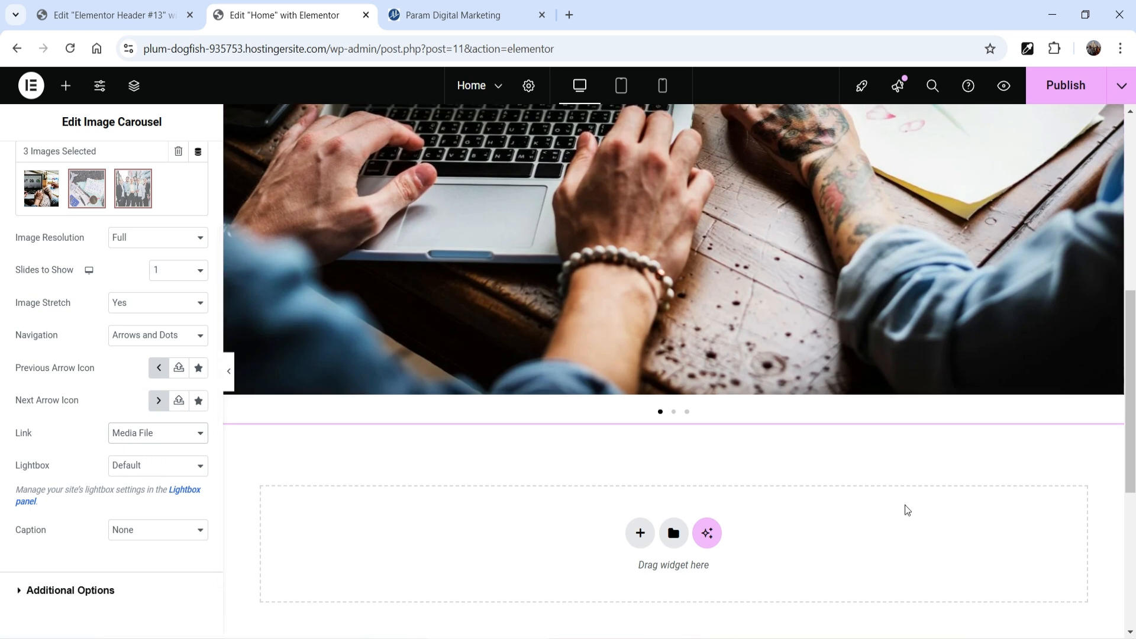
Step: Open the banner images in the lightbox to check the Media File link, and look at the carousel's Navigation style options
scroll(906, 507, up, 3)
click(794, 338)
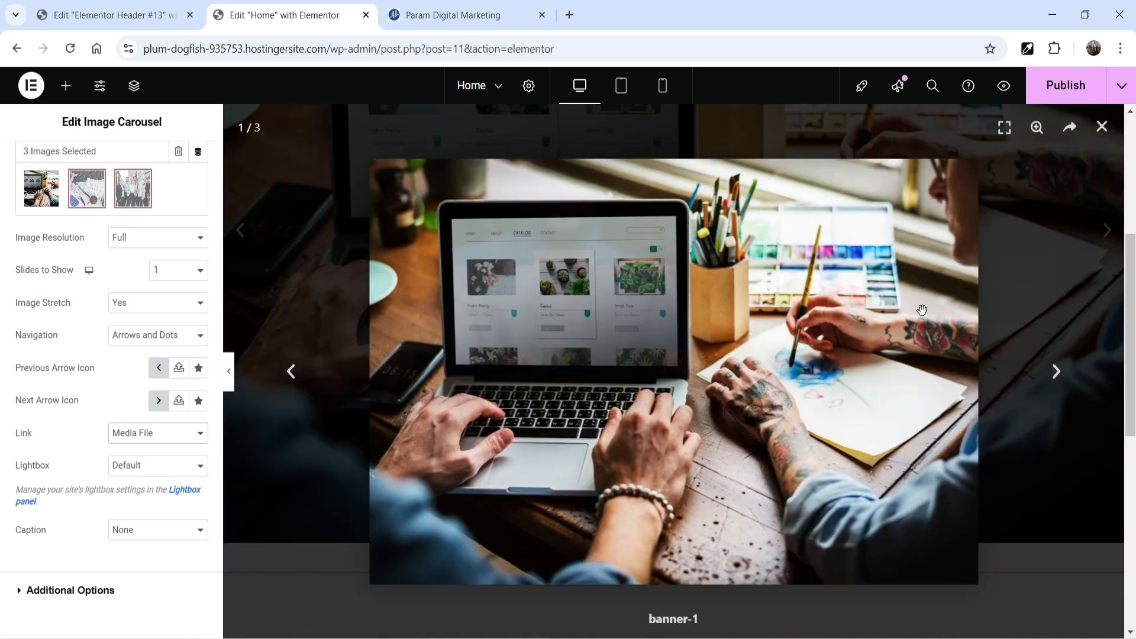
click(1076, 234)
click(1103, 128)
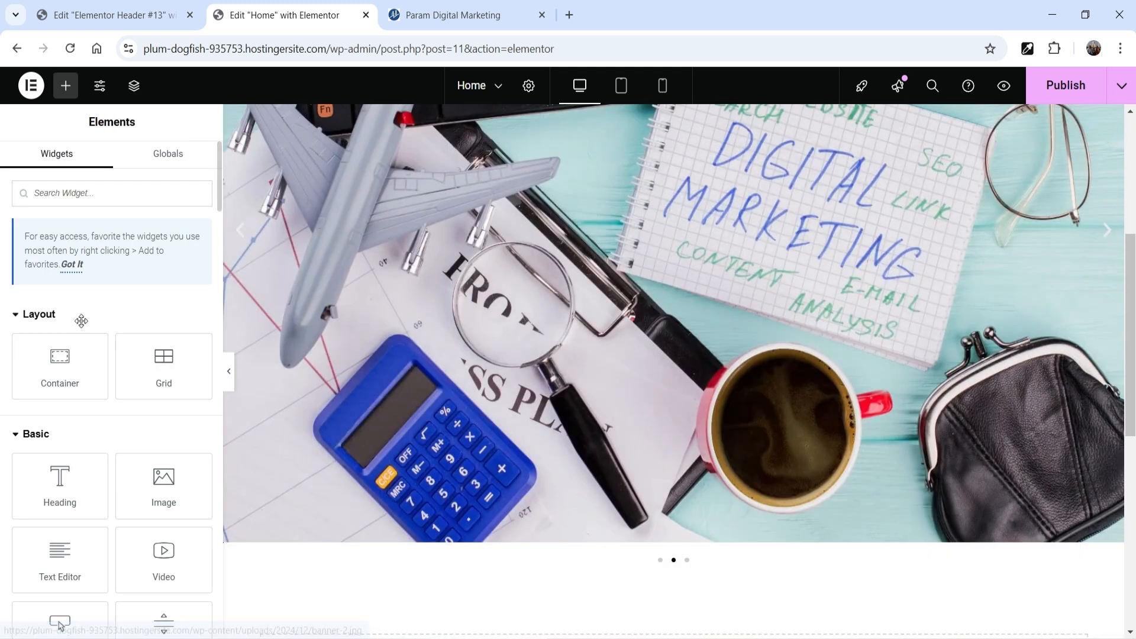
drag(320, 255, 755, 238)
click(754, 238)
scroll(158, 331, down, 3)
scroll(95, 373, up, 3)
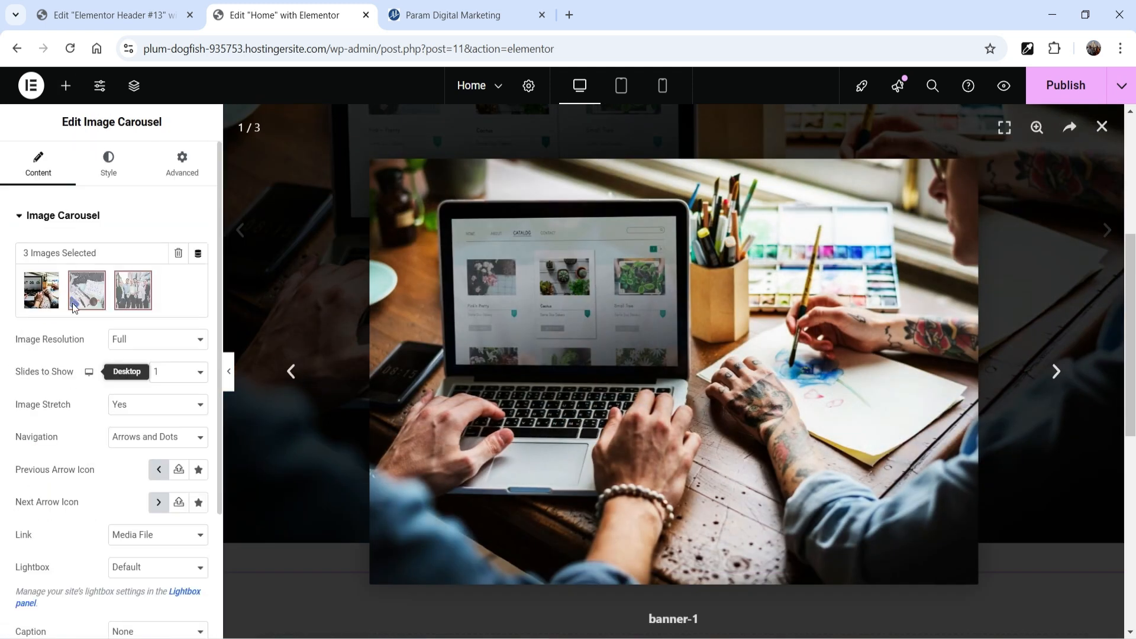
click(110, 175)
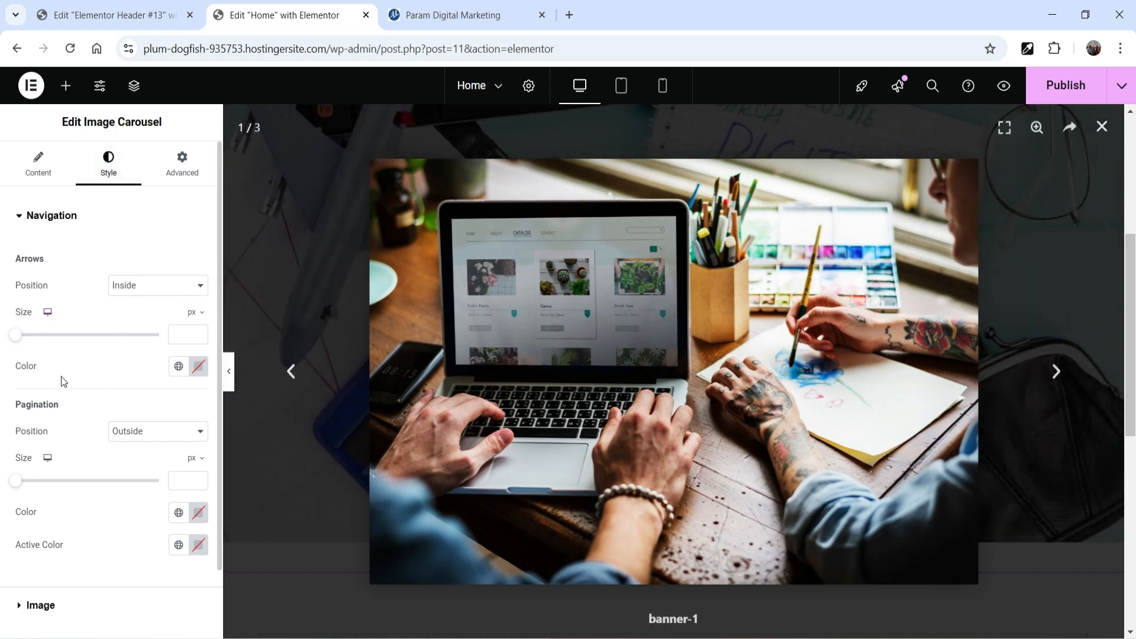
key(Escape)
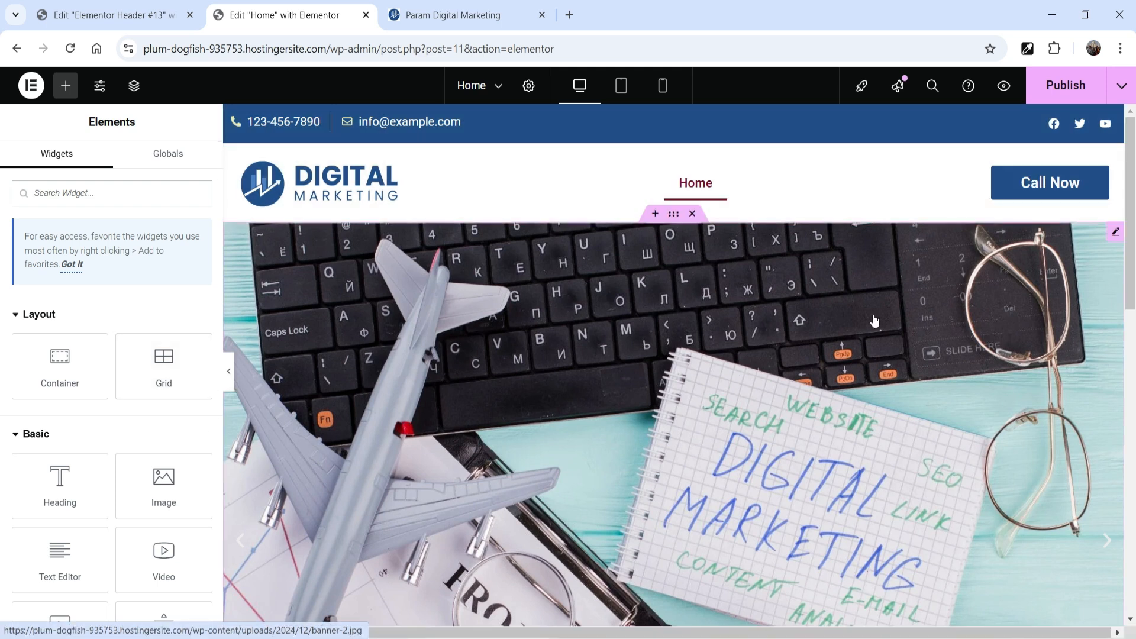
Step: Delete the Image Carousel from the banner container and add a Slides widget in its place
right_click(1111, 236)
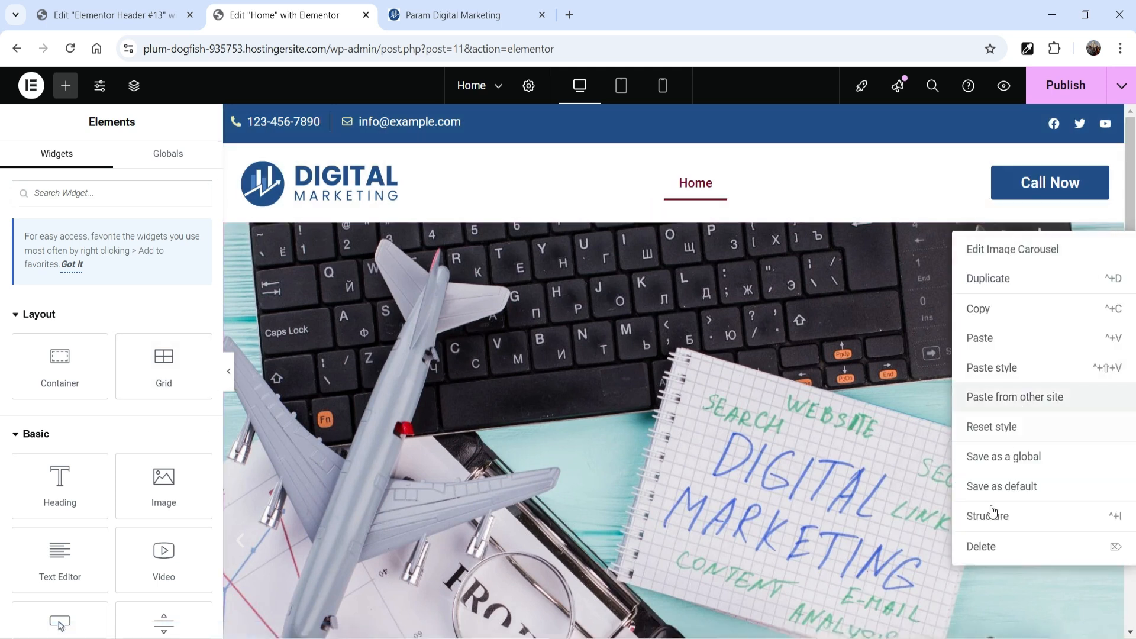
click(982, 546)
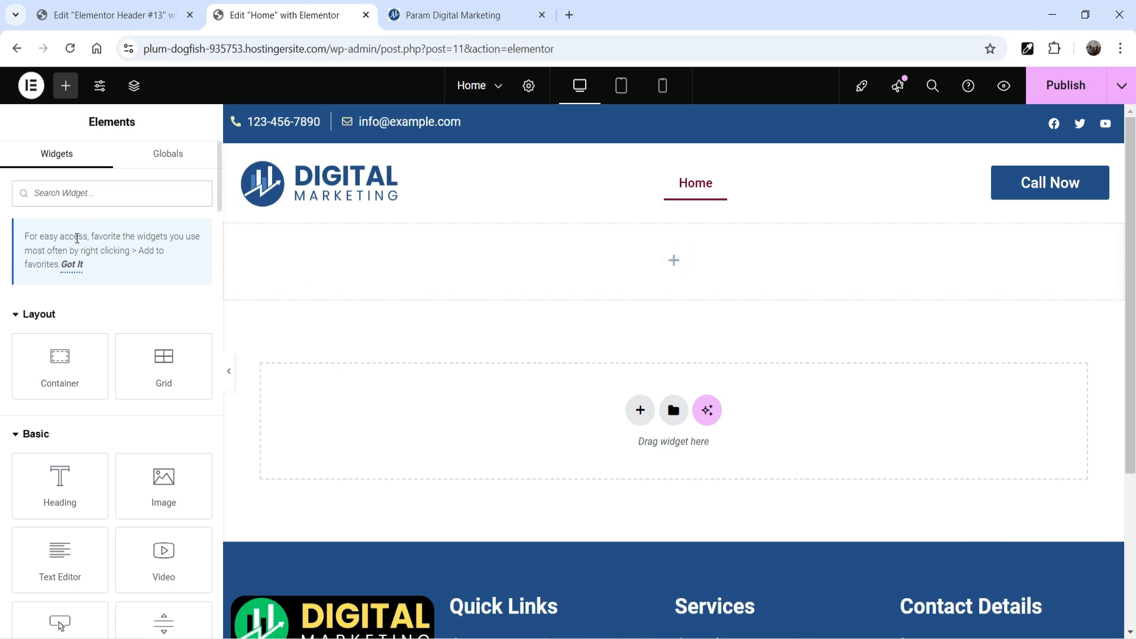
text(slid)
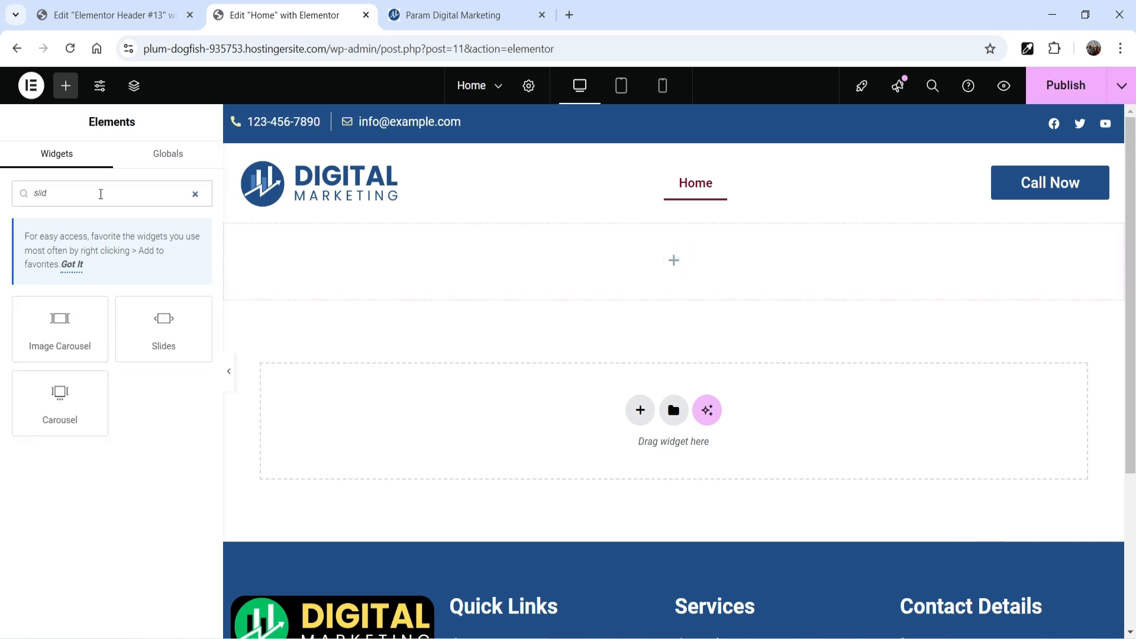
drag(178, 347, 635, 340)
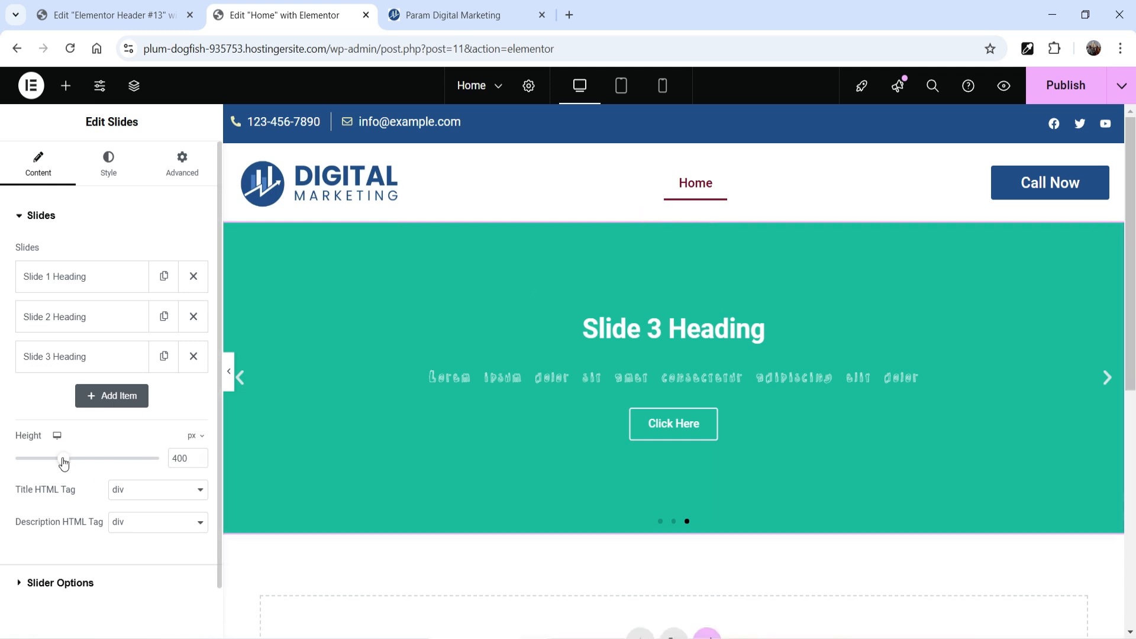
Step: Set the slides' height to 500 px and preview all the slides without the editing panel
drag(64, 463, 87, 468)
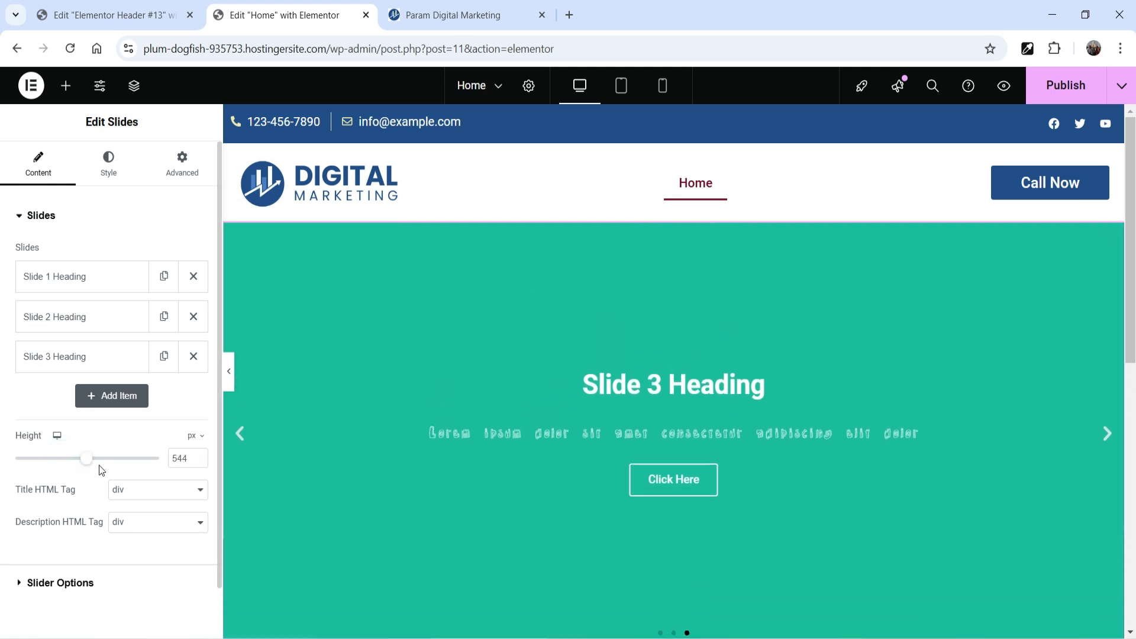
text(500)
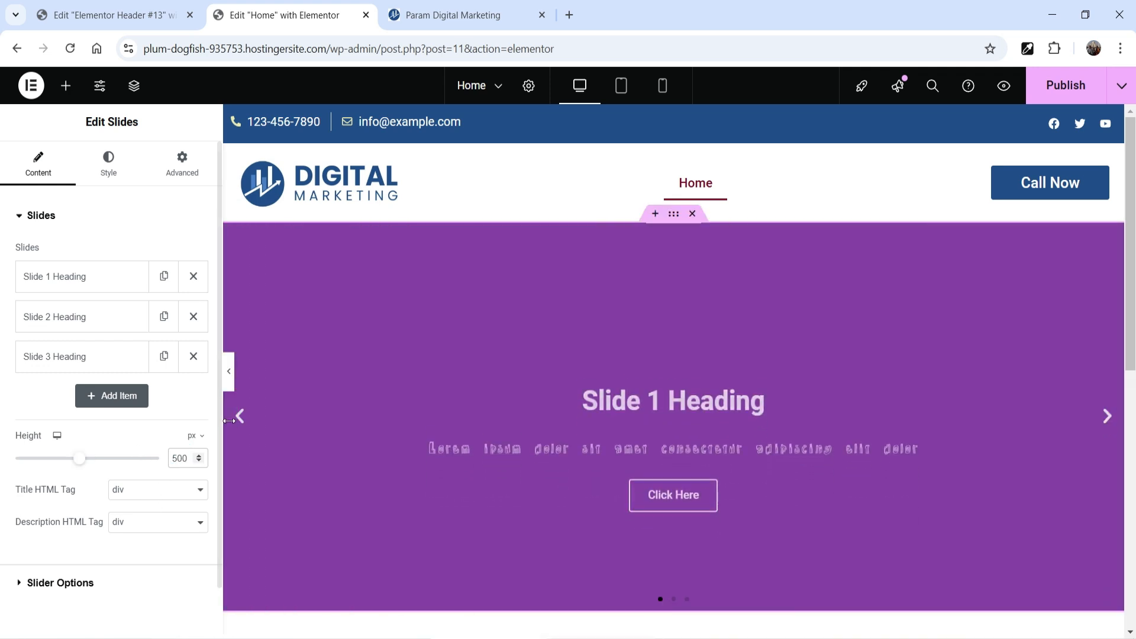
click(228, 371)
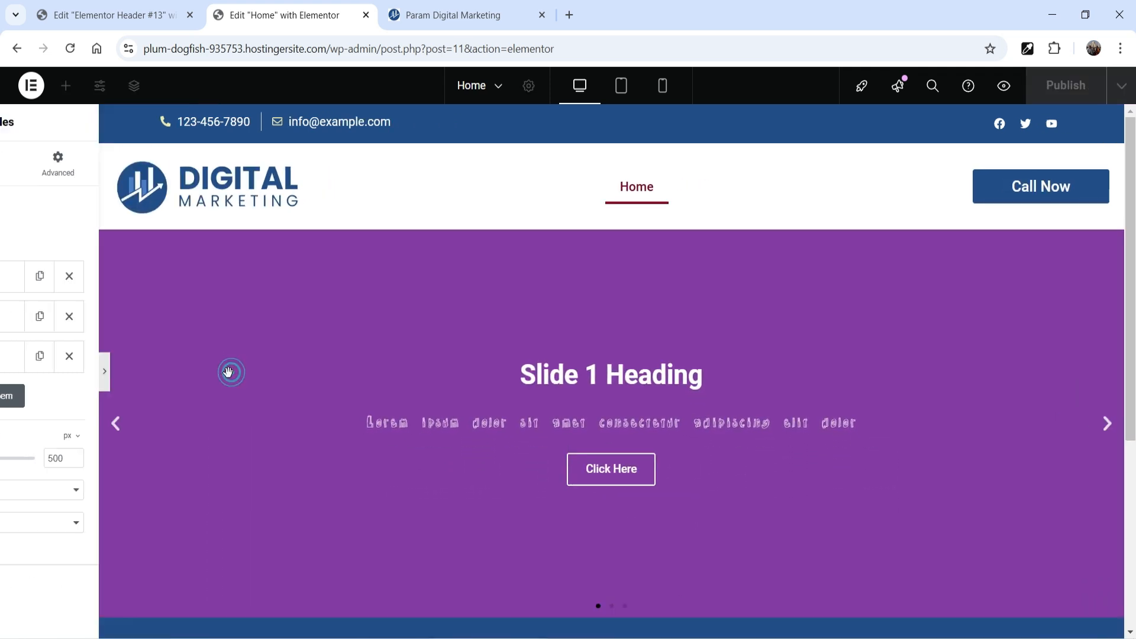
click(1114, 437)
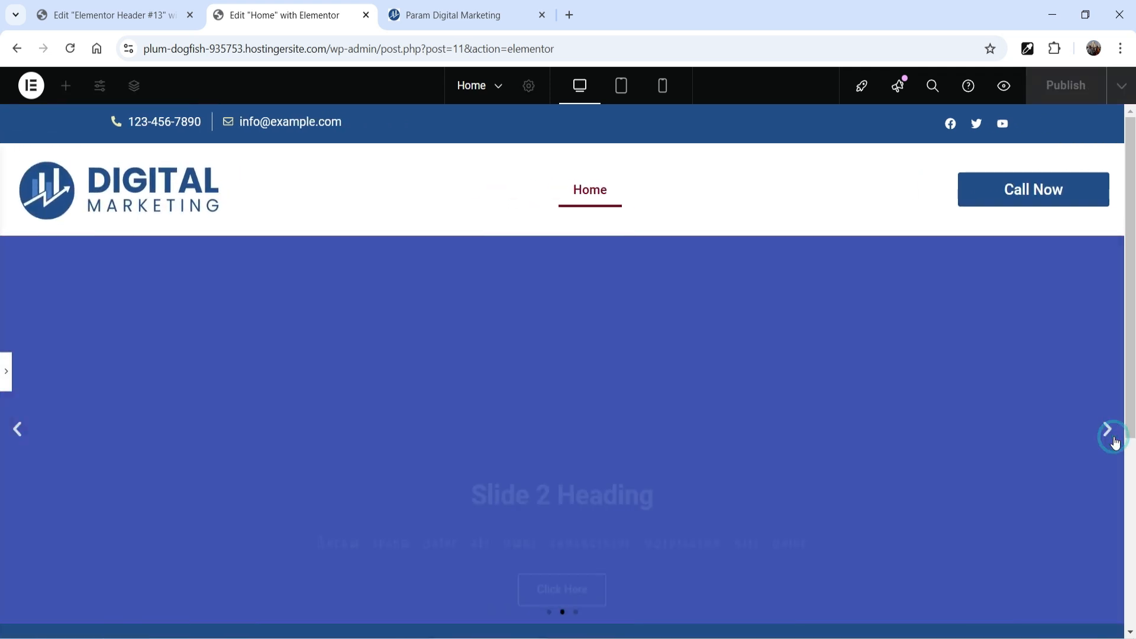
click(1110, 436)
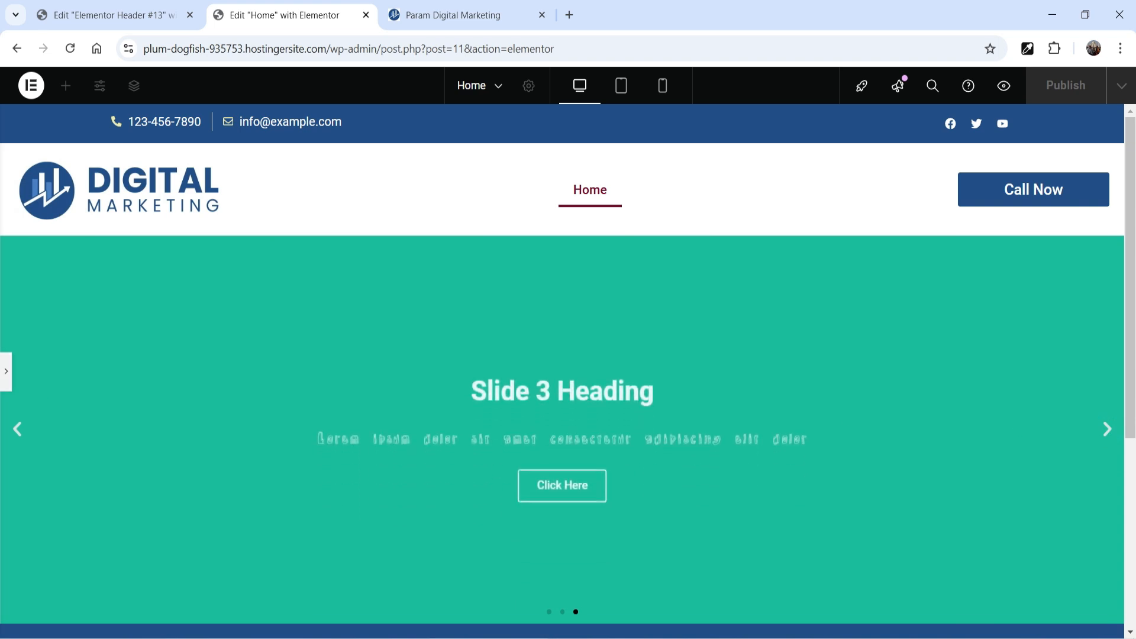
click(6, 373)
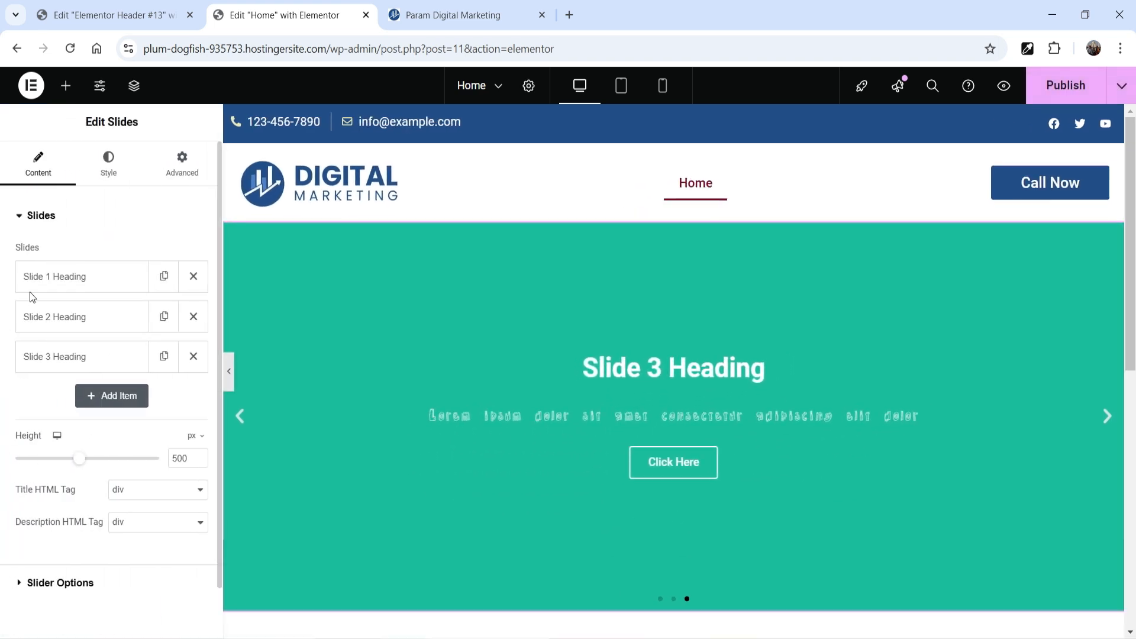
Step: Look through Slide 1's content and style settings, set banner-1.jpg as its background image, and bring that slide into view
click(68, 278)
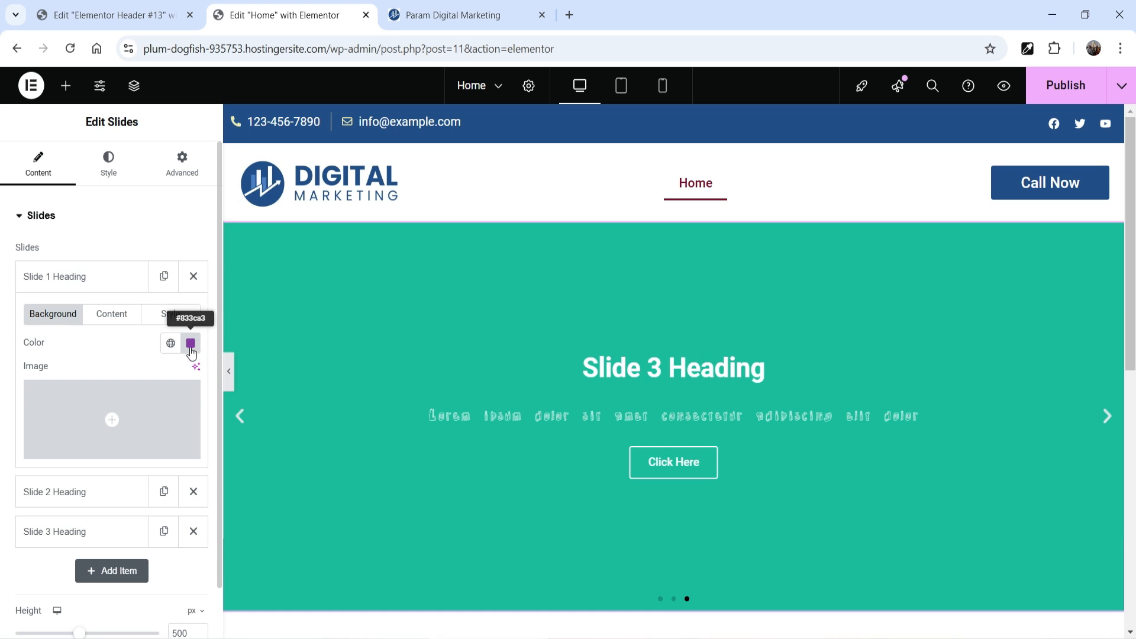
click(112, 314)
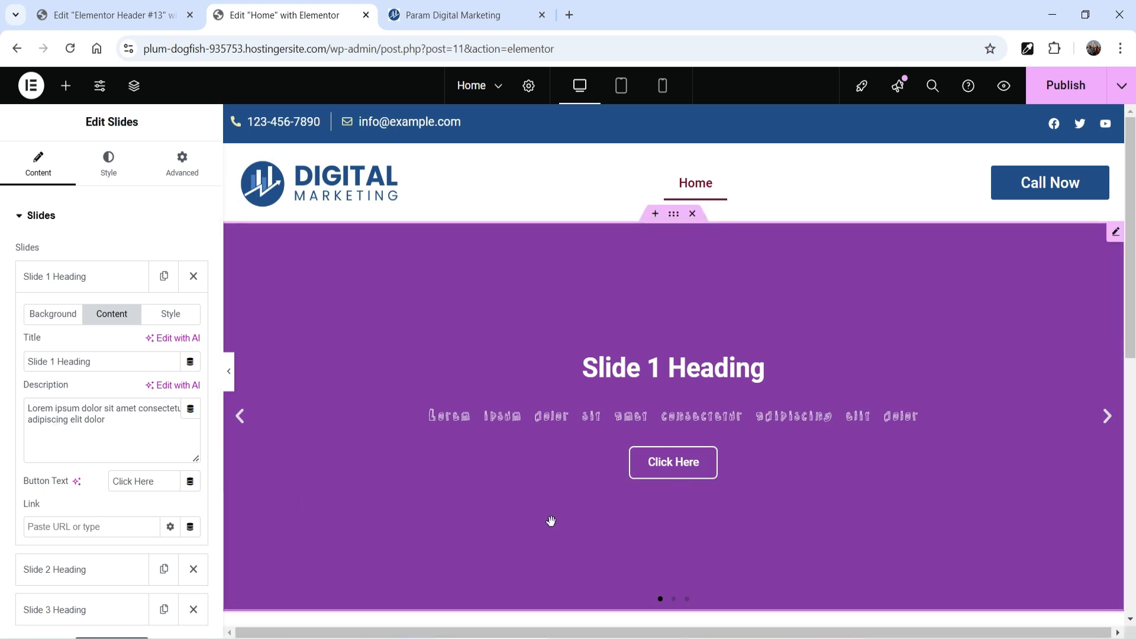
click(177, 322)
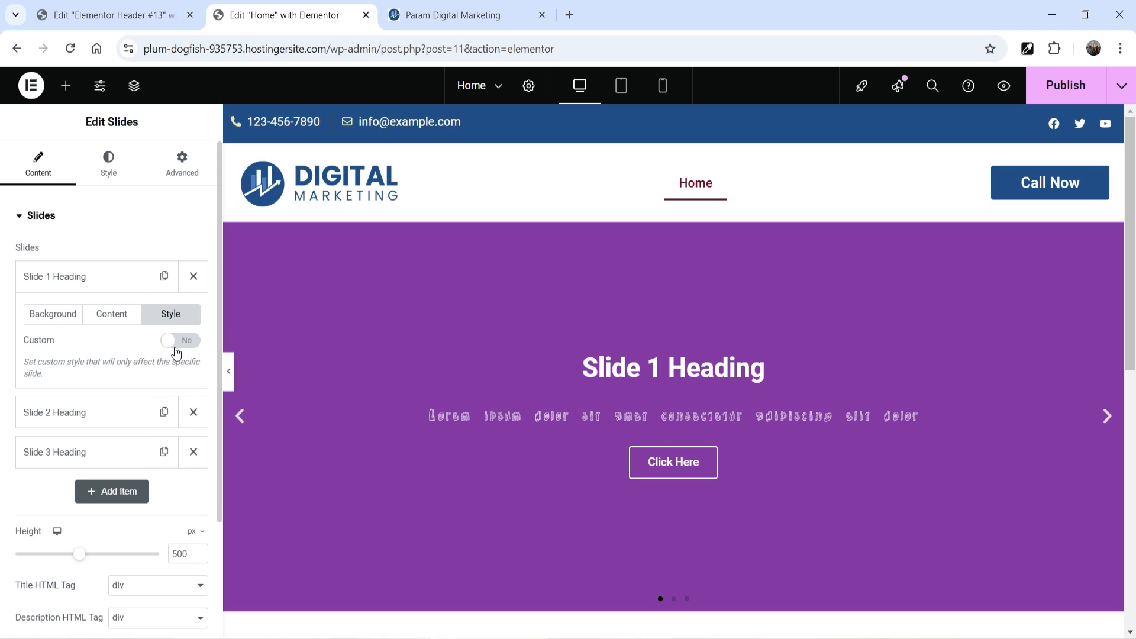
click(51, 315)
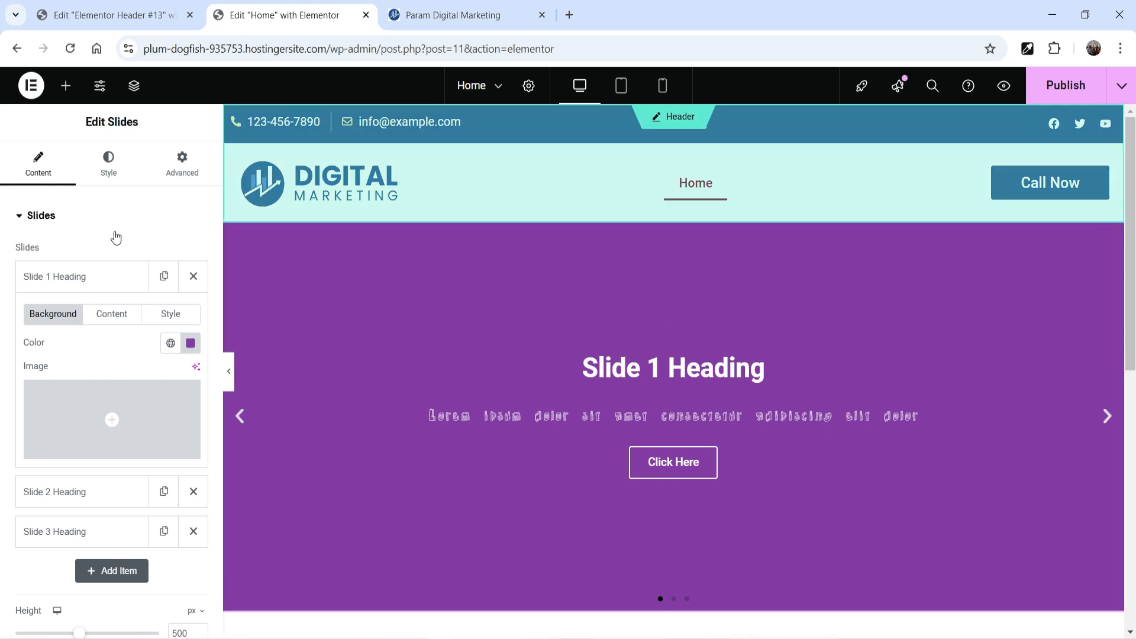
click(102, 405)
click(451, 290)
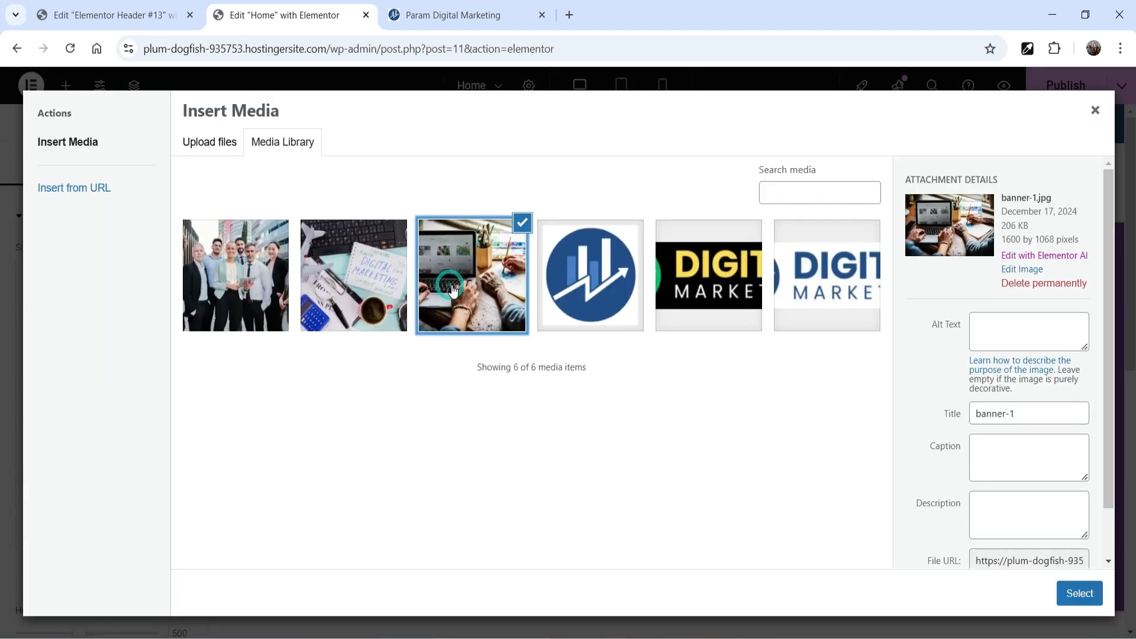
click(1080, 594)
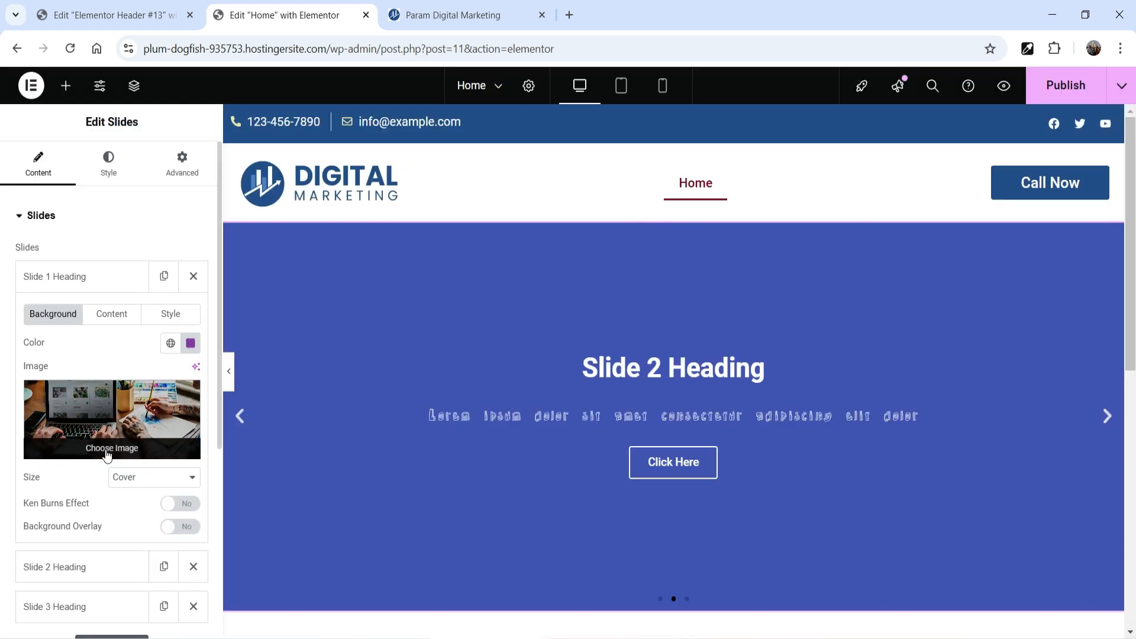
click(1107, 417)
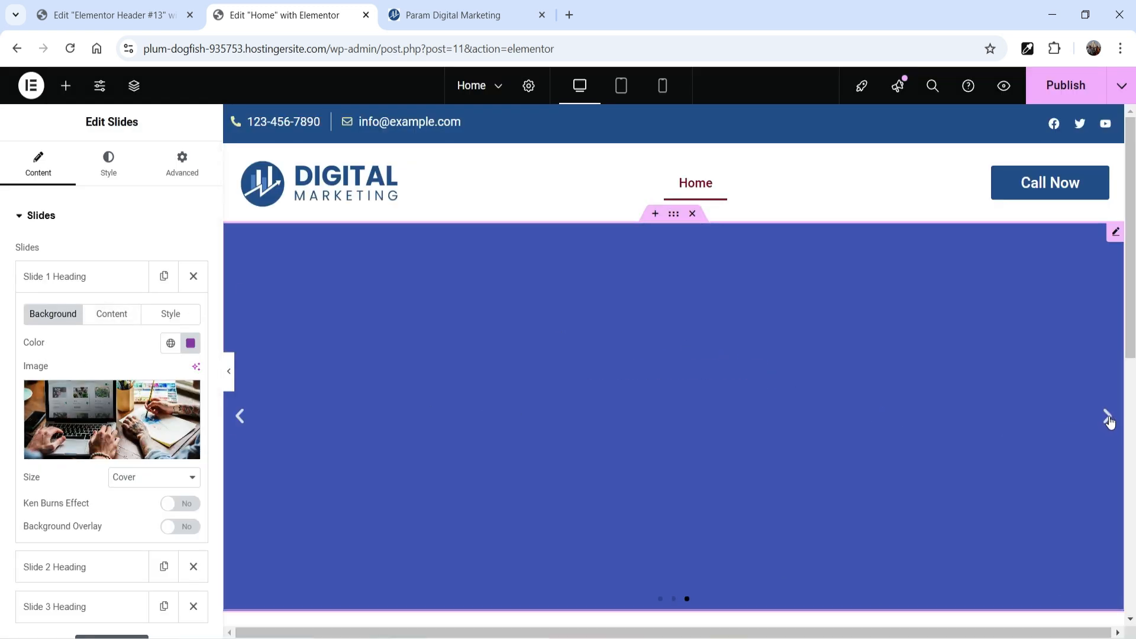
click(1109, 419)
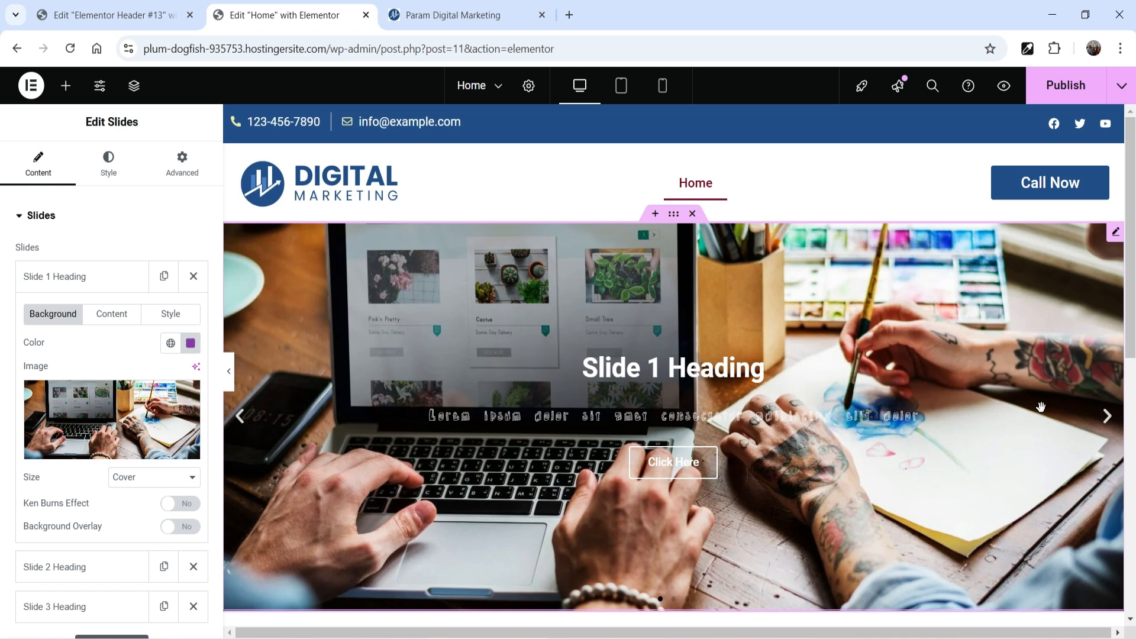
Step: Keep Slide 1's background size at Cover and enable its Ken Burns Effect, trying zoom direction Out before setting it to In
scroll(87, 294, down, 3)
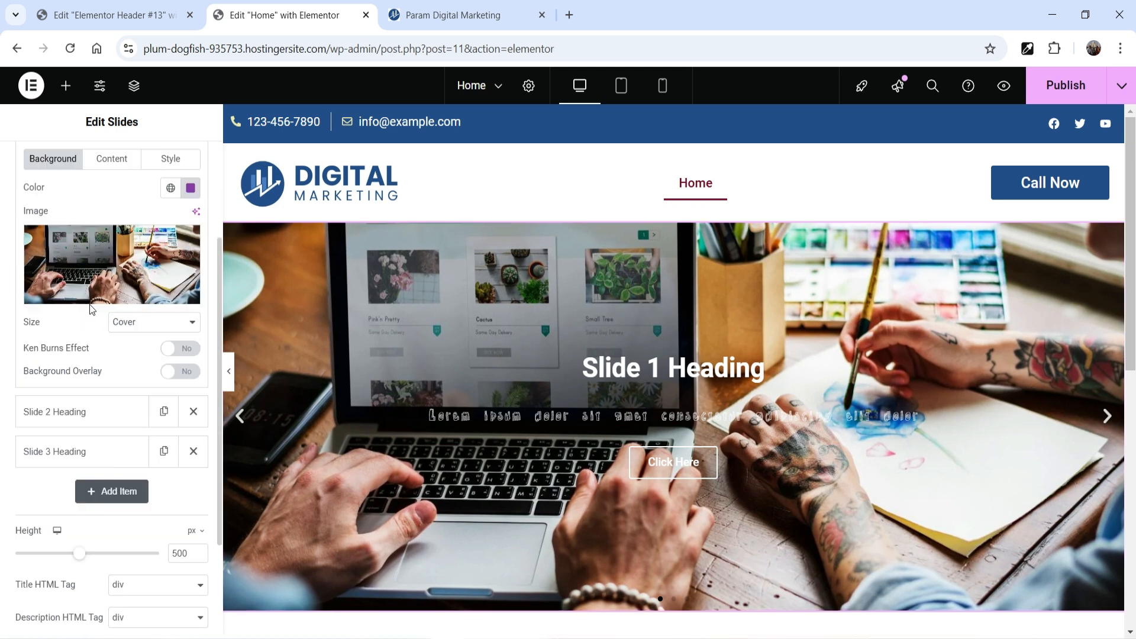
click(134, 329)
click(135, 329)
click(135, 329)
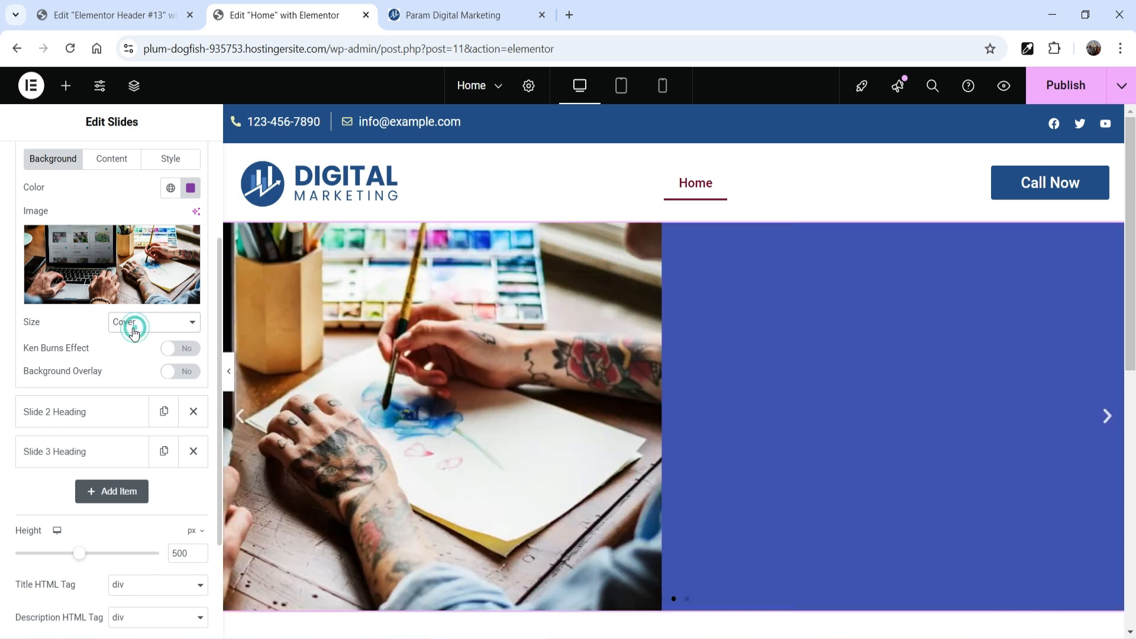
click(187, 350)
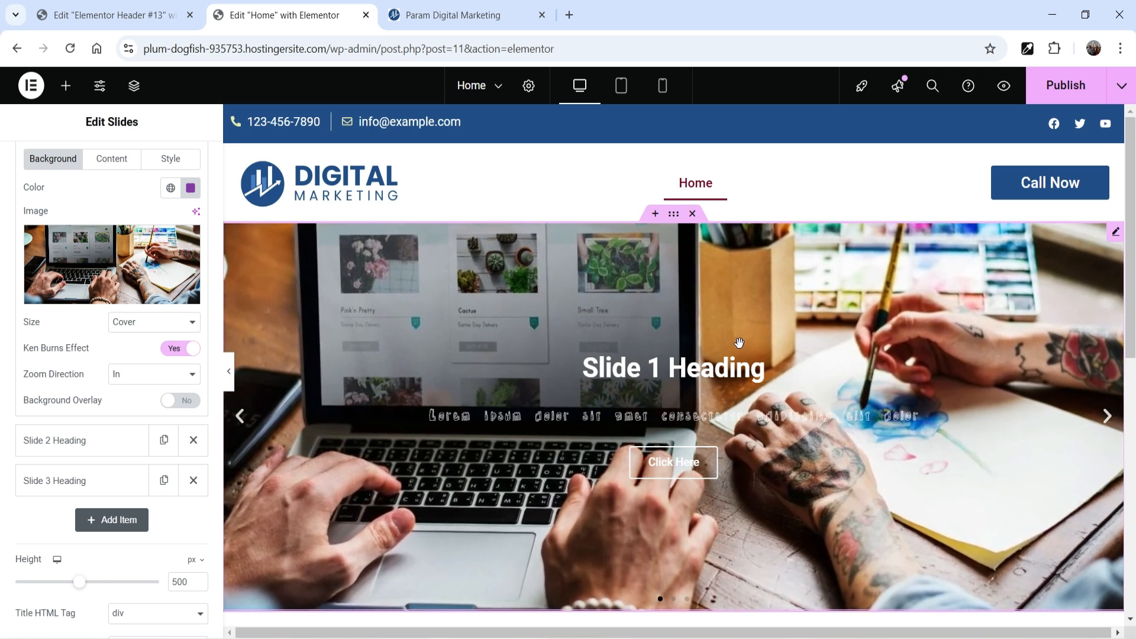
click(142, 374)
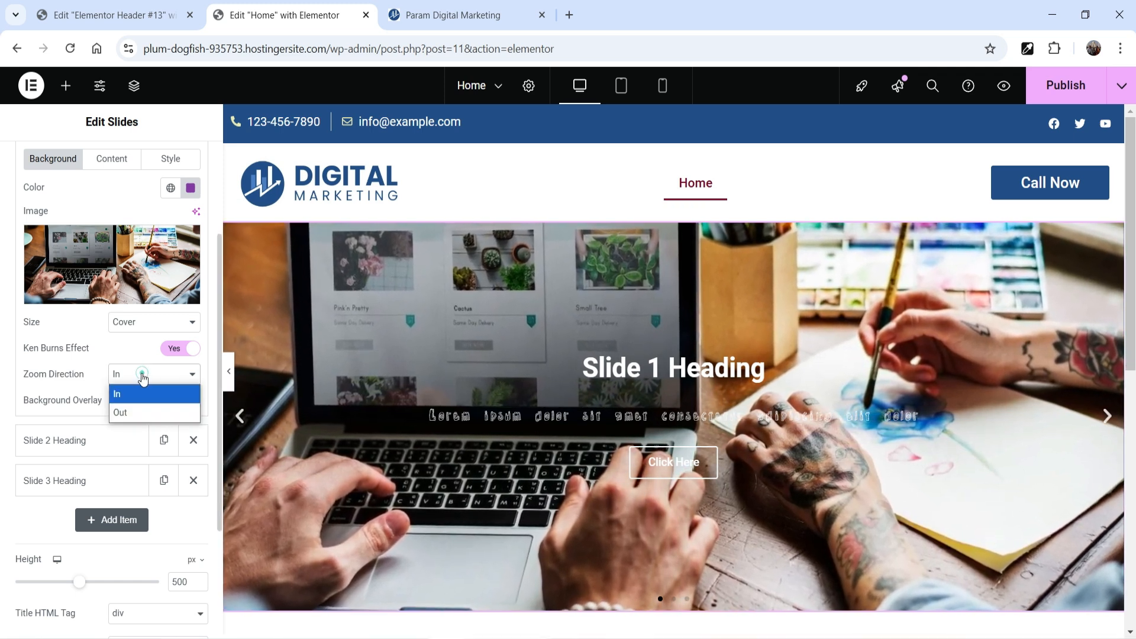
click(143, 409)
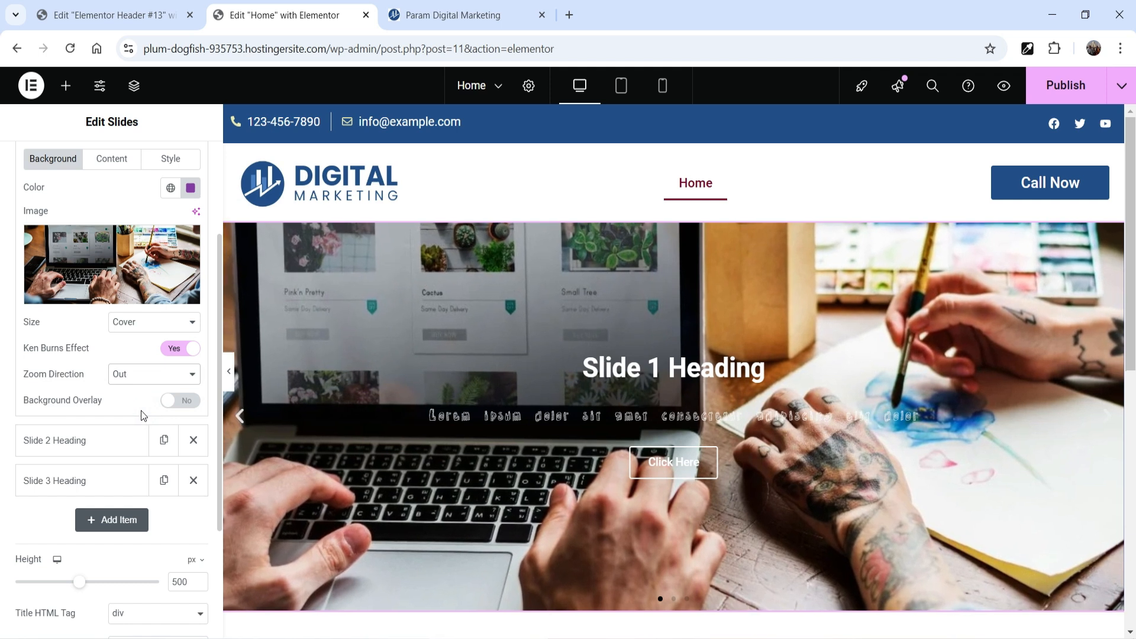
click(149, 379)
click(148, 400)
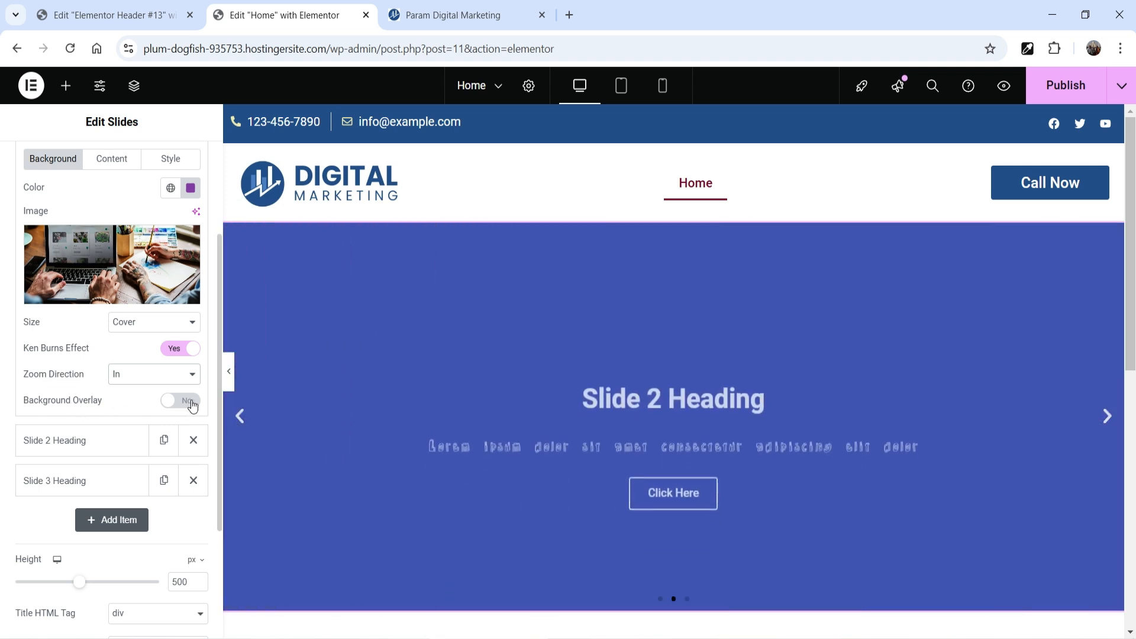
Step: Enable the background overlay on Slide 1 and set the overlay color to #0B0707B5
click(188, 402)
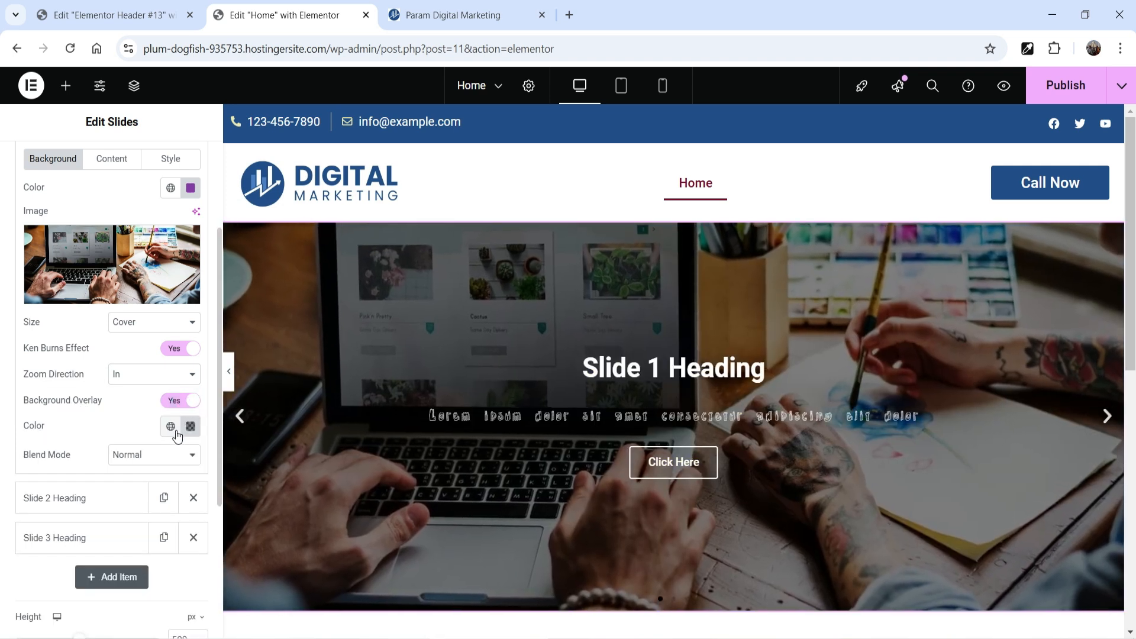
scroll(775, 376, down, 3)
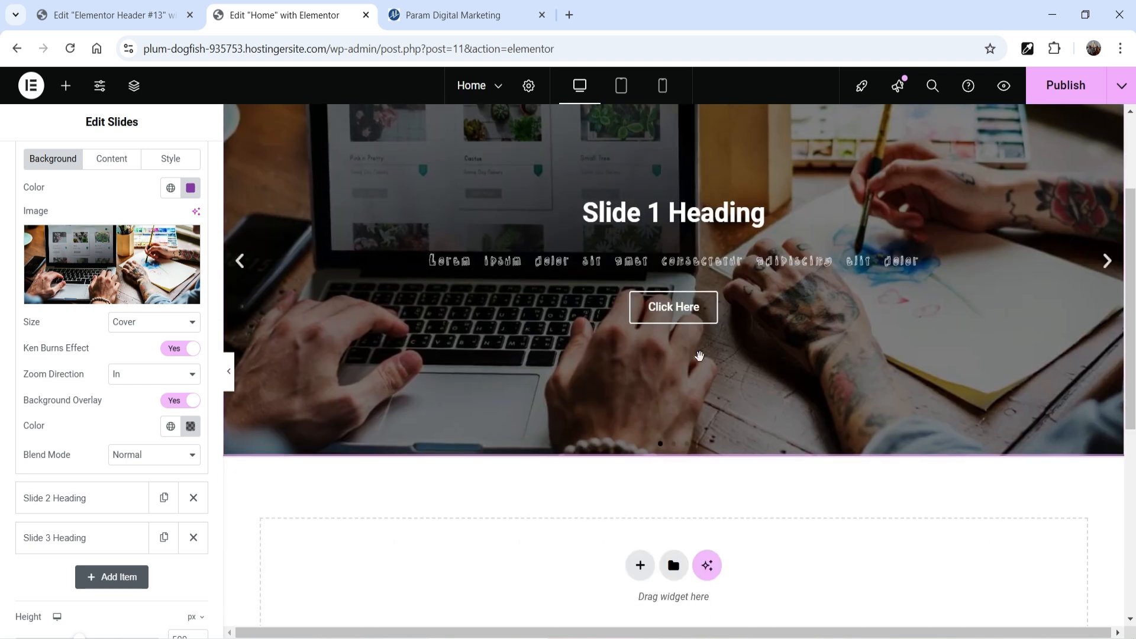
scroll(697, 355, up, 3)
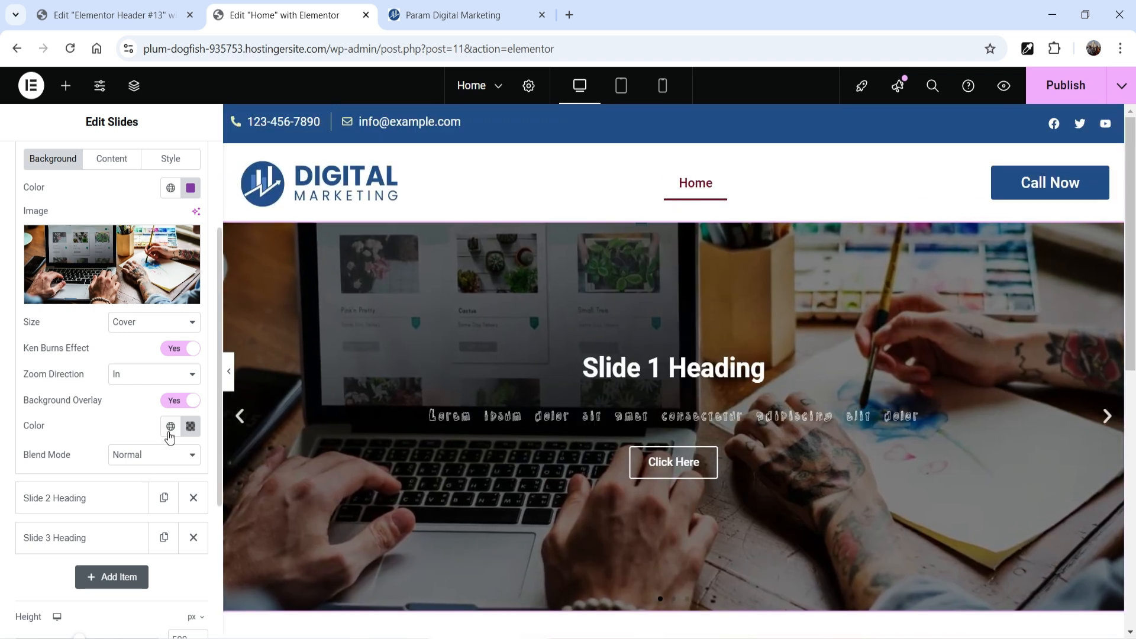
click(189, 428)
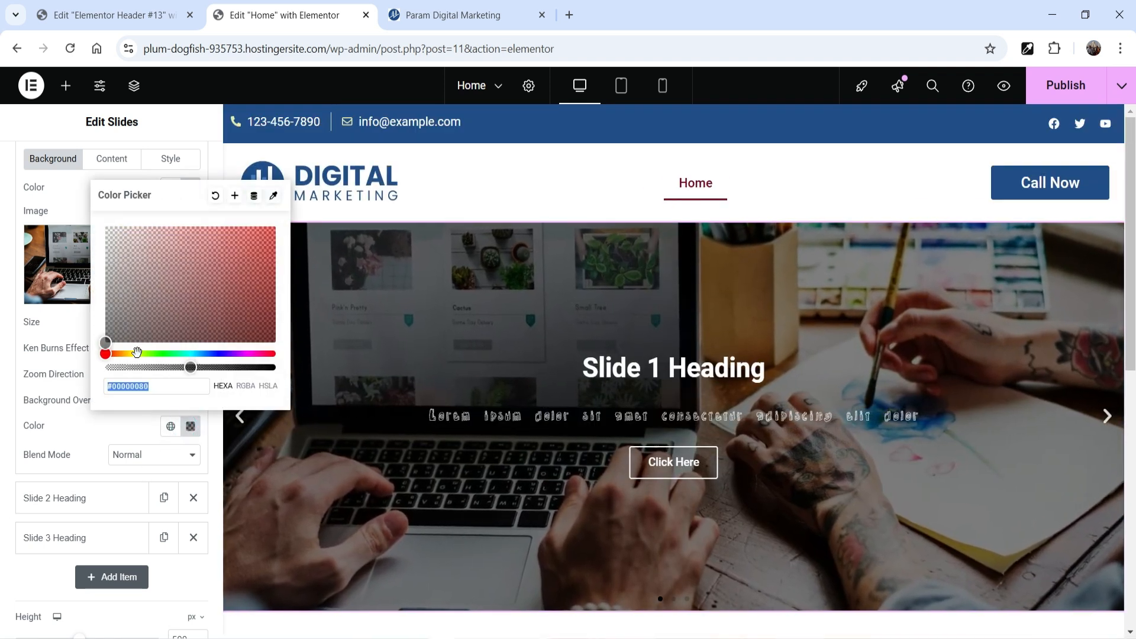
drag(190, 368, 226, 368)
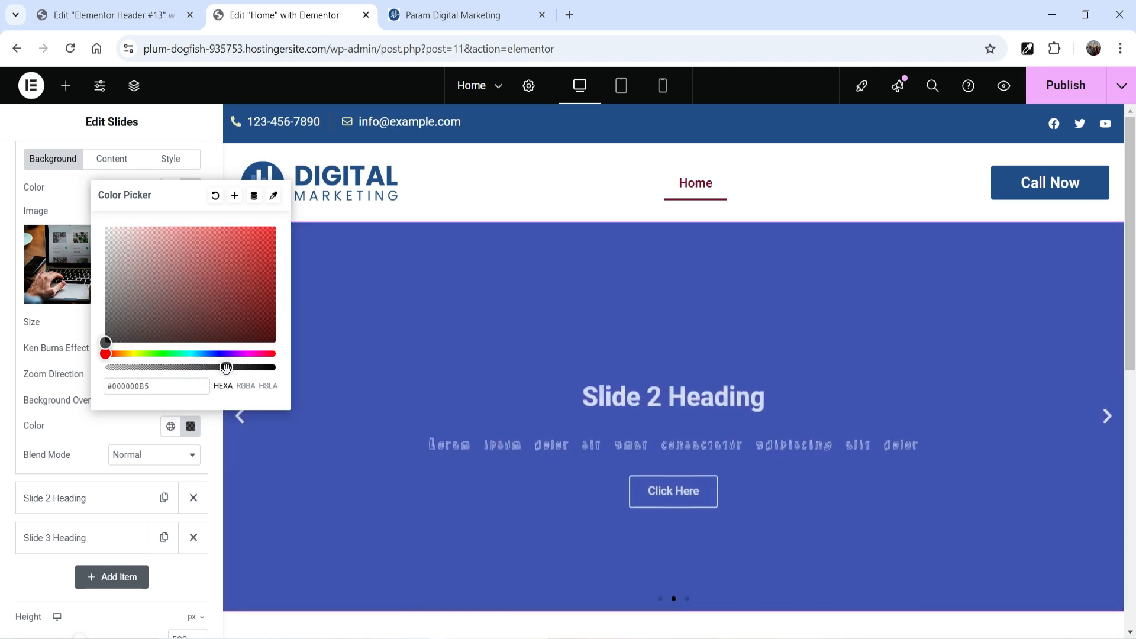
drag(105, 341, 164, 338)
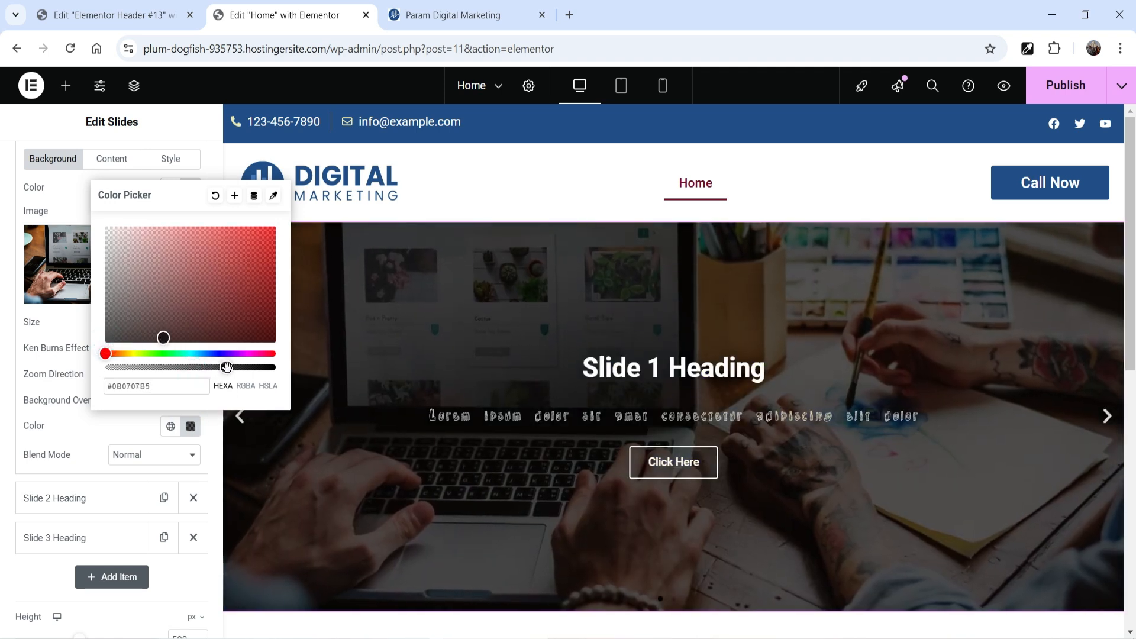
Step: Darken Slide 1's background overlay to #0B0707BD and delete Slides 2 and 3
drag(227, 367, 231, 367)
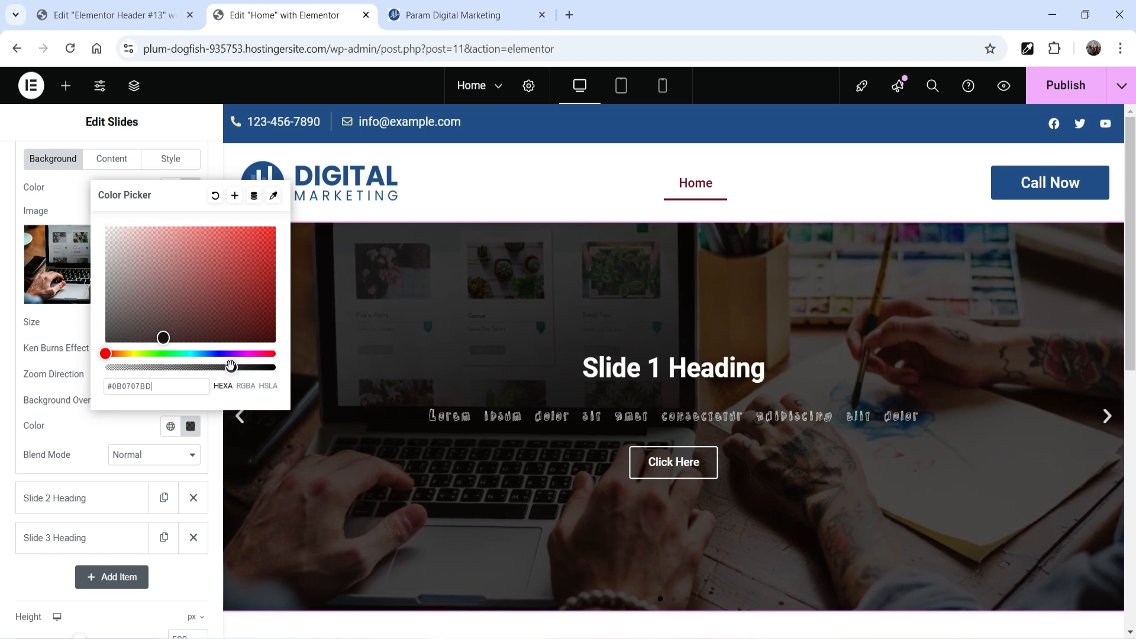
click(69, 197)
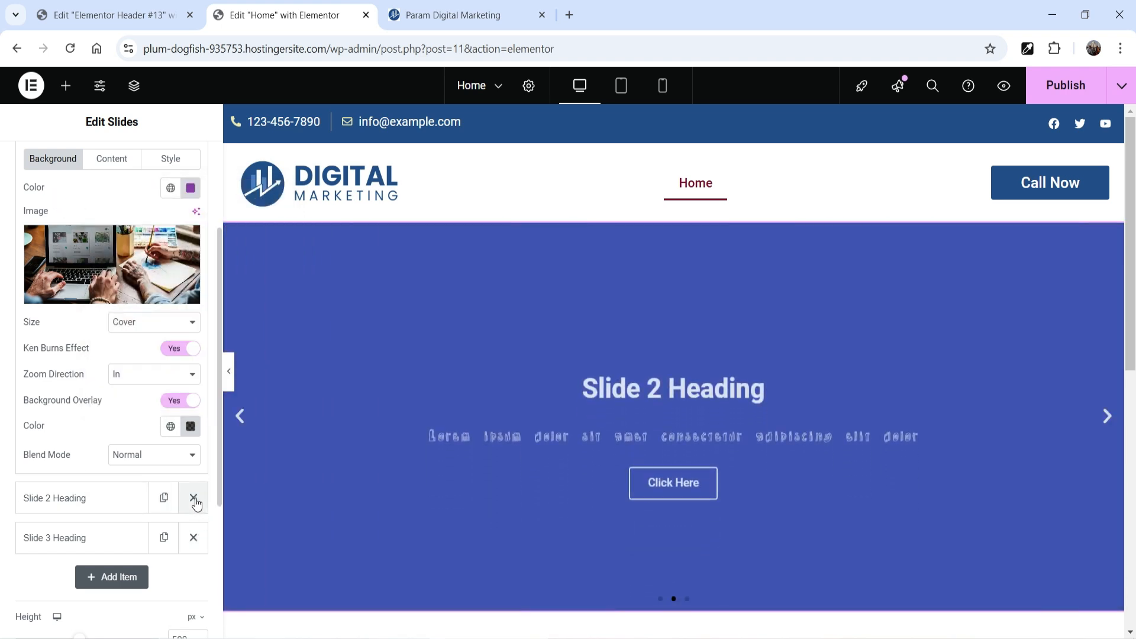
click(194, 499)
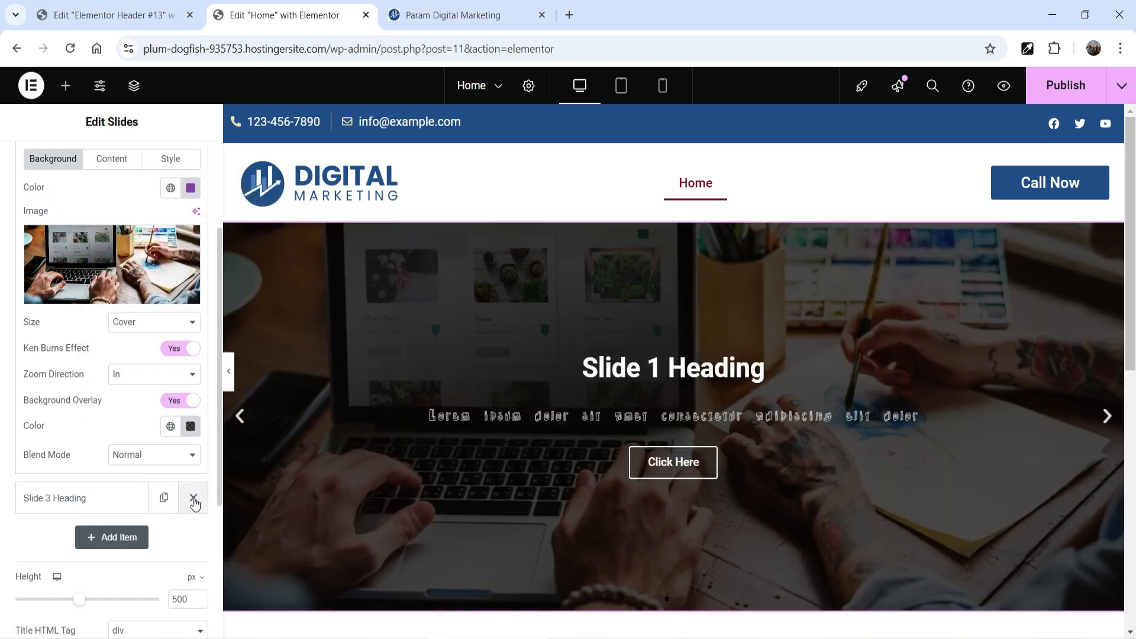
click(194, 499)
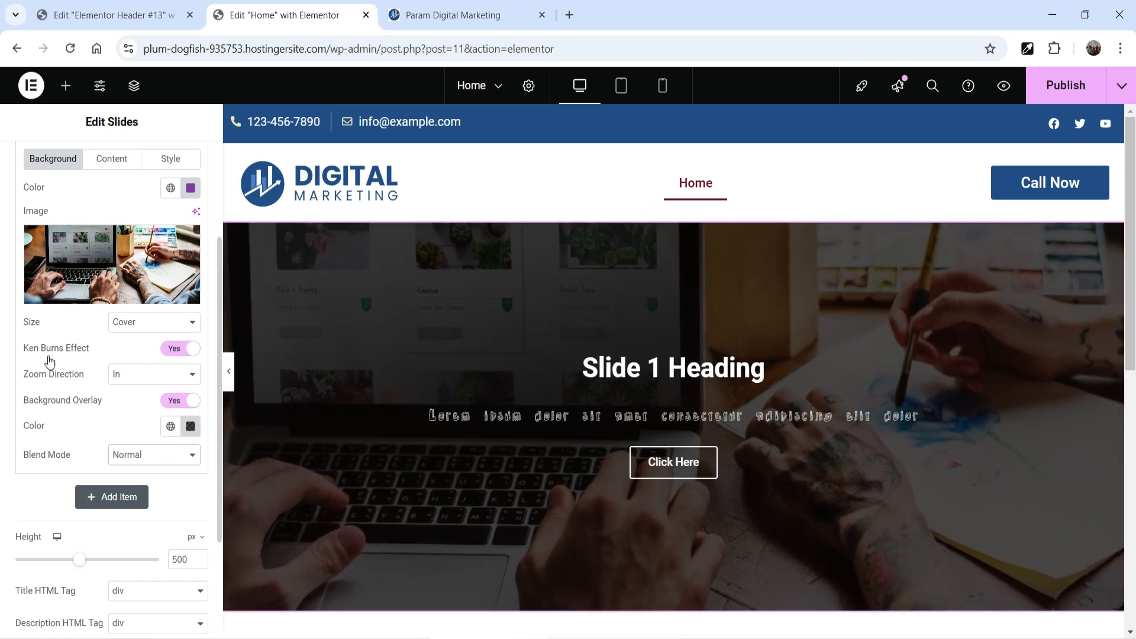
Step: Change the remaining slide's title to "Welcome To Digital Markeing"
scroll(92, 307, up, 3)
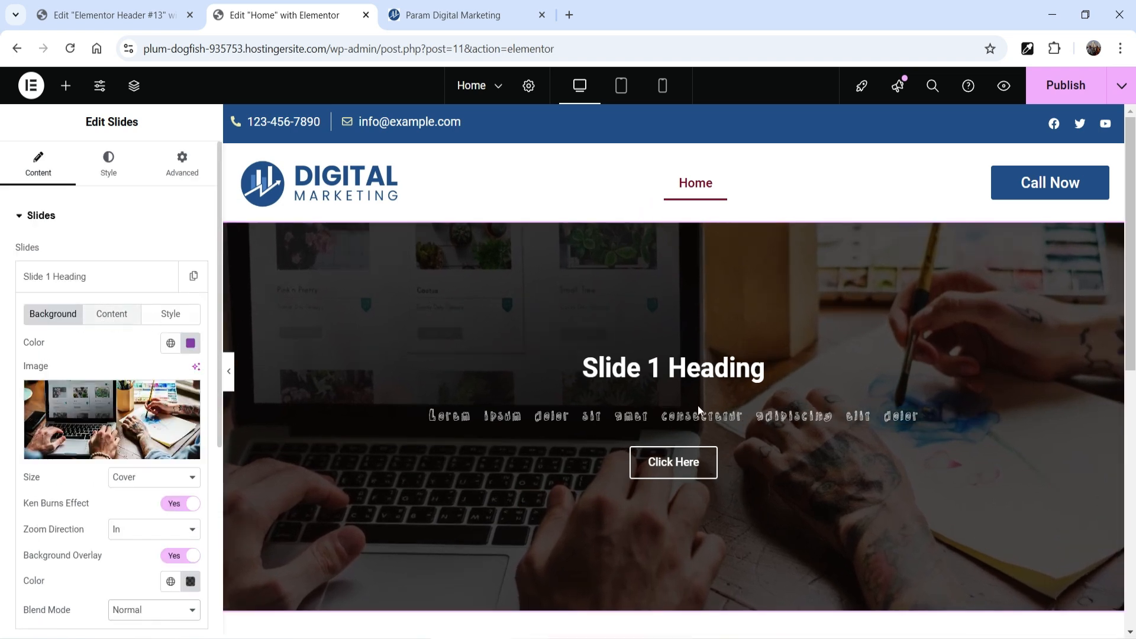
click(112, 314)
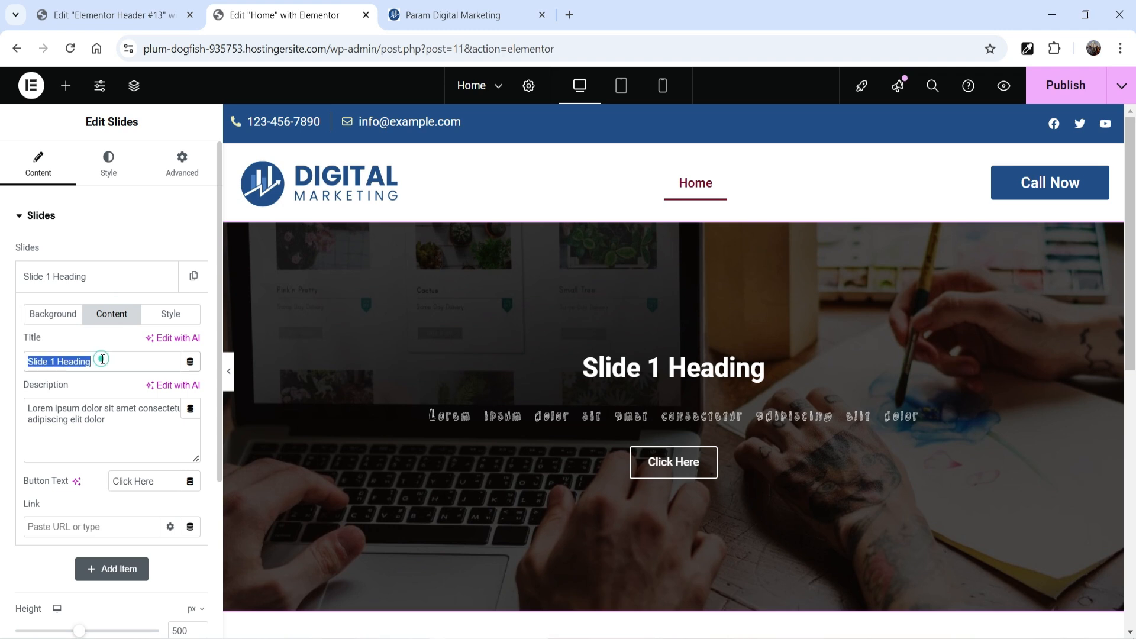
text(Welcome )
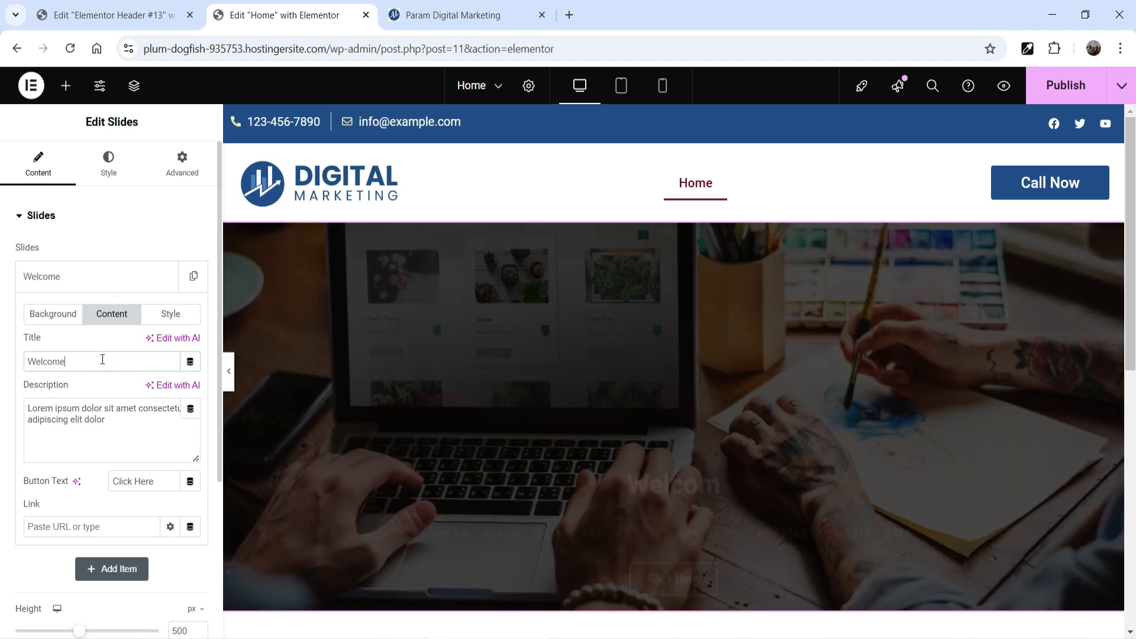
text(To Digital Markeing)
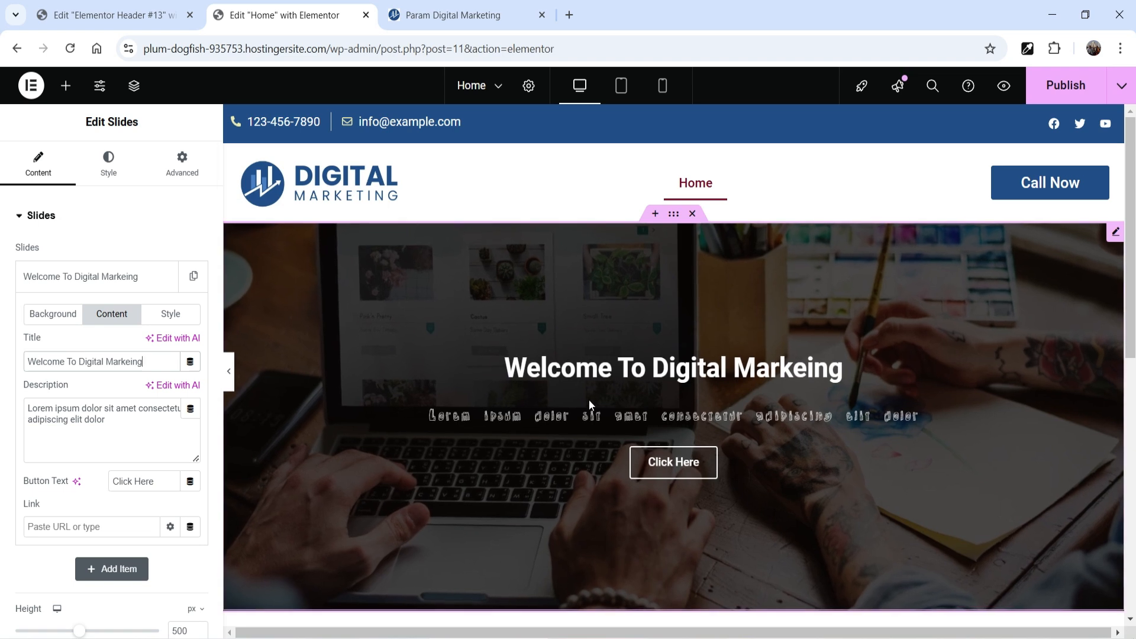
Step: Lengthen the slide's description by appending "Lorem ipsum dolor sit amet consectetur adipiscing elit dolor" two more times
triple_click(79, 419)
key(ctrl+c)
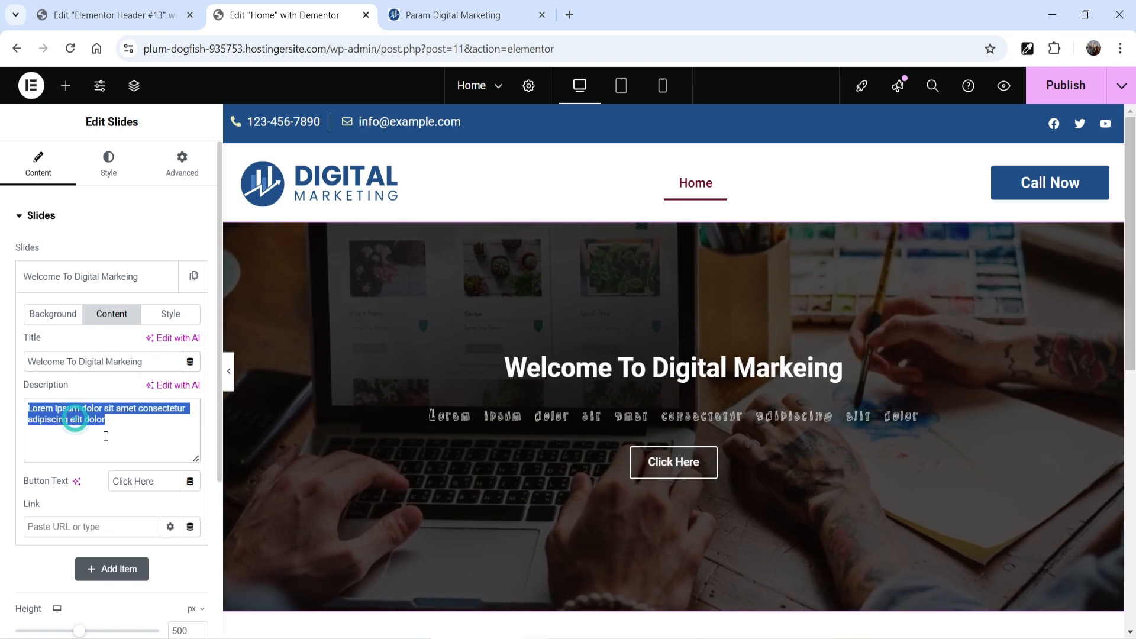
click(115, 452)
key(ctrl+v)
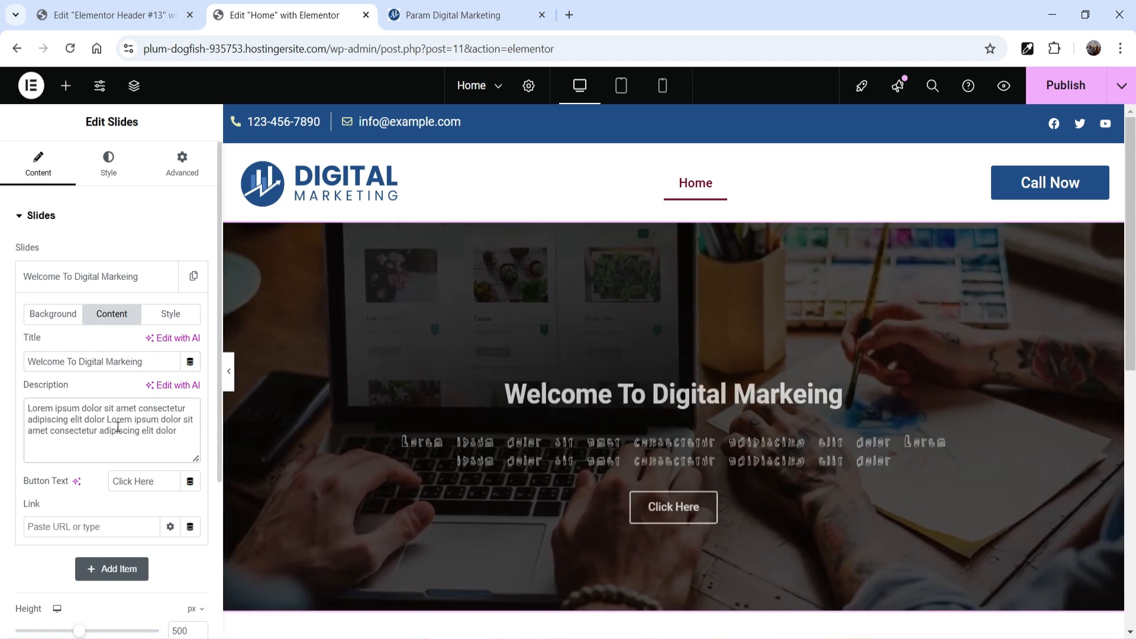
key(ctrl+v)
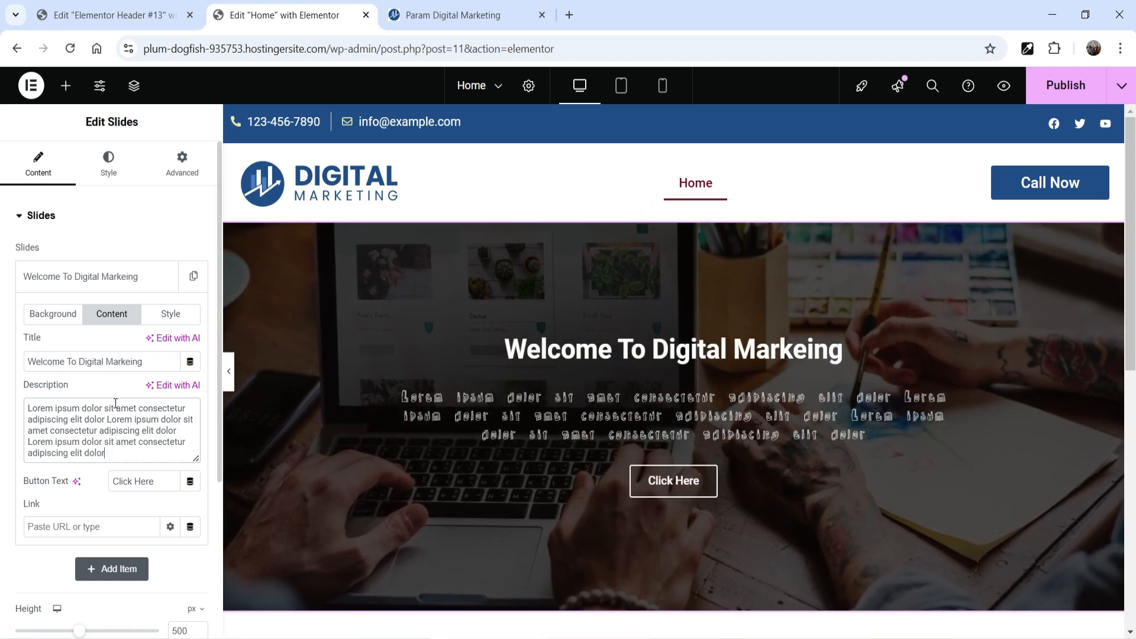
Step: Change the slide's button text to "Contact Us"
scroll(120, 400, down, 1)
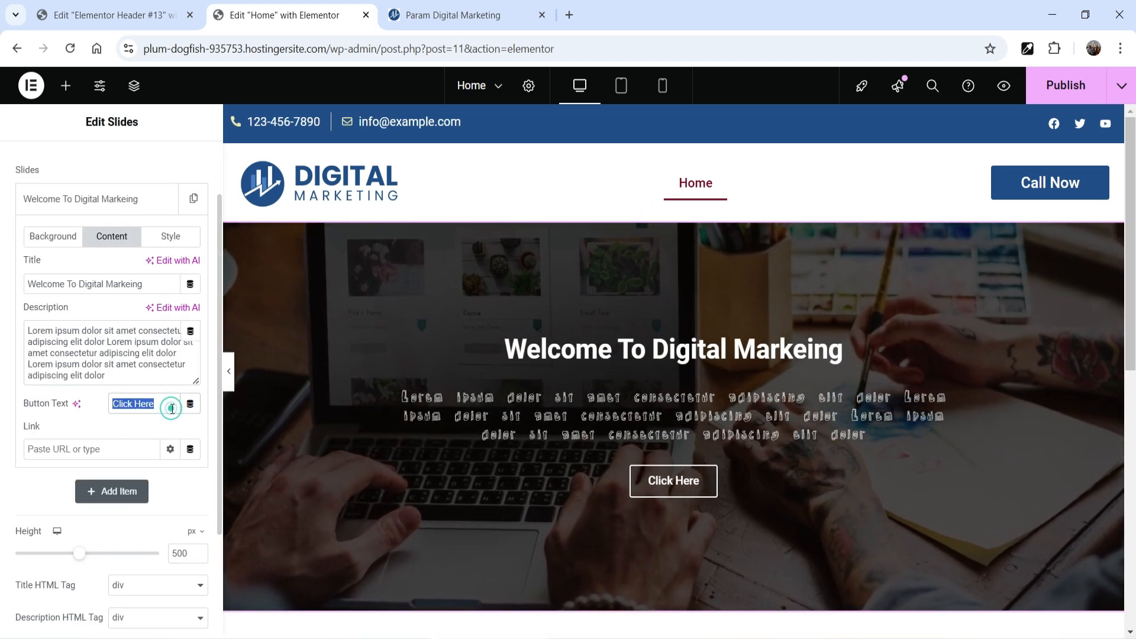
text(Contact U)
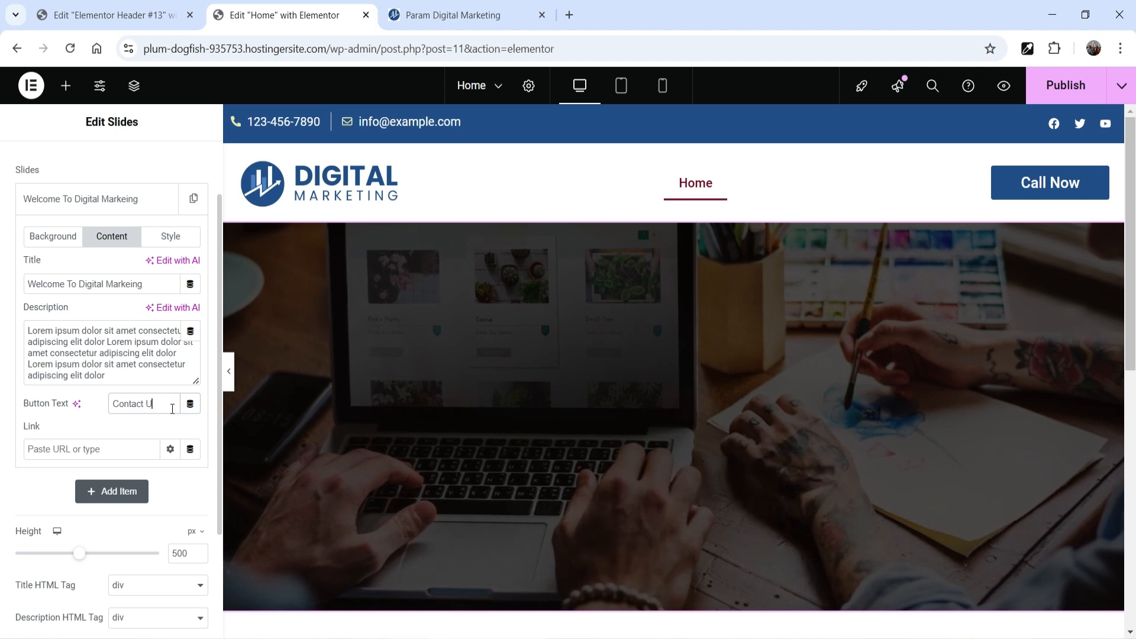
text(s)
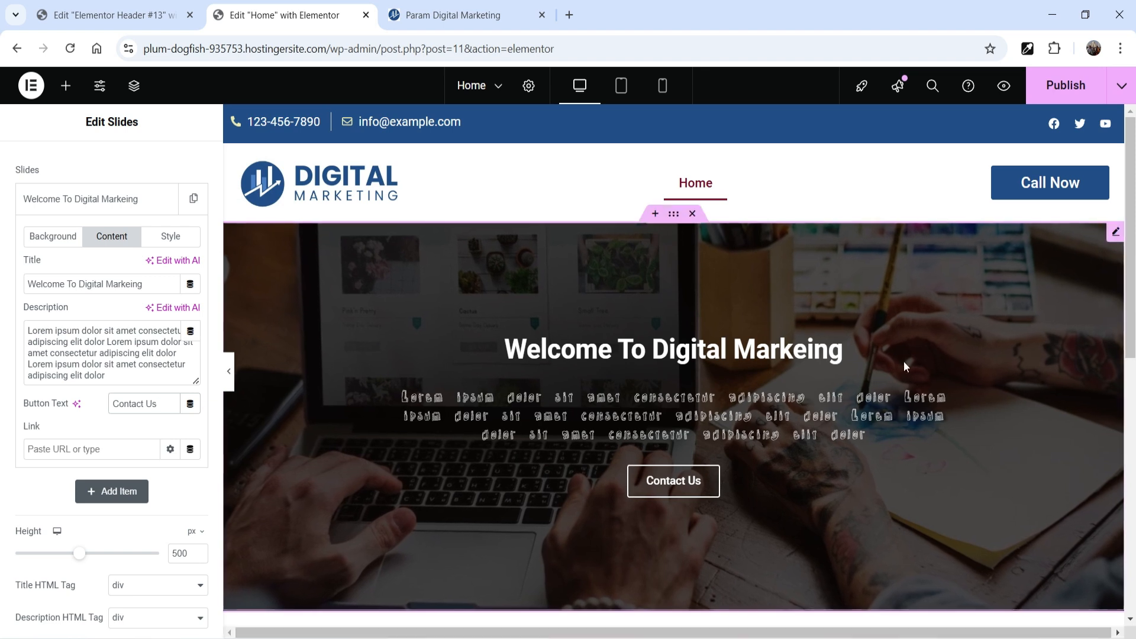
Step: Try a content width of 84% for the slides, then set it to 68%
scroll(93, 428, up, 2)
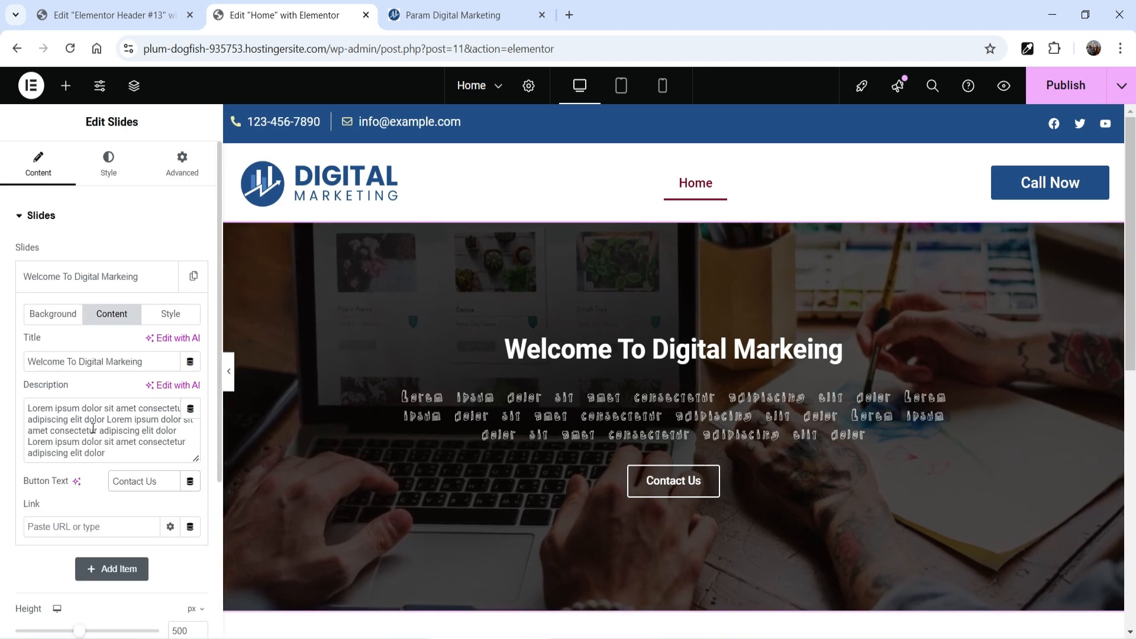
click(112, 167)
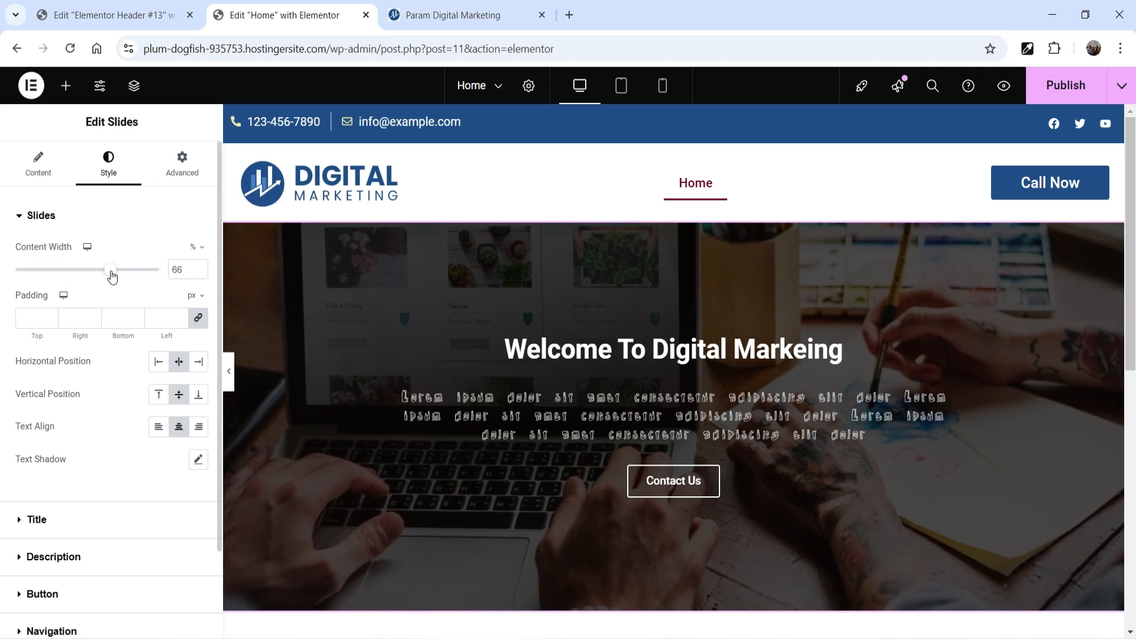
drag(112, 277, 136, 274)
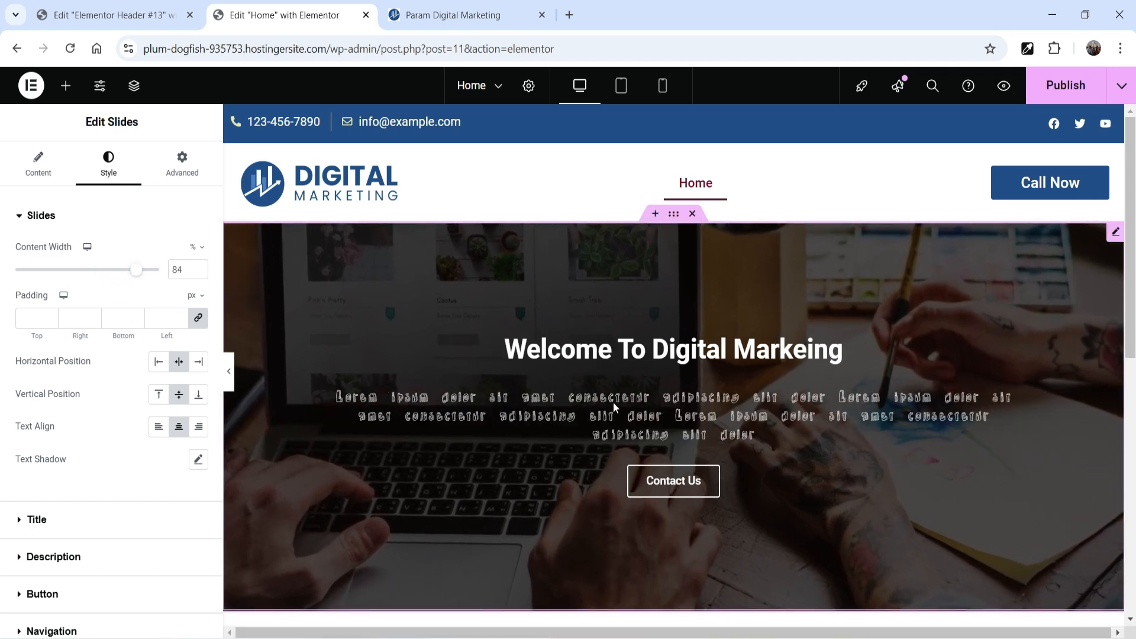
click(115, 275)
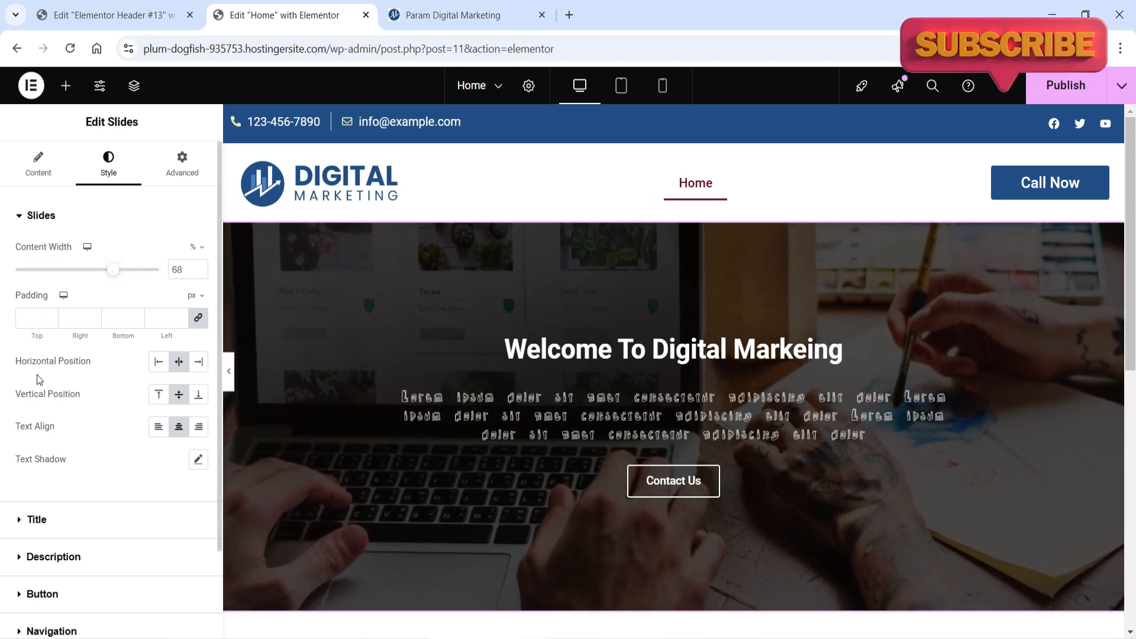
Step: Try different content positions and text alignments for the slide, settling on centered horizontal and vertical positions with left-aligned text
click(159, 363)
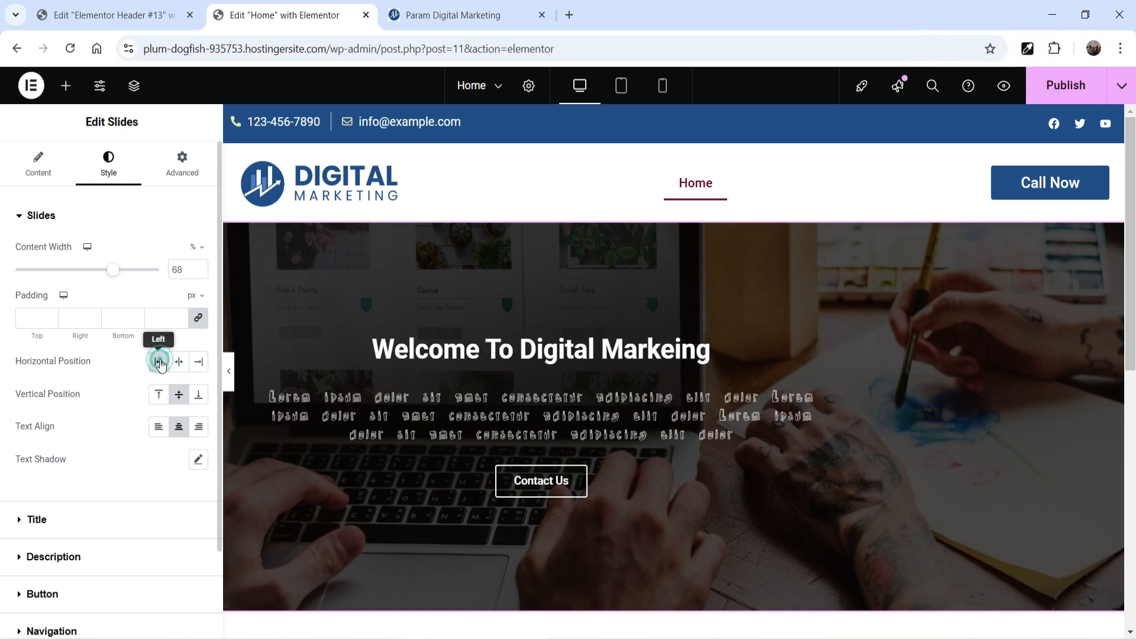
click(160, 428)
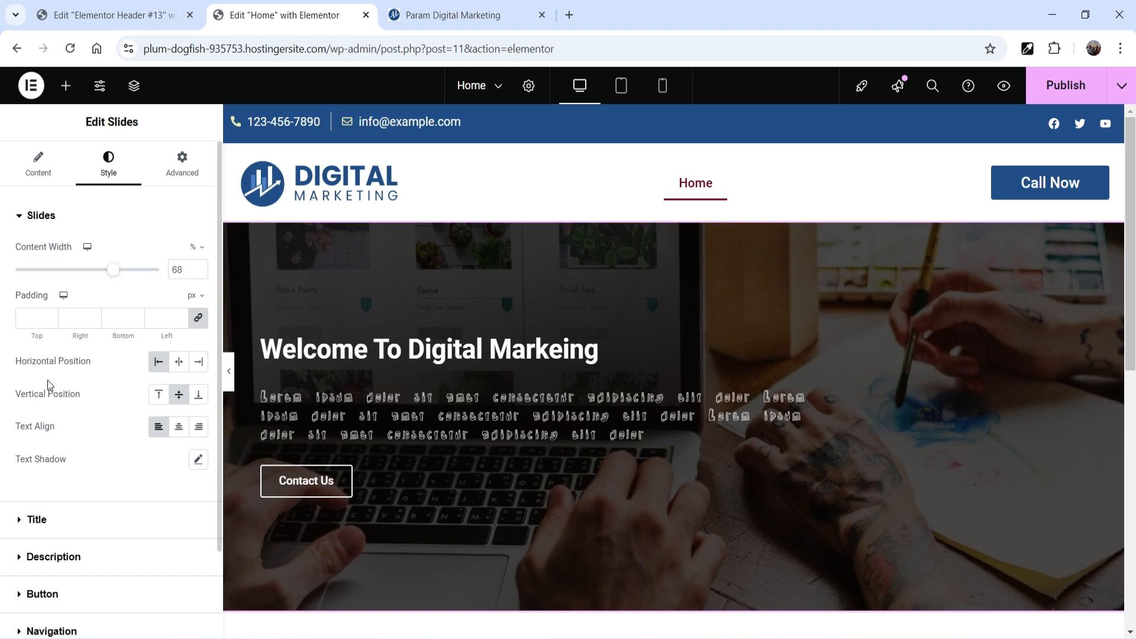
click(163, 397)
click(200, 397)
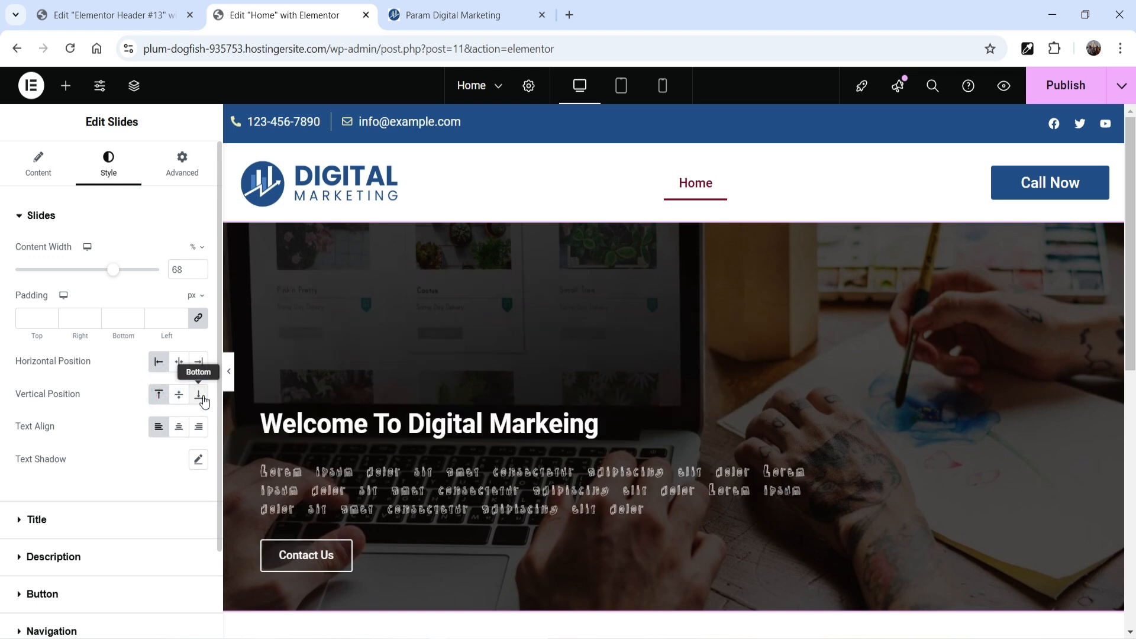
click(177, 396)
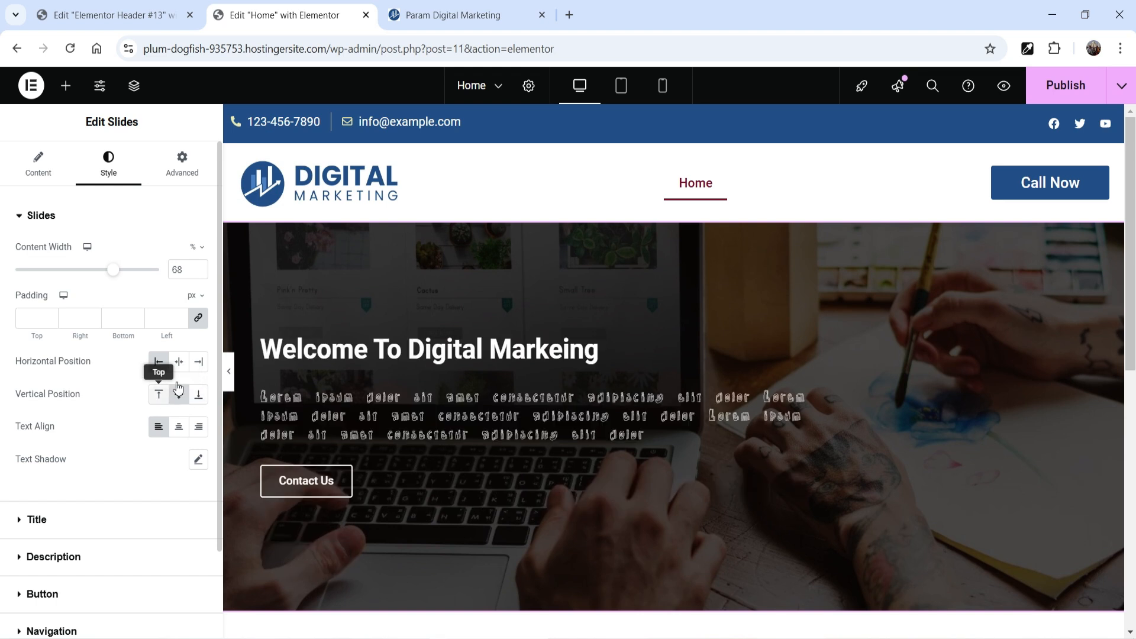
click(176, 428)
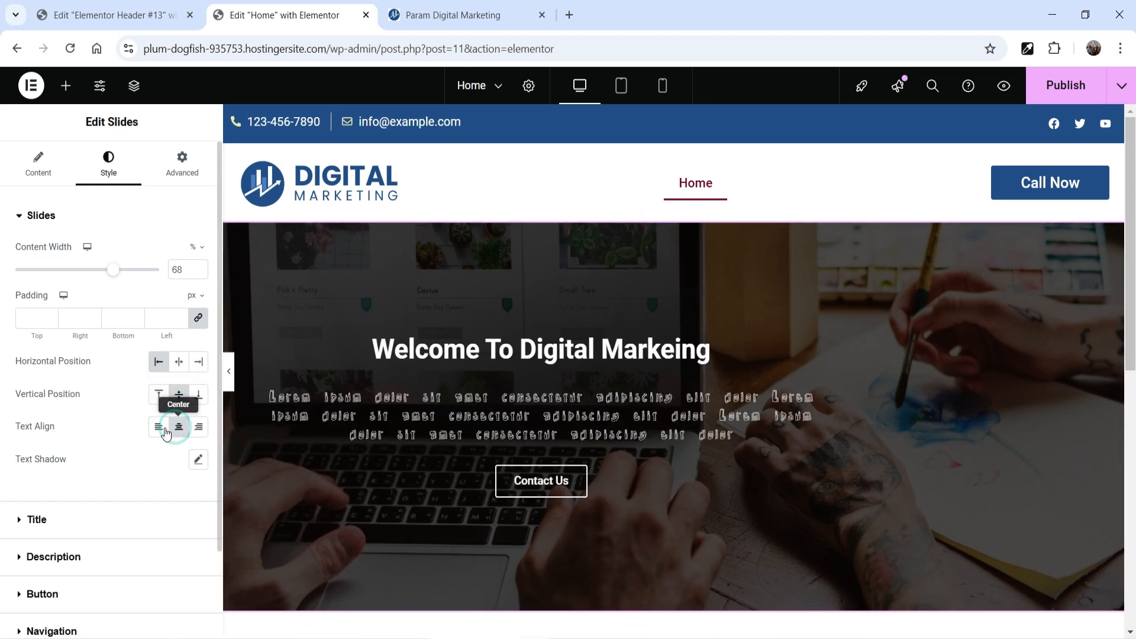
click(158, 427)
click(180, 361)
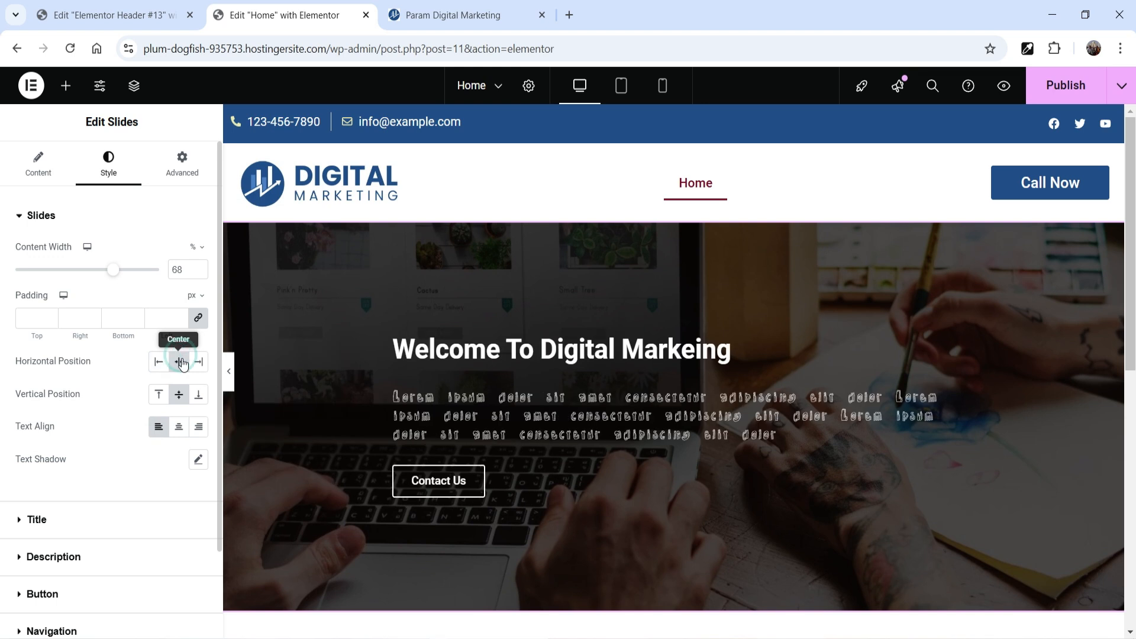
scroll(706, 396, down, 1)
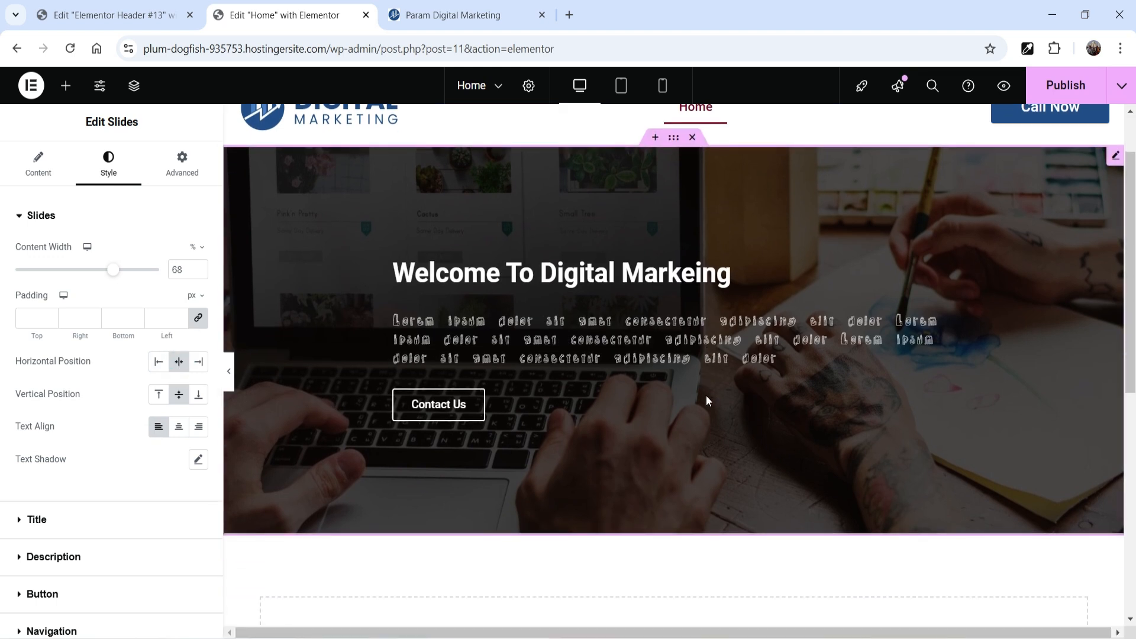
scroll(706, 396, up, 1)
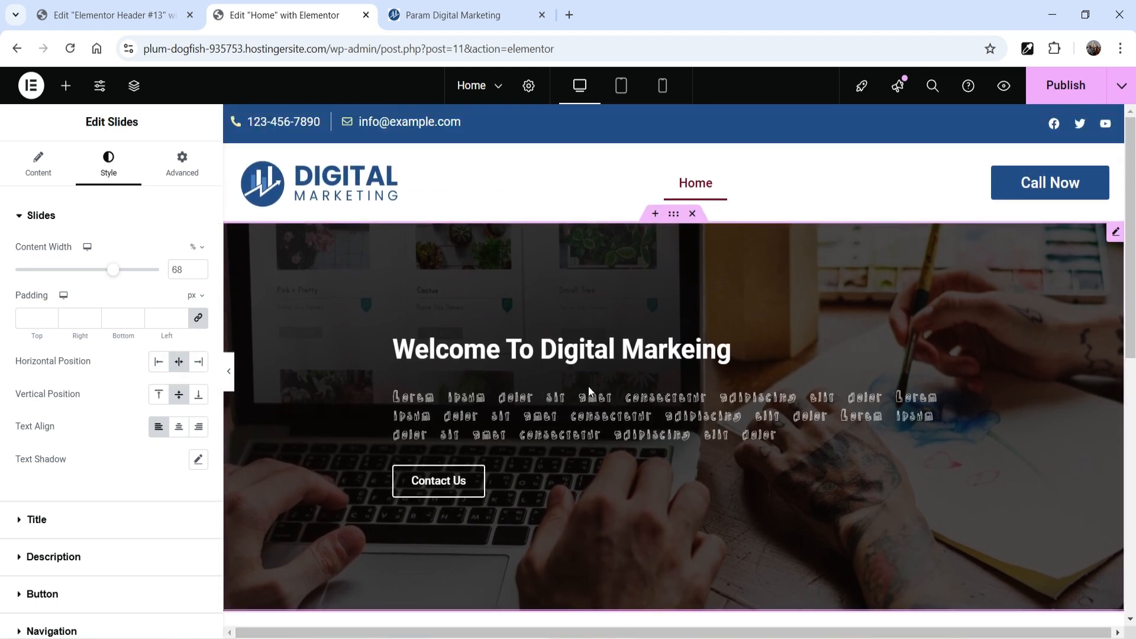
scroll(83, 465, down, 2)
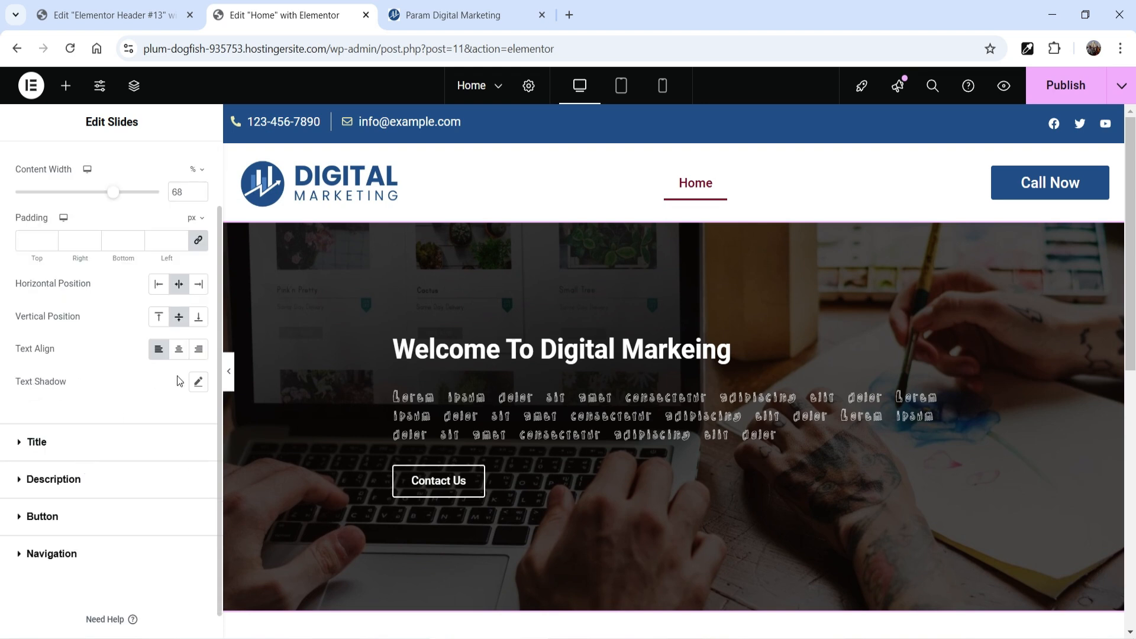
click(199, 383)
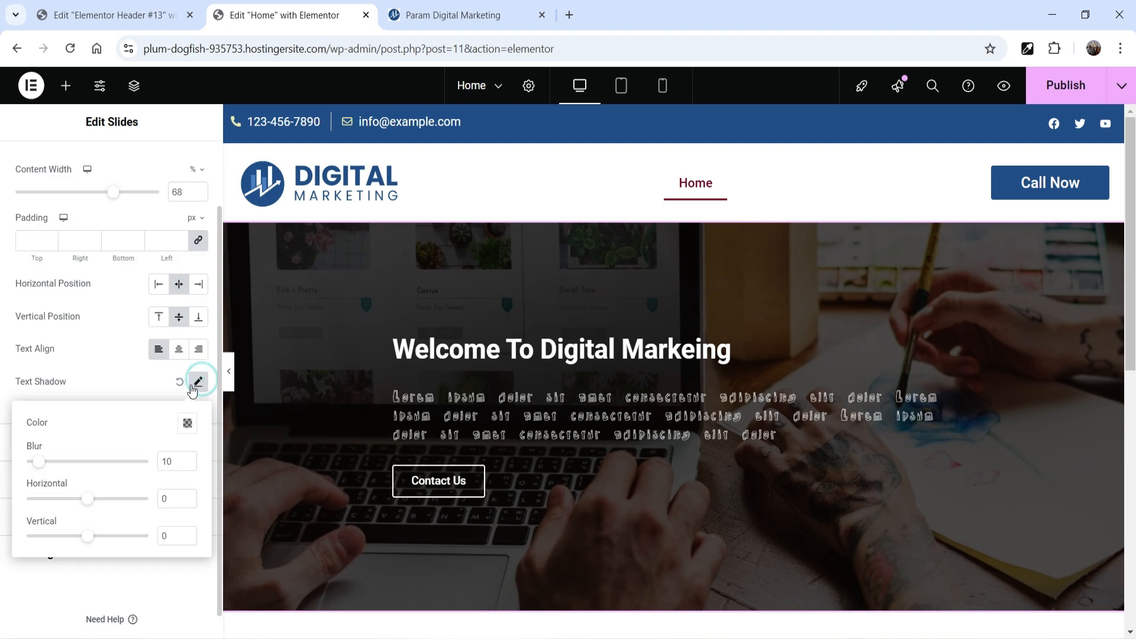
click(180, 382)
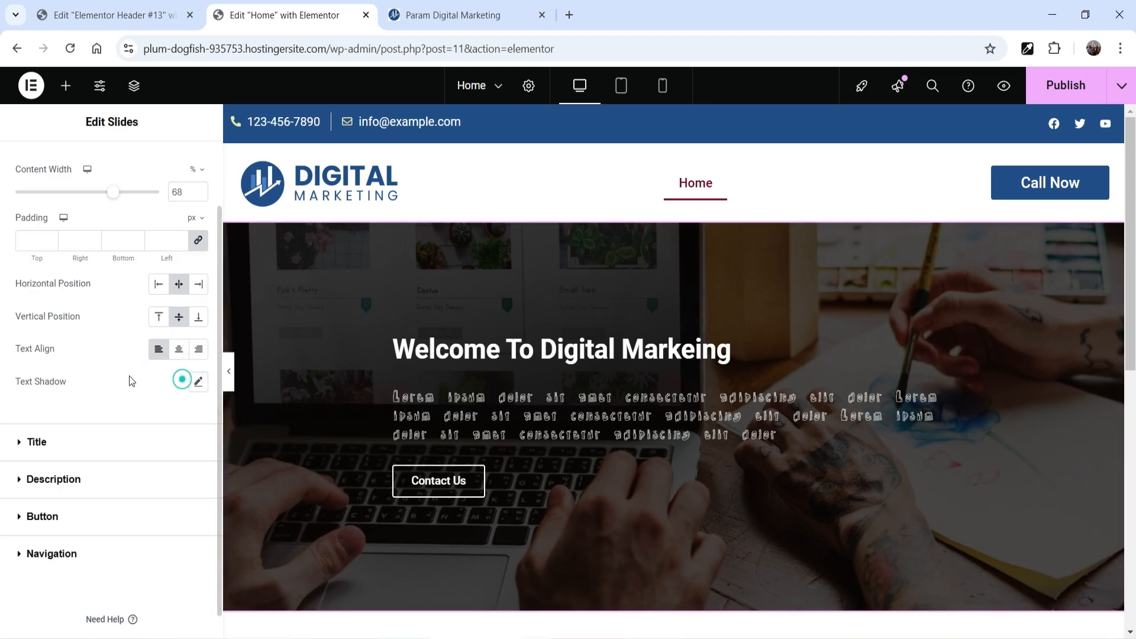
Step: Set the slide title's text color to a custom bright yellow
click(26, 454)
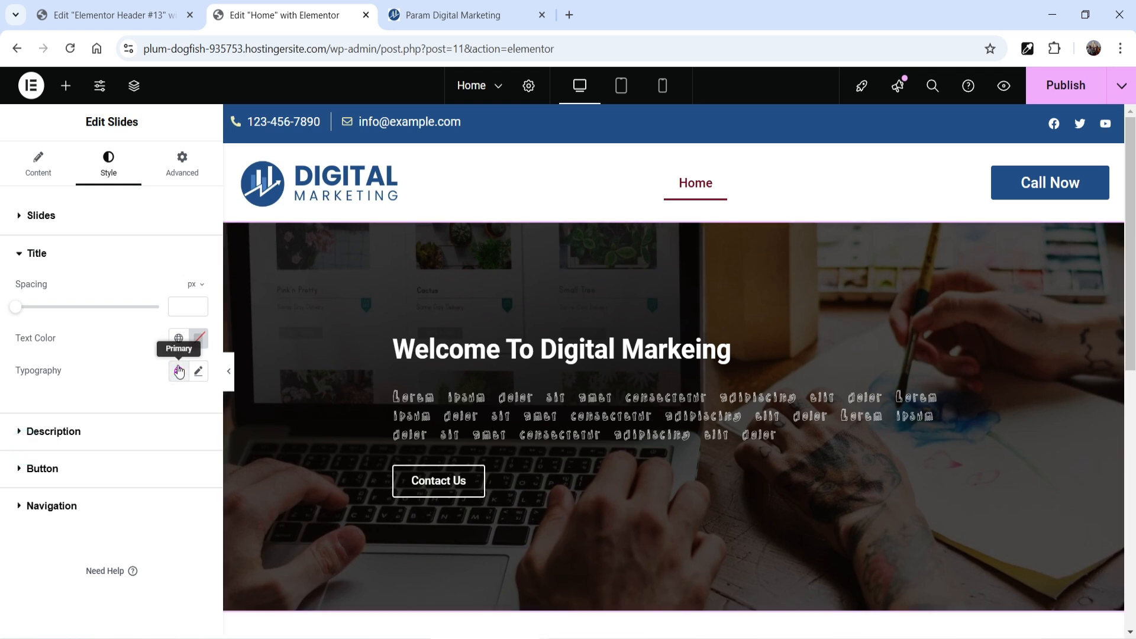
click(178, 340)
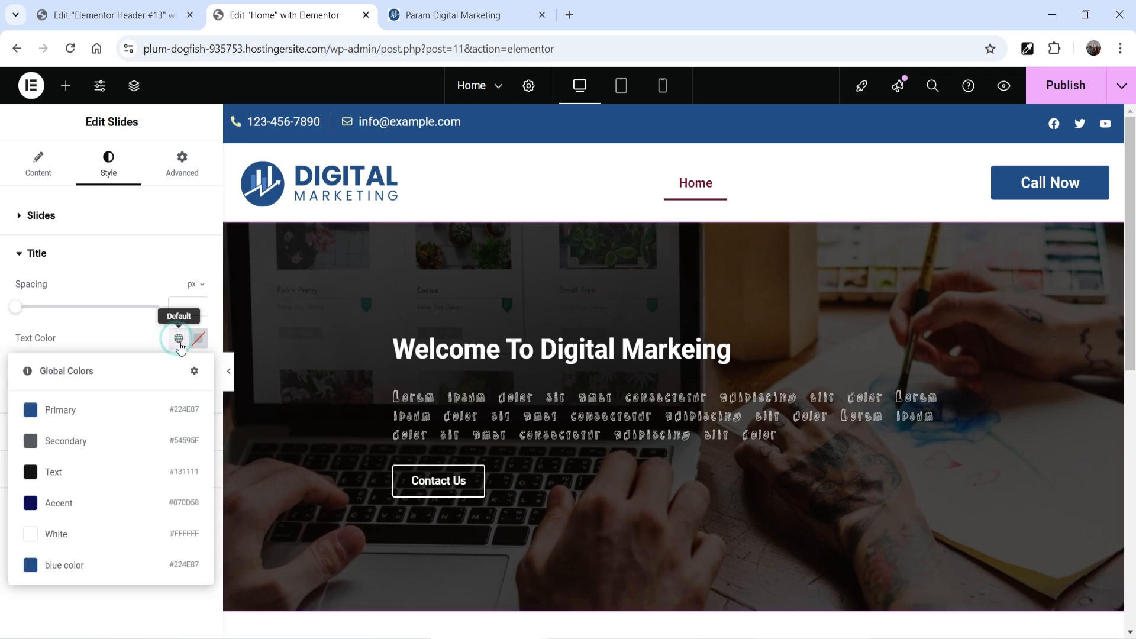
click(199, 338)
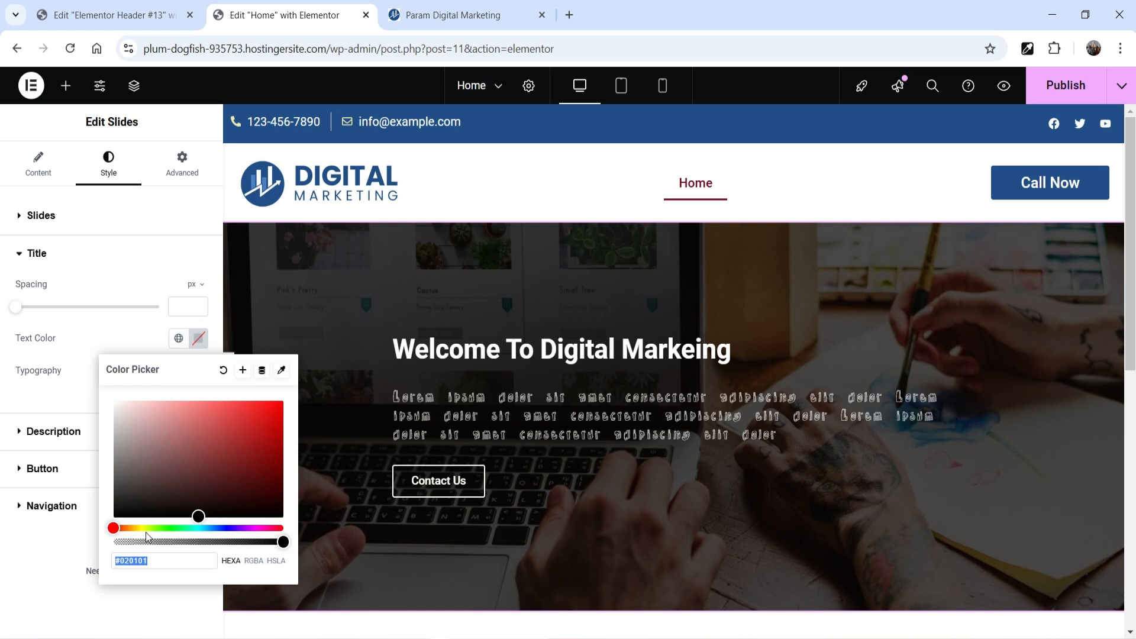
drag(147, 529, 143, 529)
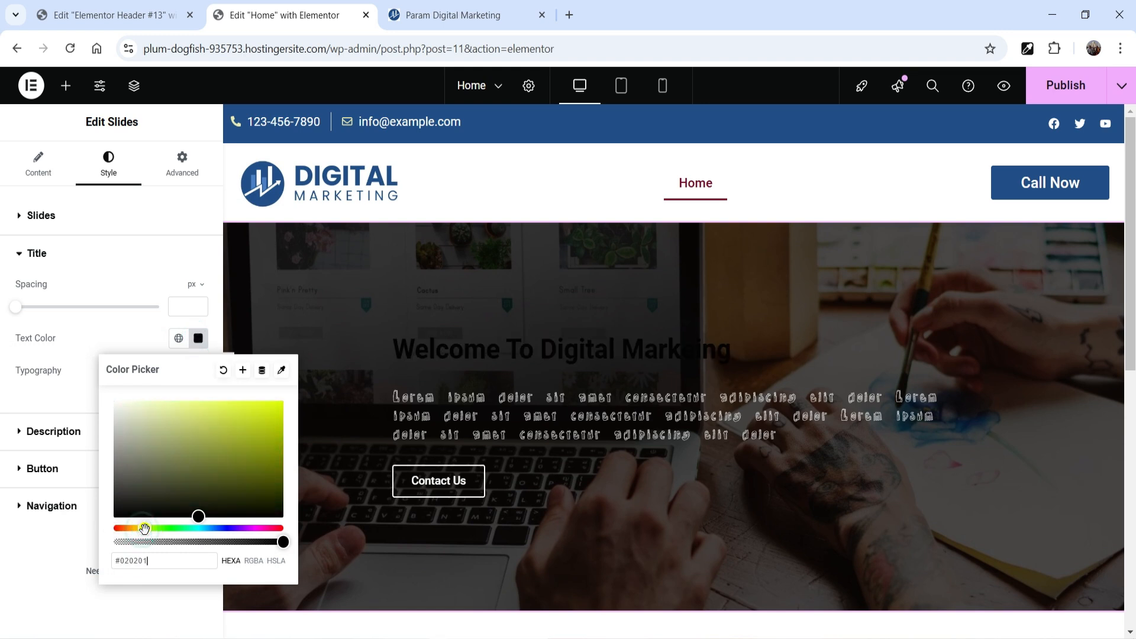
drag(218, 479, 275, 406)
click(121, 335)
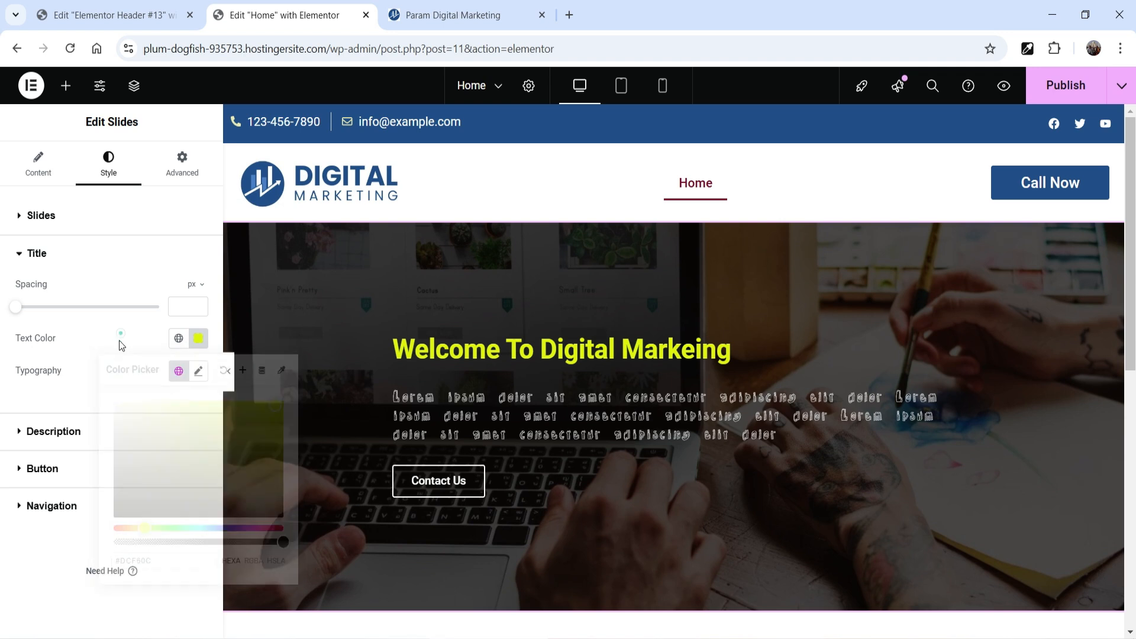
Step: Give the slide title custom typography, trying a 35 px font size before setting it to 60 px
click(199, 370)
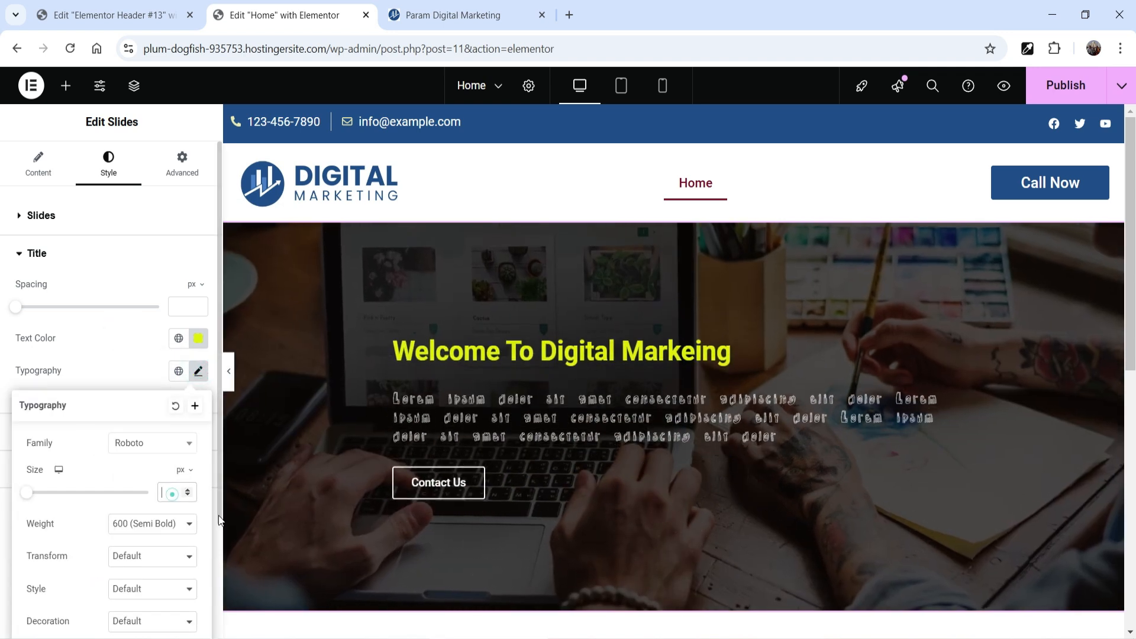
click(170, 491)
text(35)
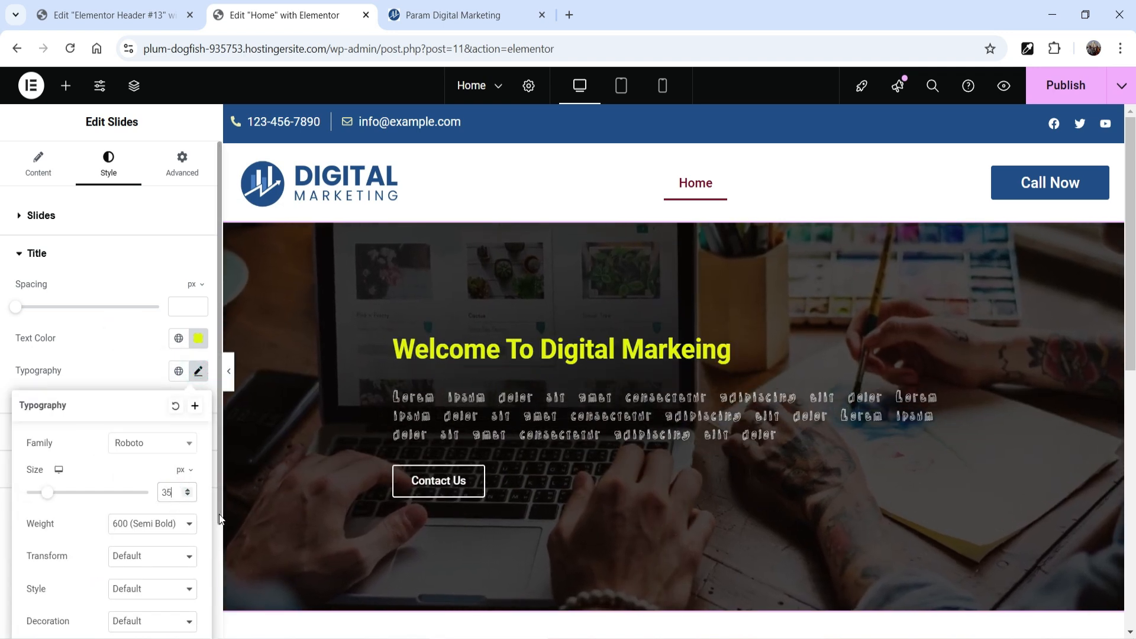
double_click(176, 493)
text(60)
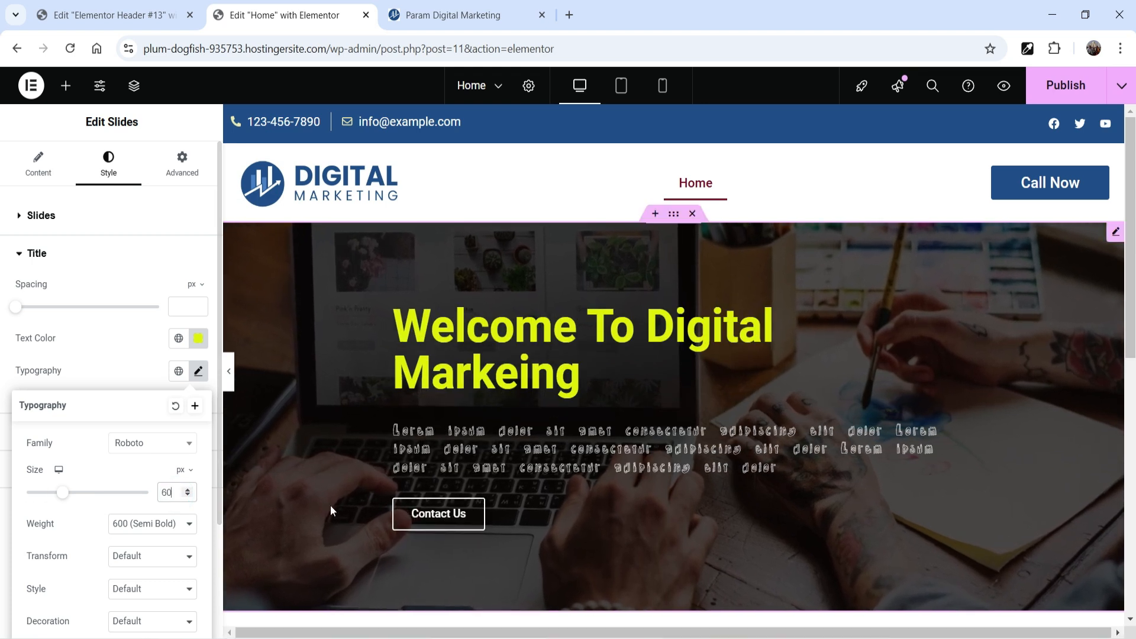
click(115, 363)
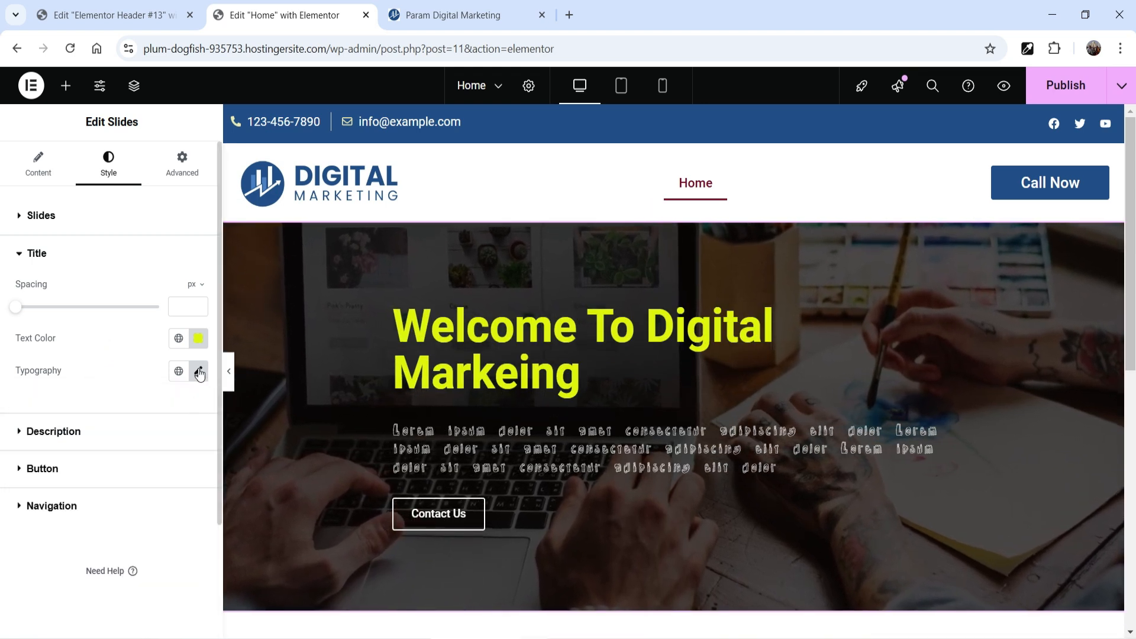
Step: Change the slide title's font family to Roboto Flex
click(199, 371)
click(170, 444)
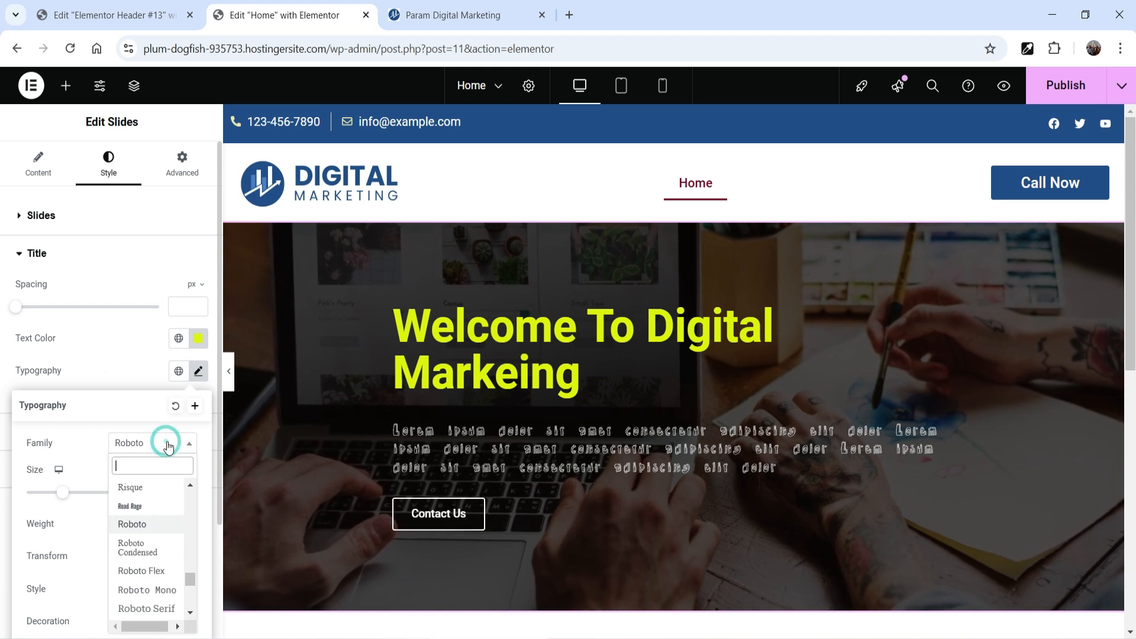
click(152, 571)
click(106, 343)
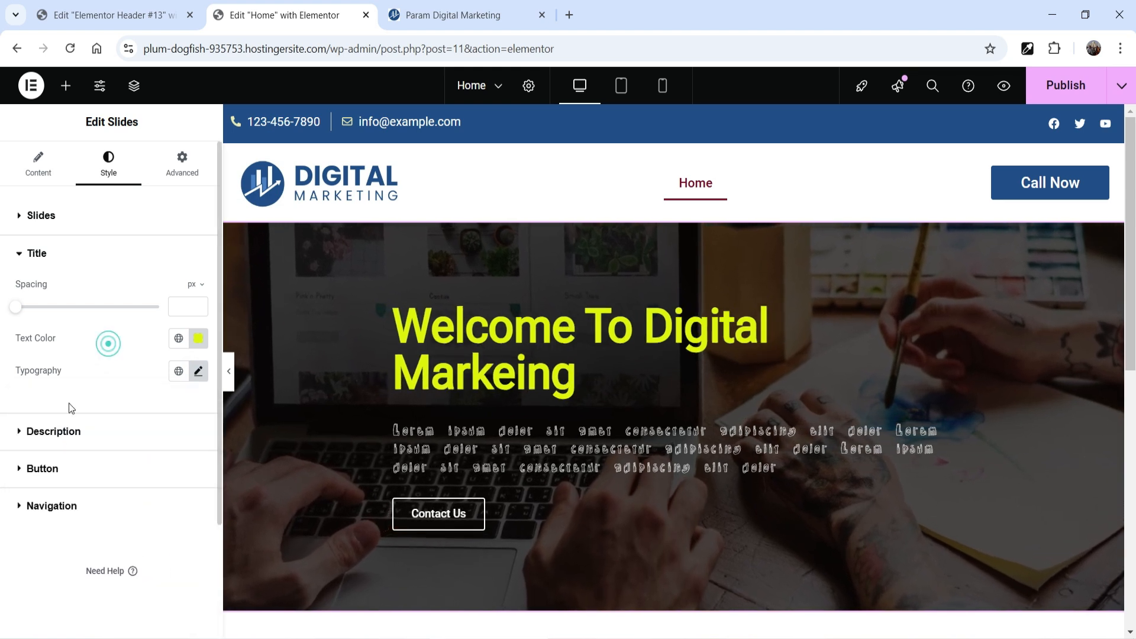
Step: Set the slide description's font family to Rokkitt and enlarge its text, trying 28 px before reducing the size
click(56, 434)
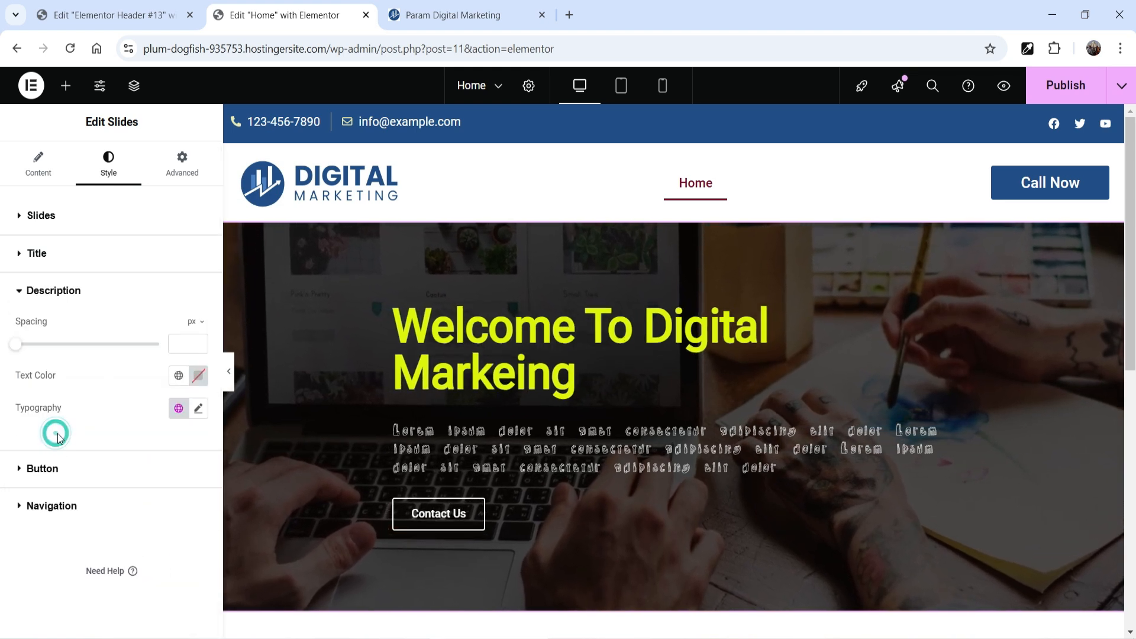
click(197, 410)
click(147, 480)
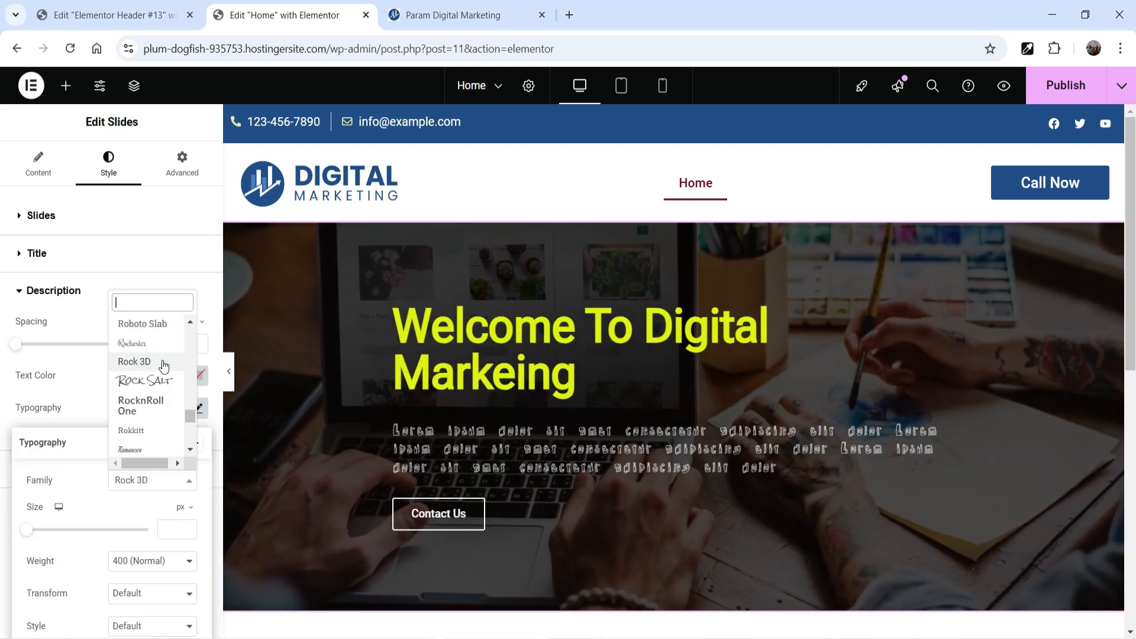
click(152, 434)
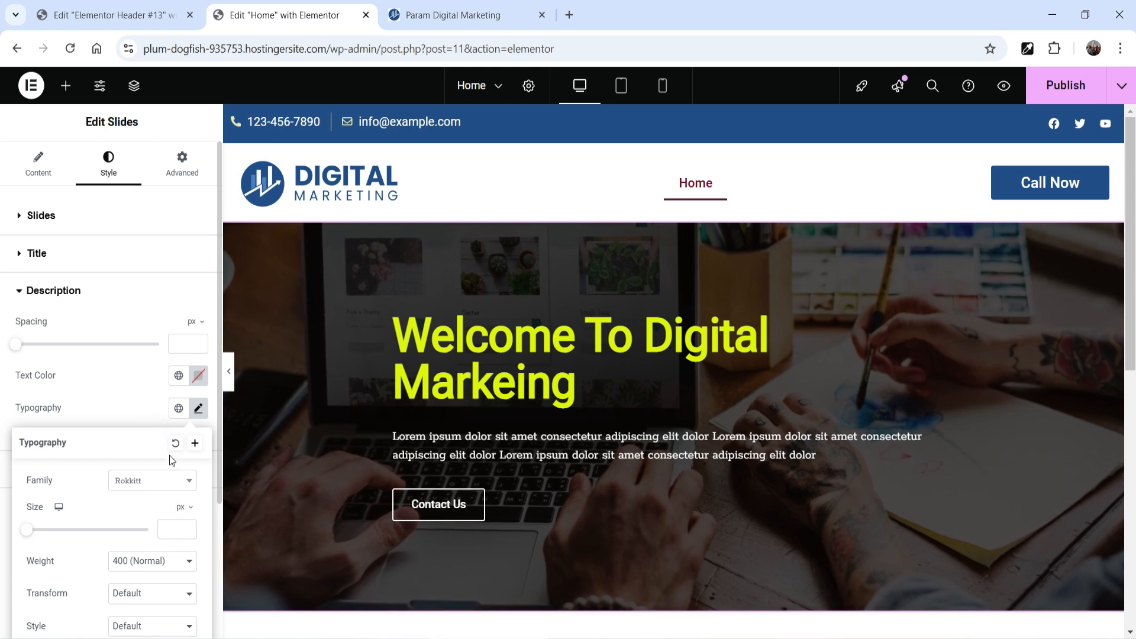
click(163, 534)
text(28)
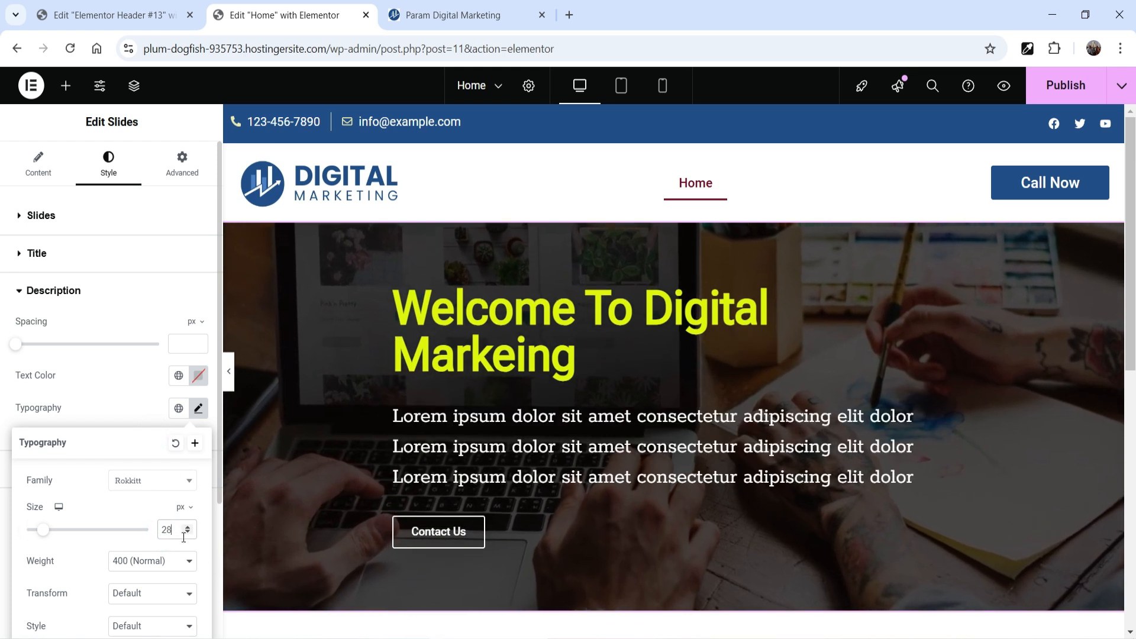
click(188, 533)
click(140, 392)
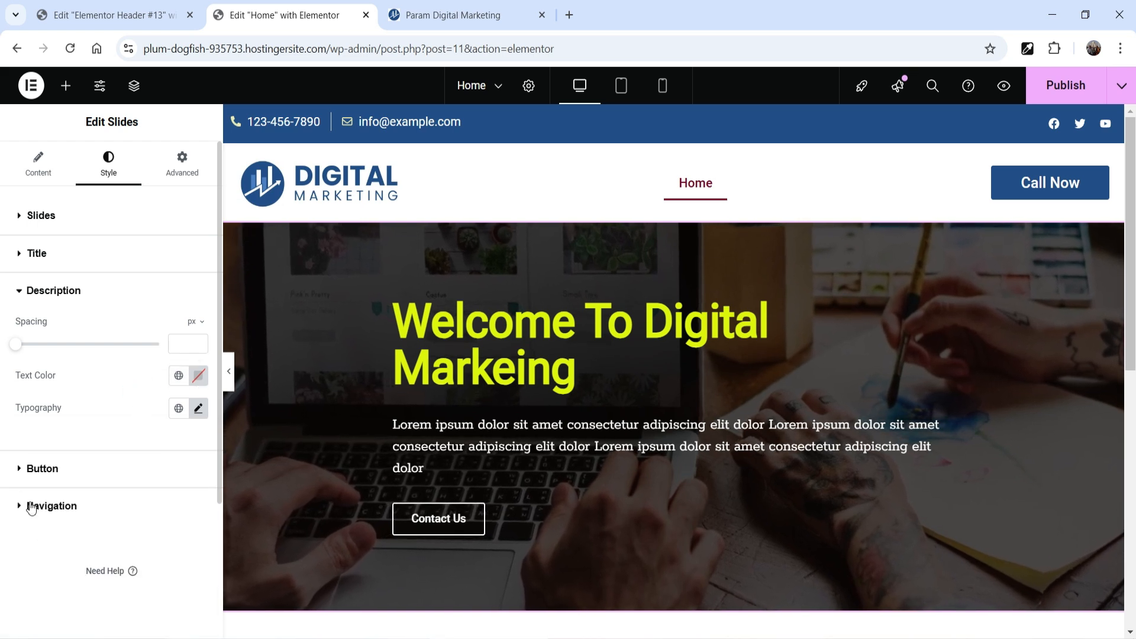
Step: Give the slide button the global blue color as background and the global White as text color
click(46, 467)
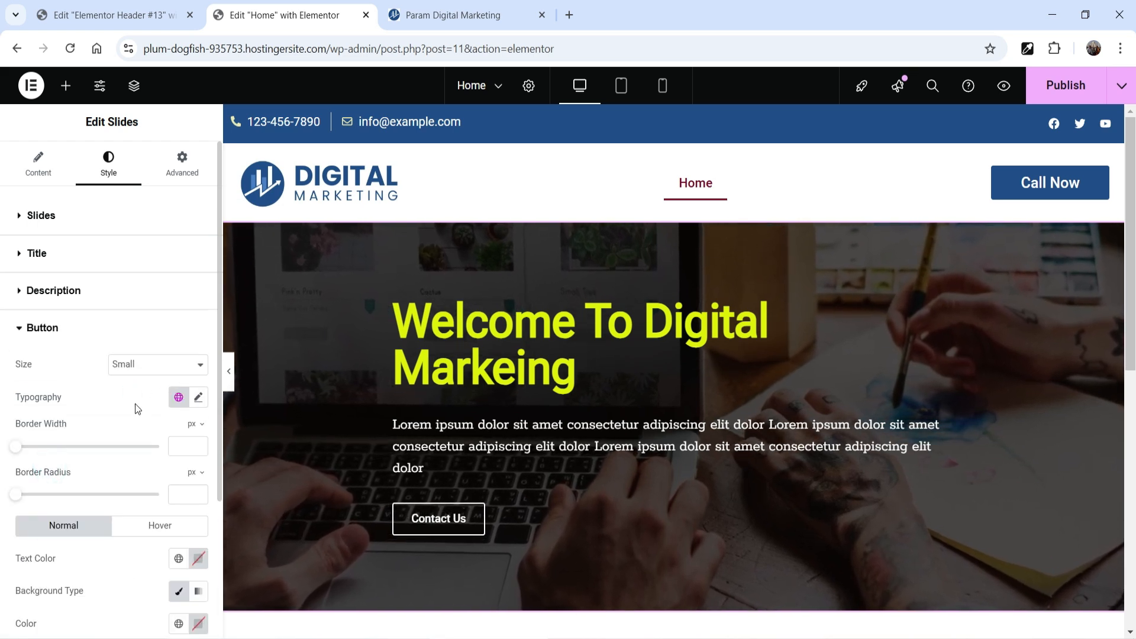
scroll(135, 404, down, 3)
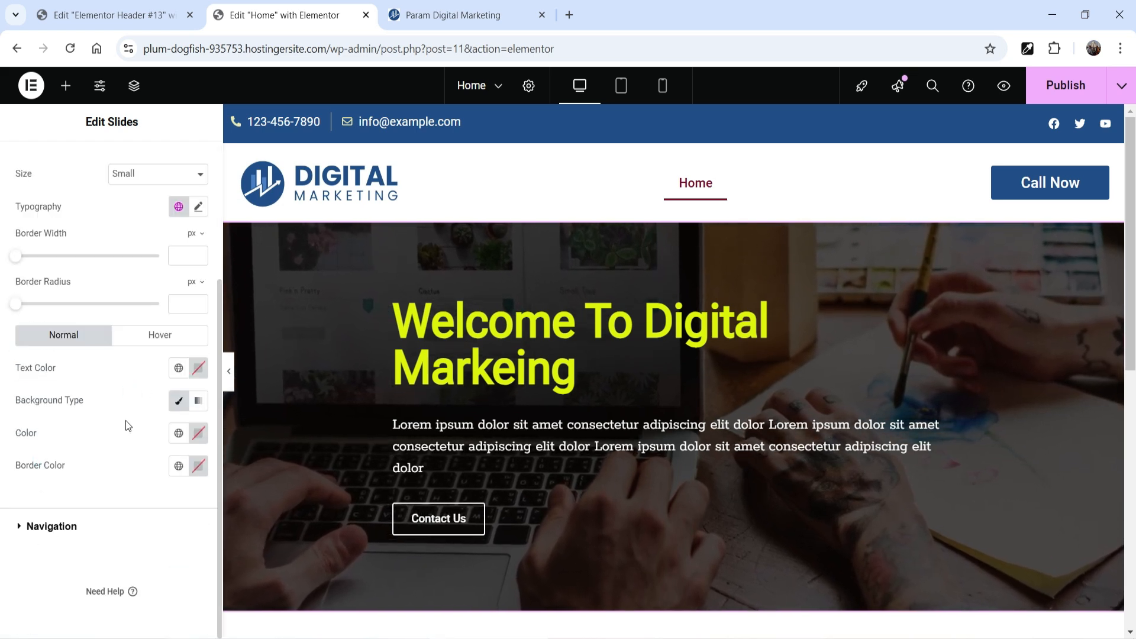
click(179, 438)
click(62, 402)
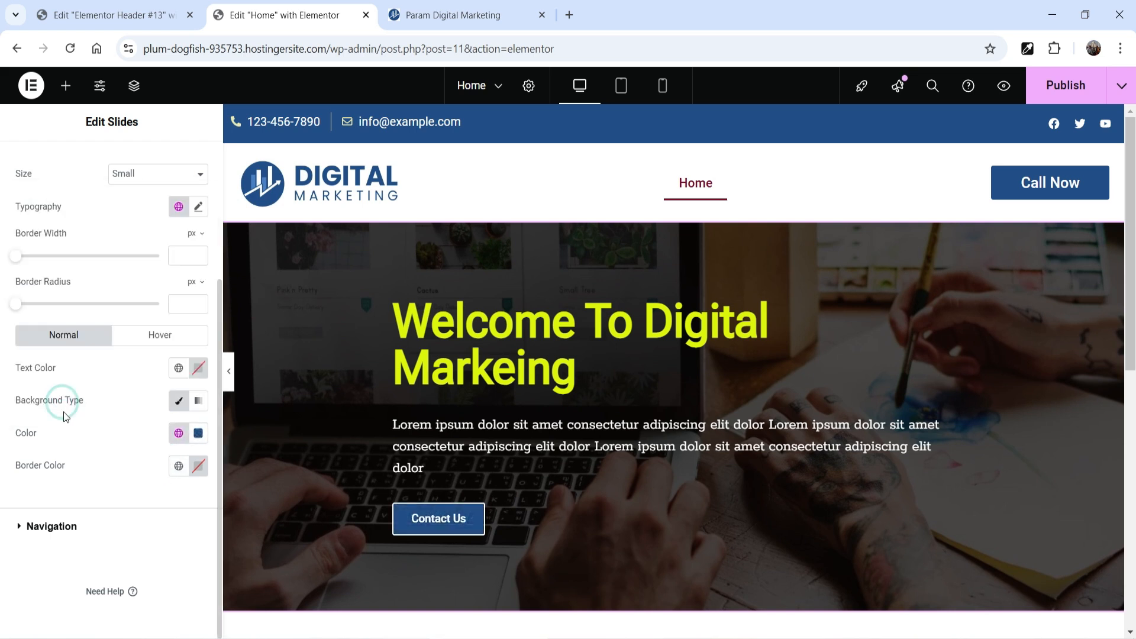
click(177, 370)
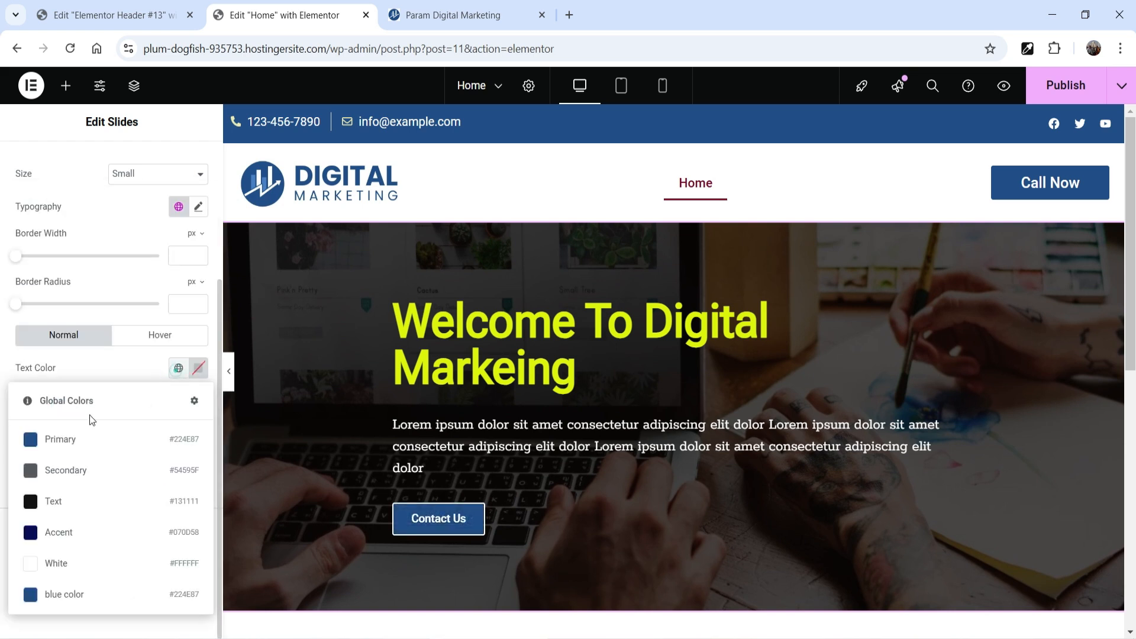
click(56, 563)
Step: Set the button's hover state to White text, the global Text color as background and a White border
click(159, 337)
click(178, 465)
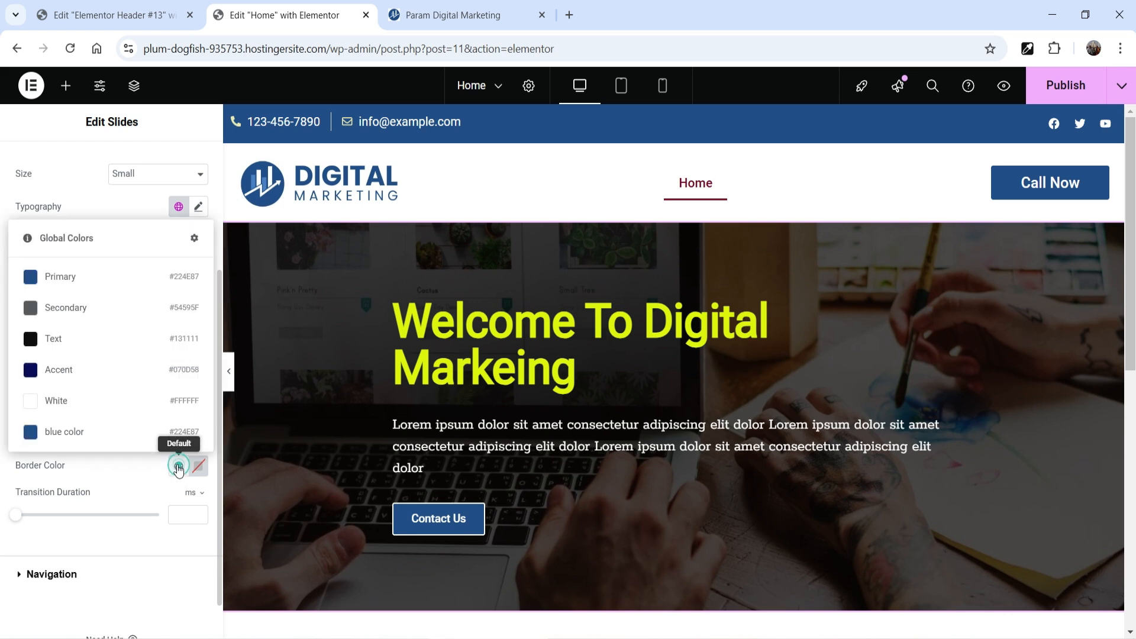
click(57, 345)
click(56, 339)
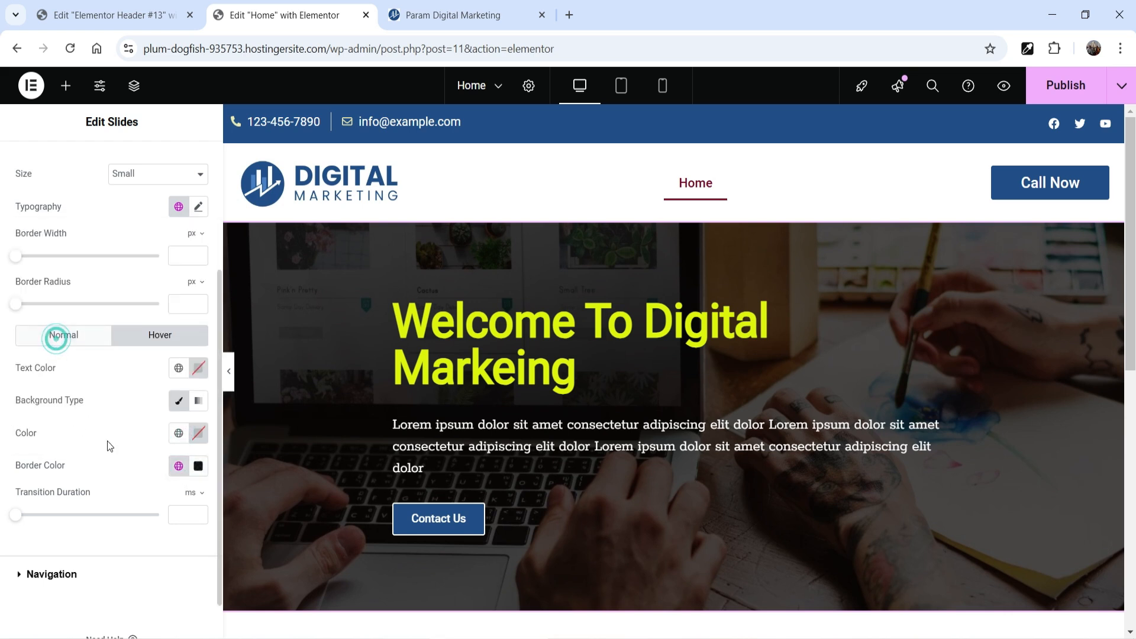
click(178, 434)
click(61, 311)
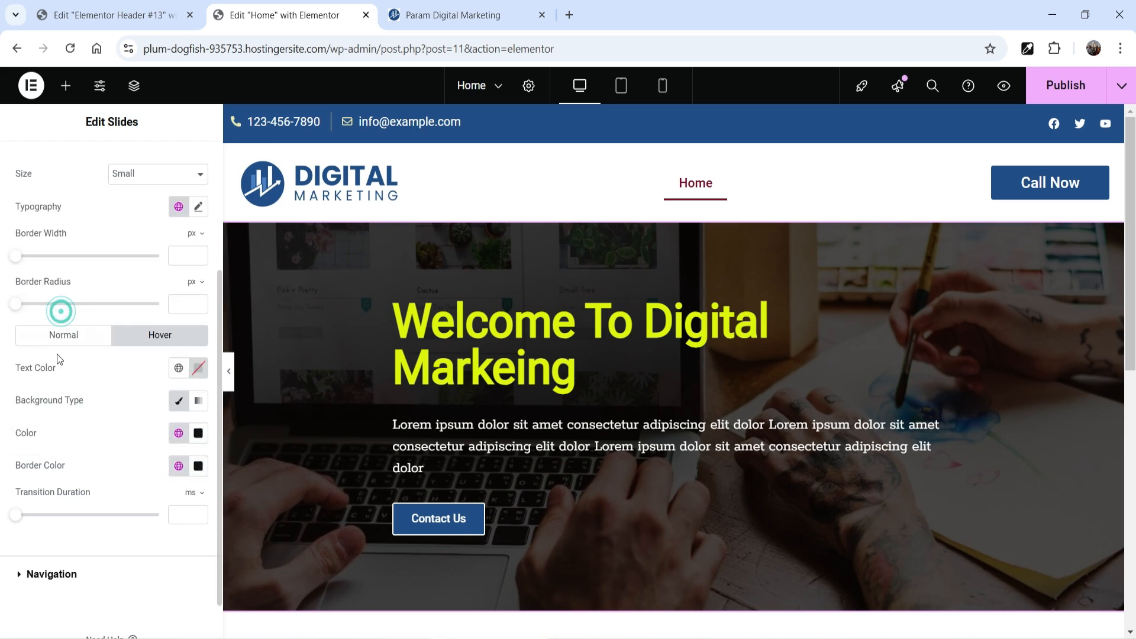
click(179, 368)
click(47, 564)
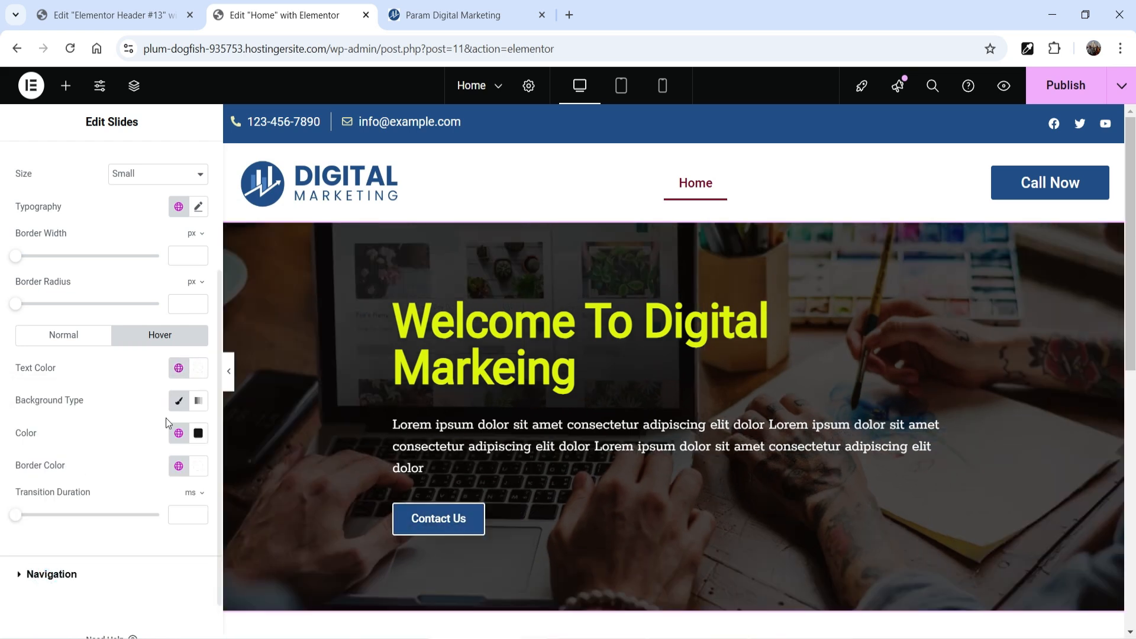
Step: Set the slide button's typography to size 25 px and weight 300 (Light)
click(199, 206)
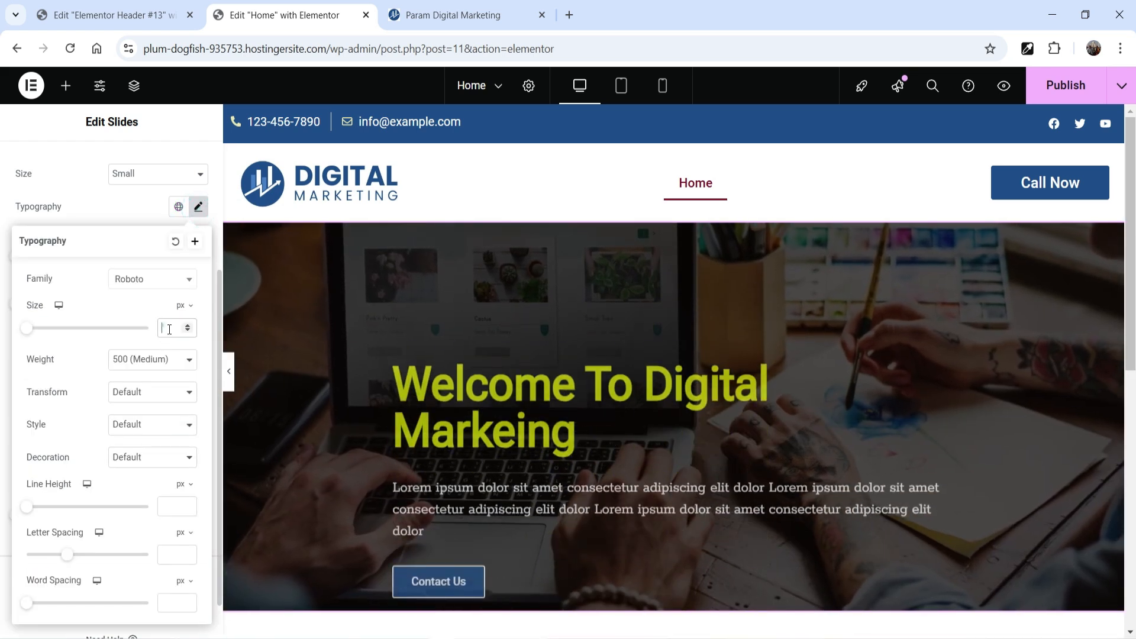
click(169, 327)
text(25)
click(152, 360)
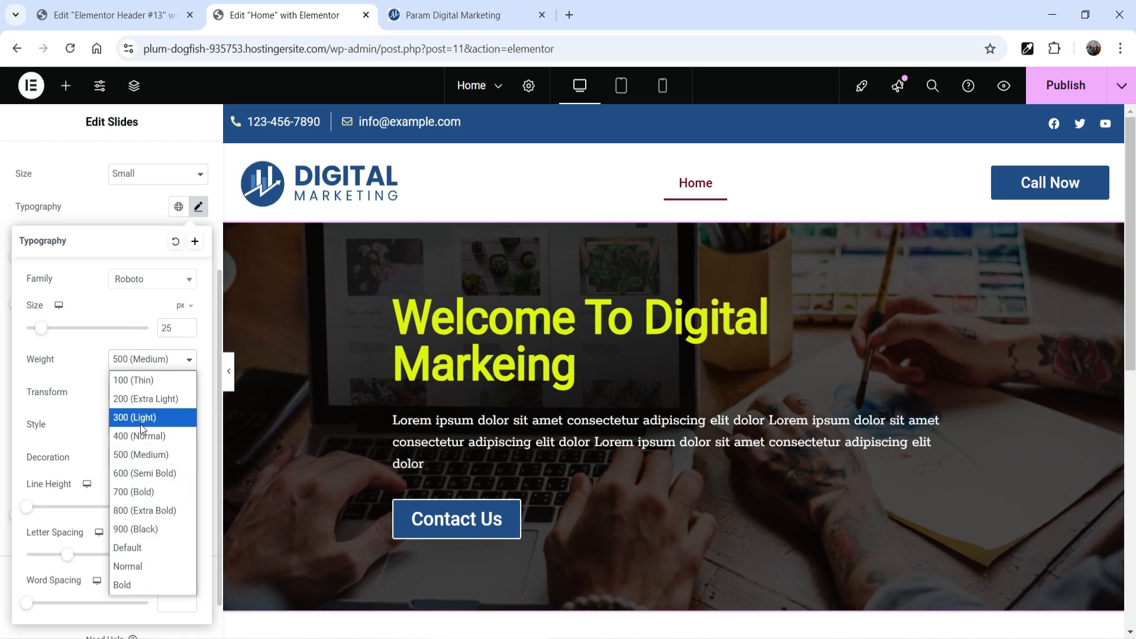
click(140, 414)
scroll(67, 436, down, 1)
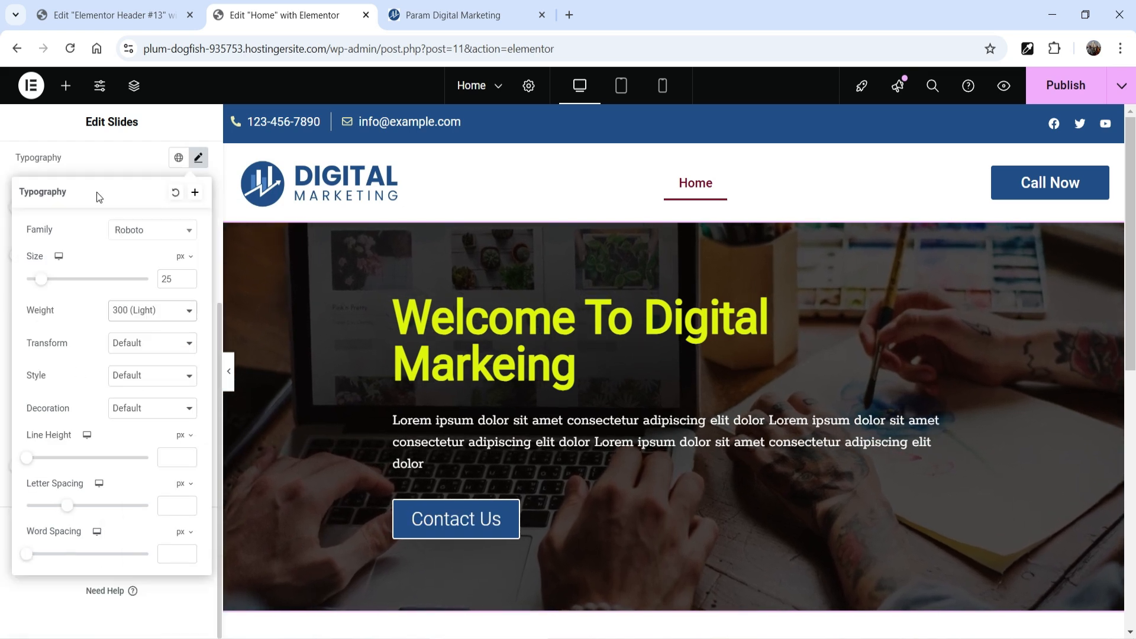
click(99, 162)
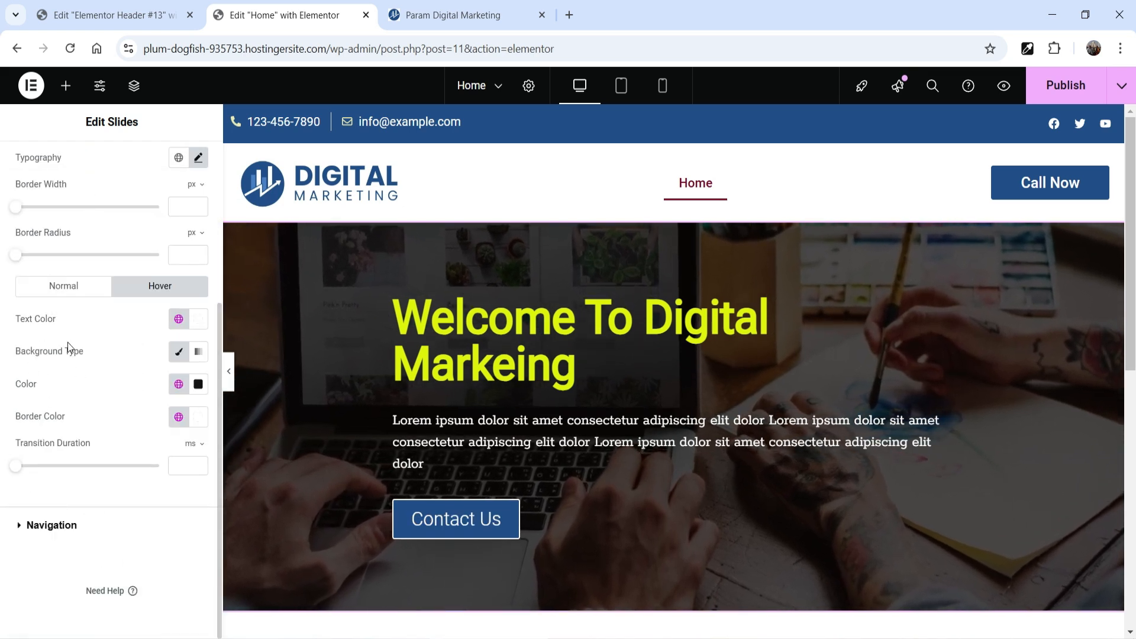
Step: Round the slide button's corners with a border radius of 20 px
drag(15, 255, 42, 256)
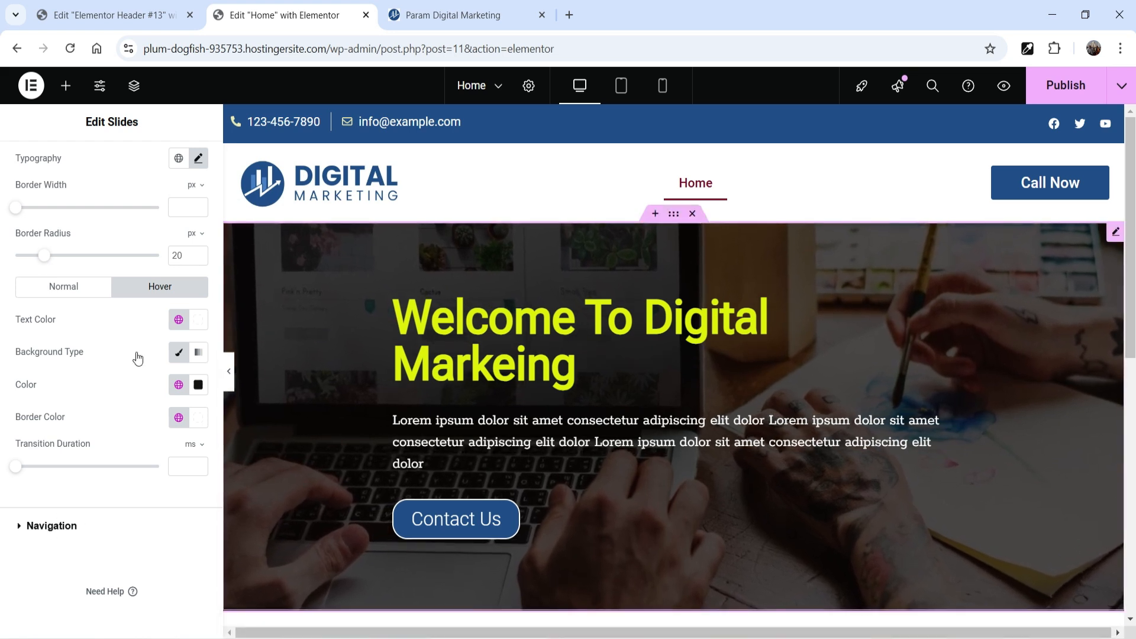
scroll(28, 273, up, 4)
scroll(36, 204, down, 1)
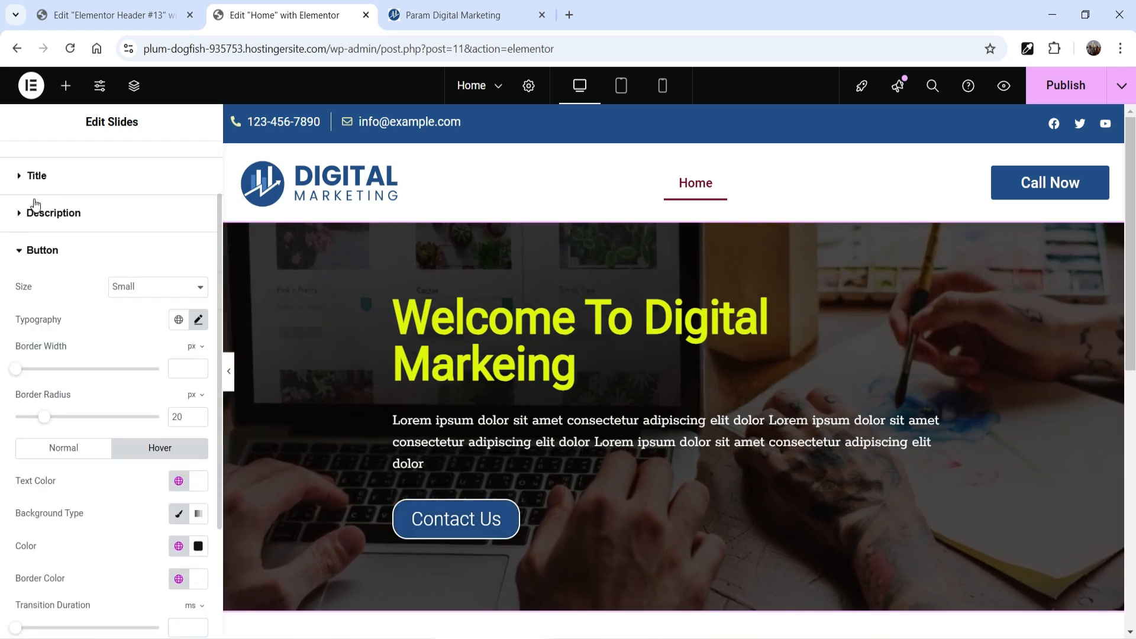
Step: Duplicate the slide and replace the copy's background image with banner-2.jpg from the media library
scroll(36, 204, up, 2)
click(38, 172)
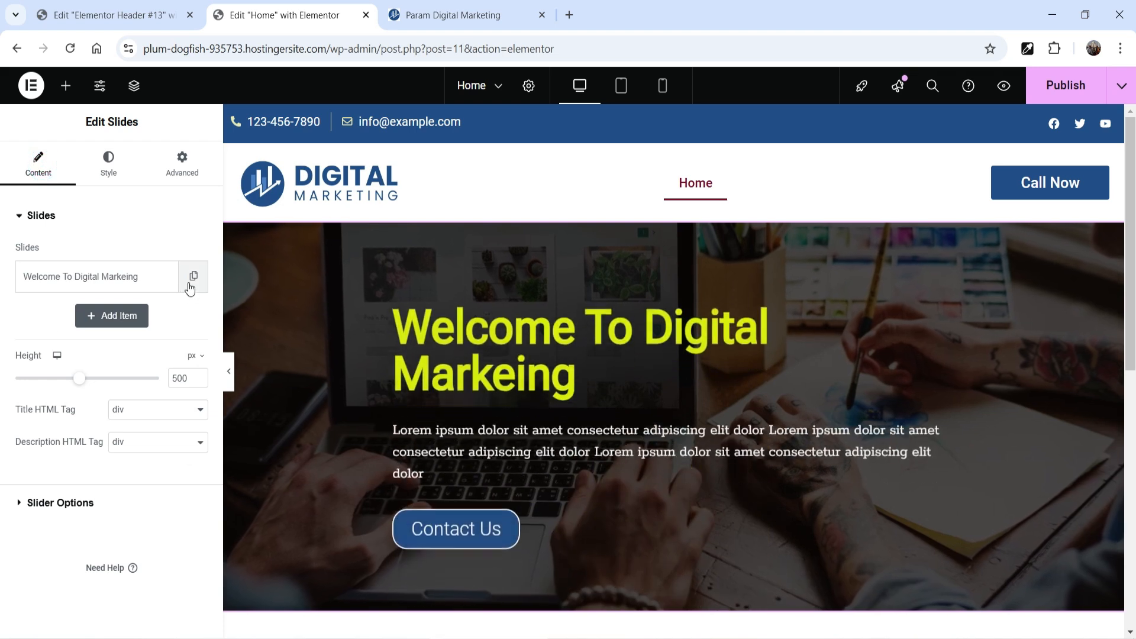
click(194, 278)
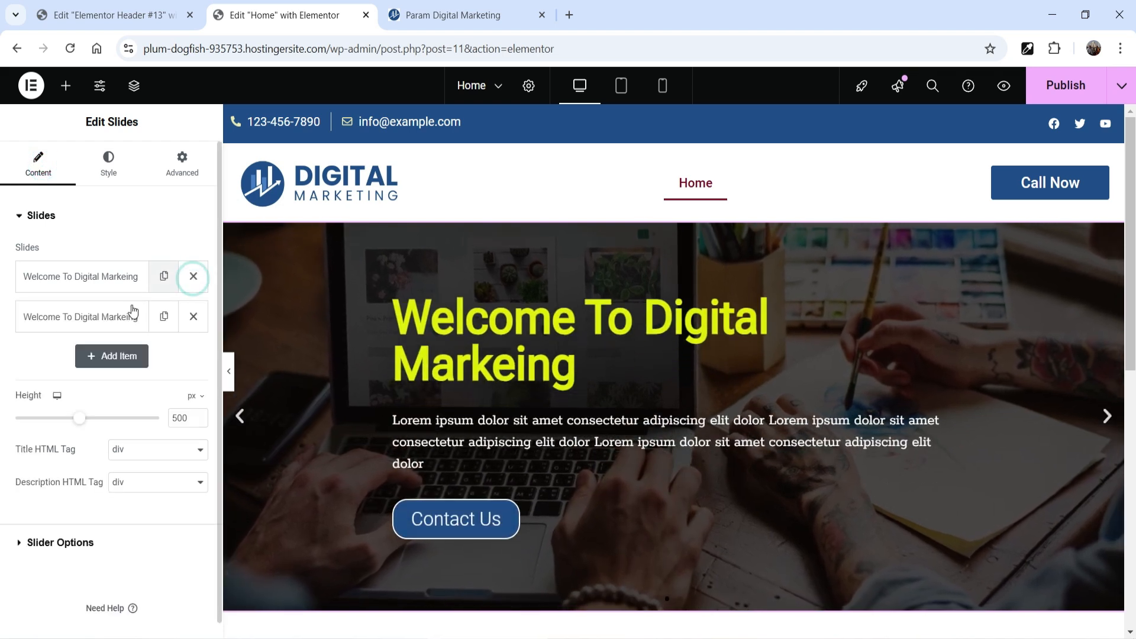
click(89, 320)
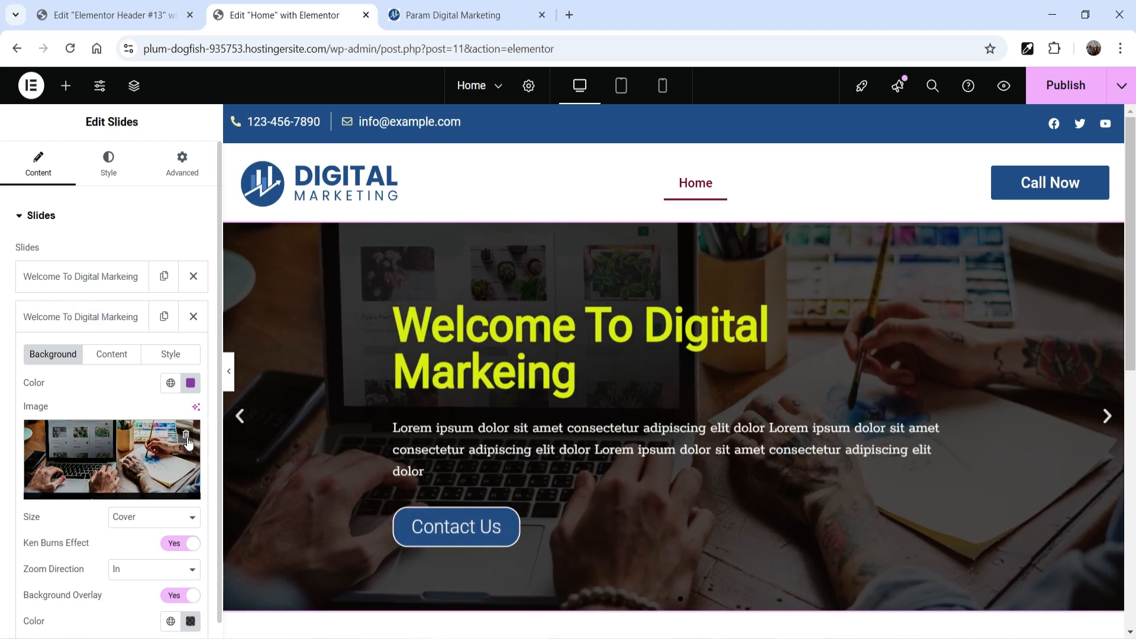
click(186, 439)
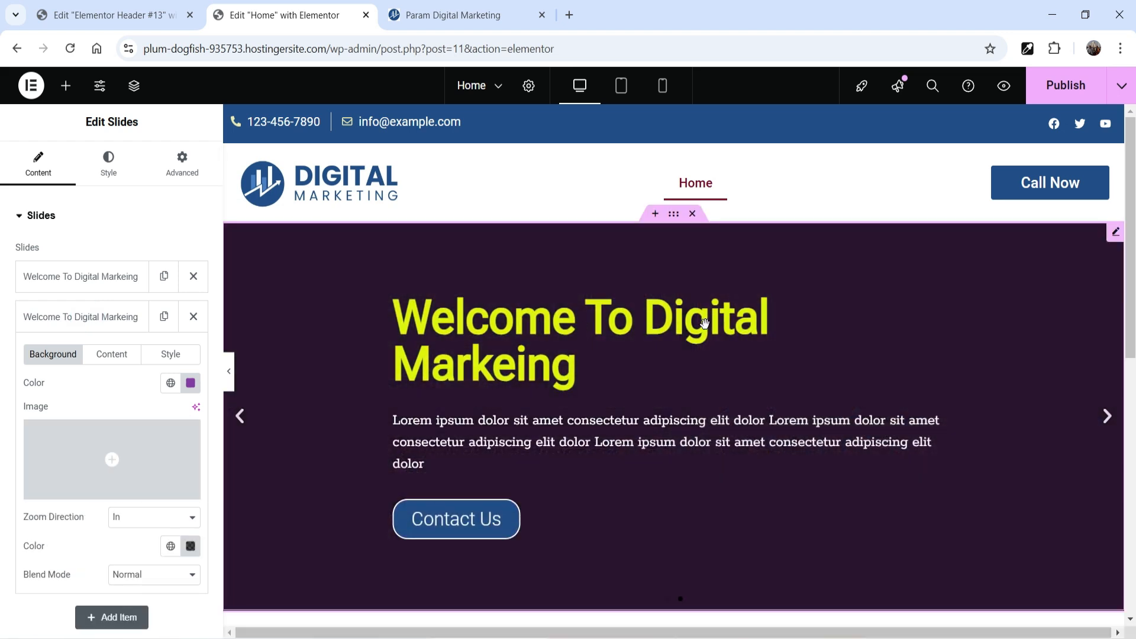
click(113, 459)
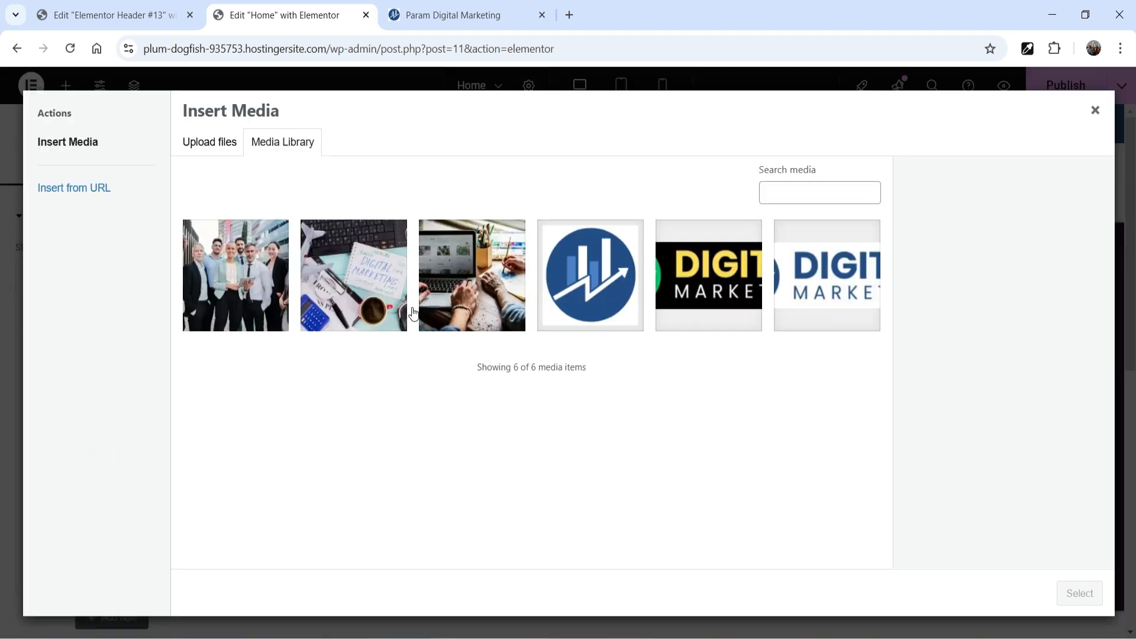
click(382, 288)
click(1078, 596)
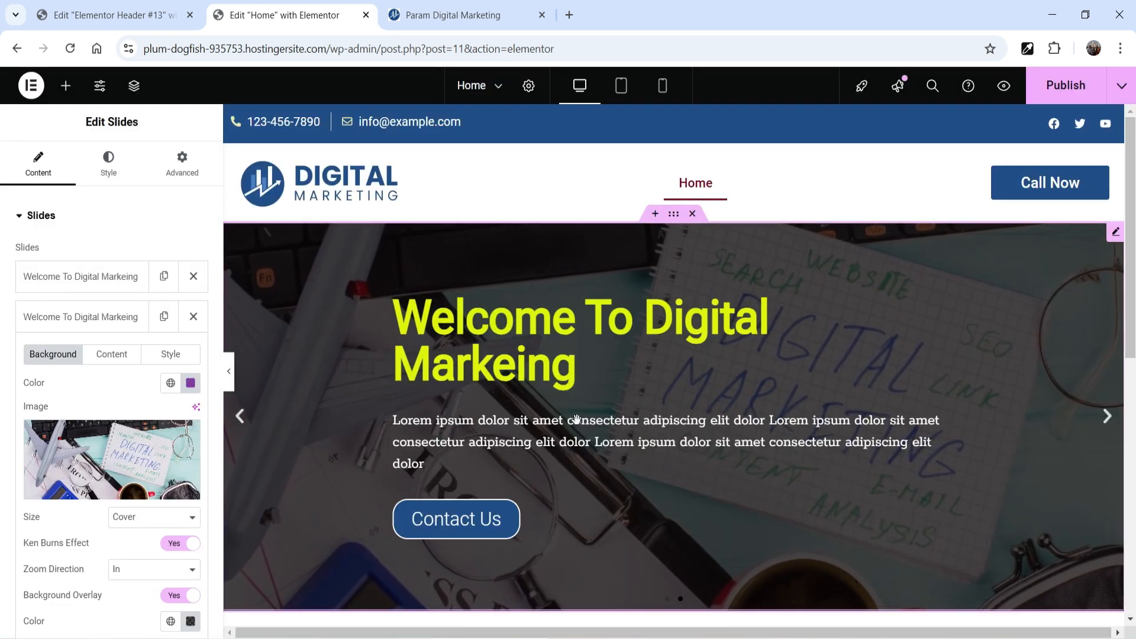
click(112, 355)
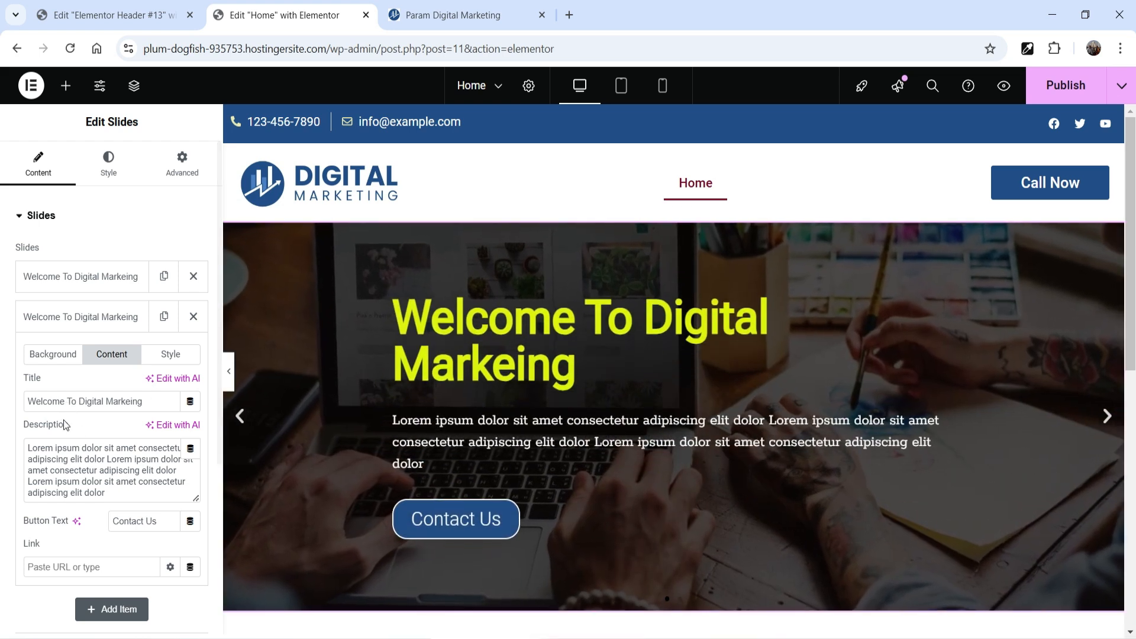
mouse_move(106, 318)
mouse_down()
mouse_move(165, 330)
mouse_move(101, 333)
mouse_up()
click(98, 319)
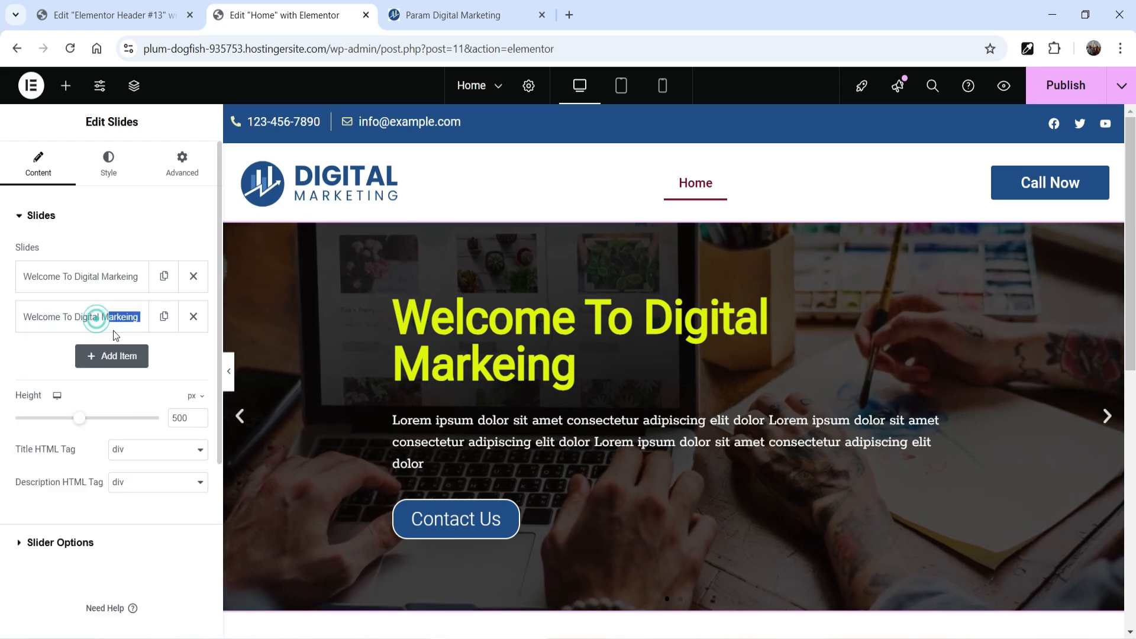
Step: Duplicate the second slide and set the new slide's background image to banner-3.jpg from the media library
click(164, 316)
click(52, 356)
click(88, 484)
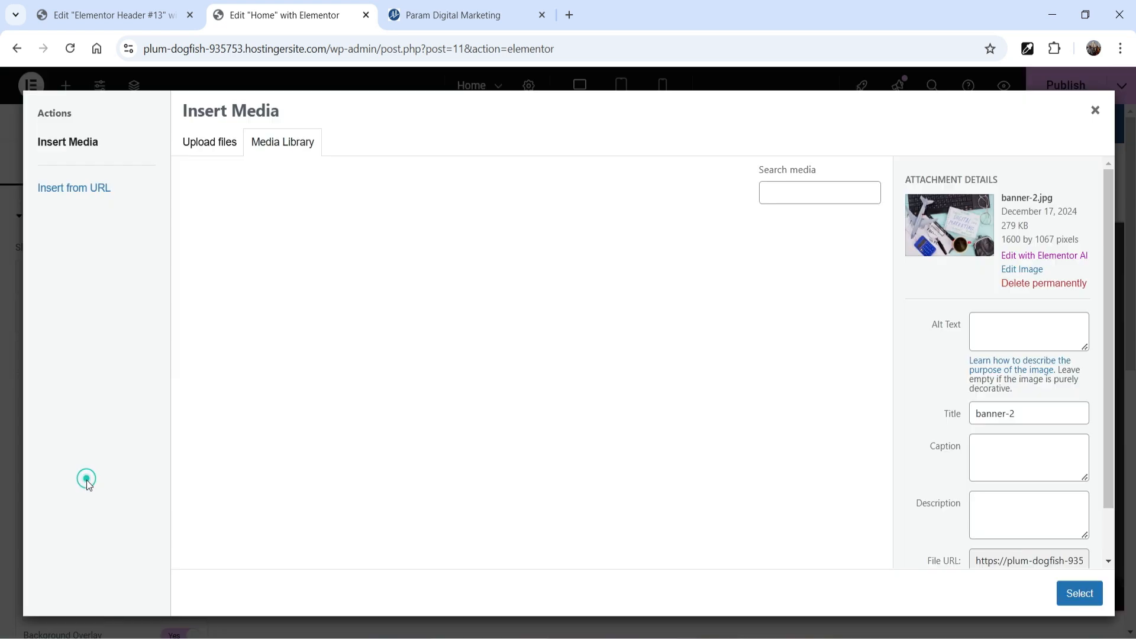
click(224, 259)
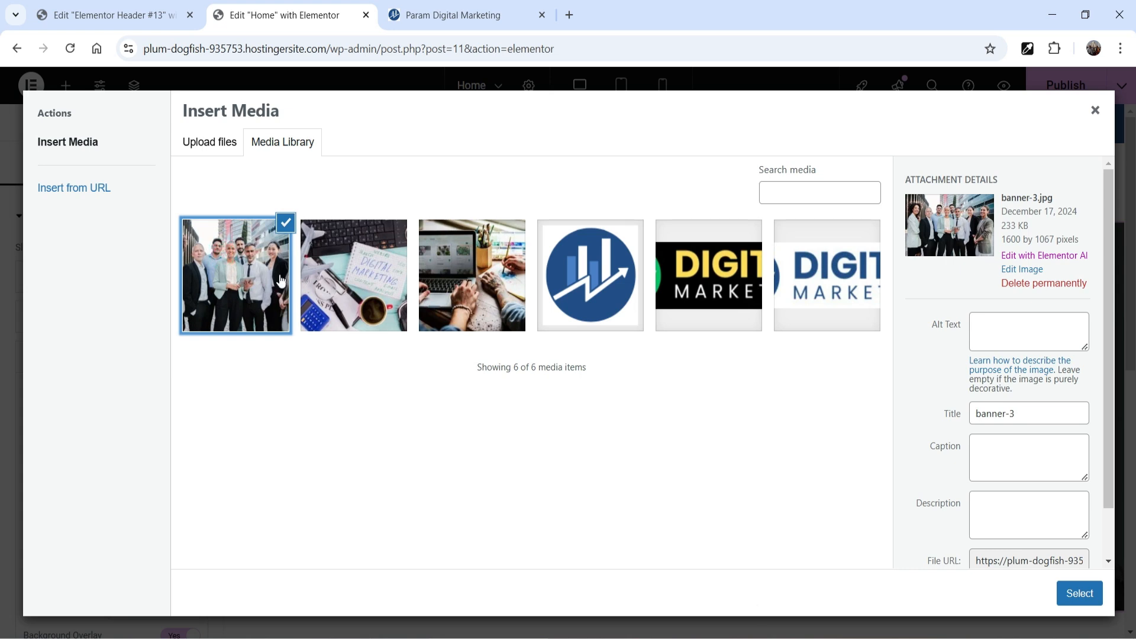
click(1082, 595)
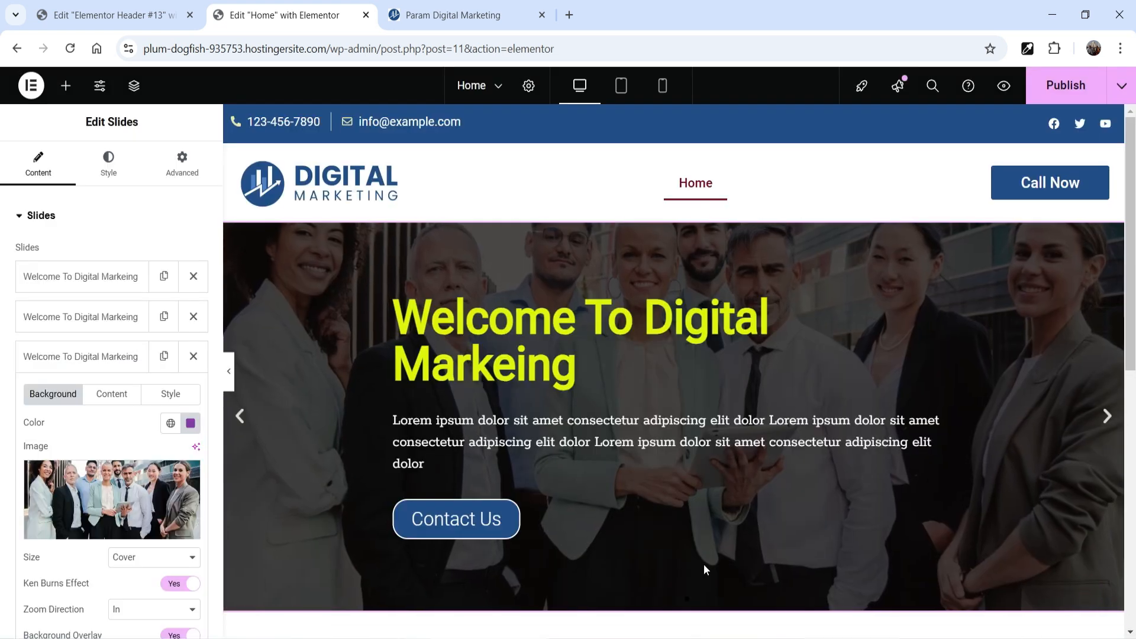
Step: Set the banner slides' height to 550 px
click(75, 361)
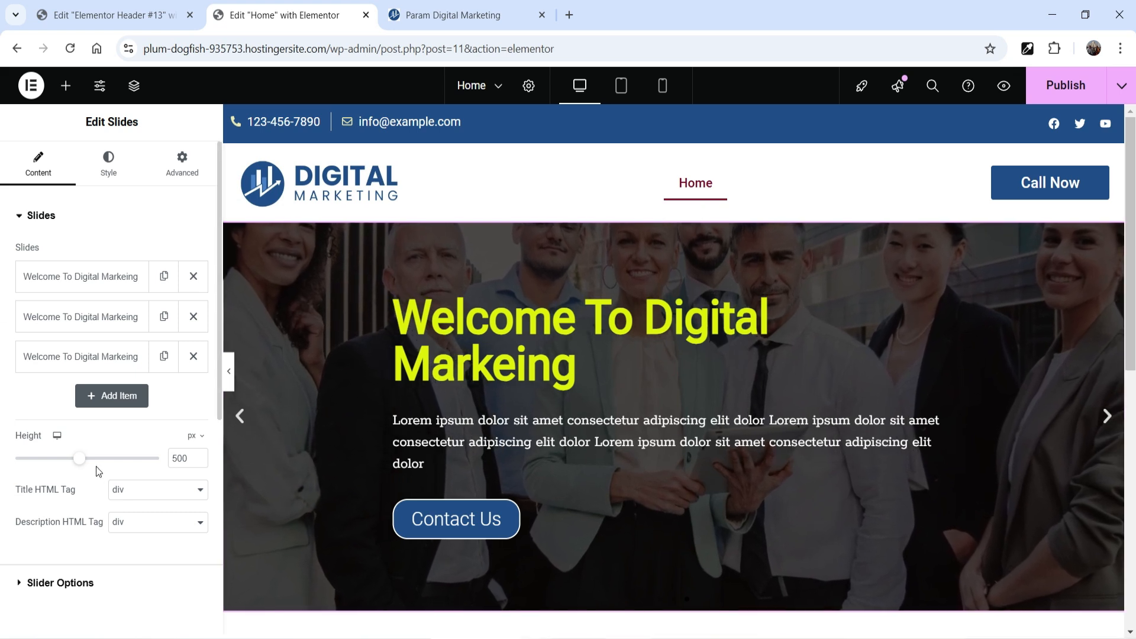
double_click(179, 458)
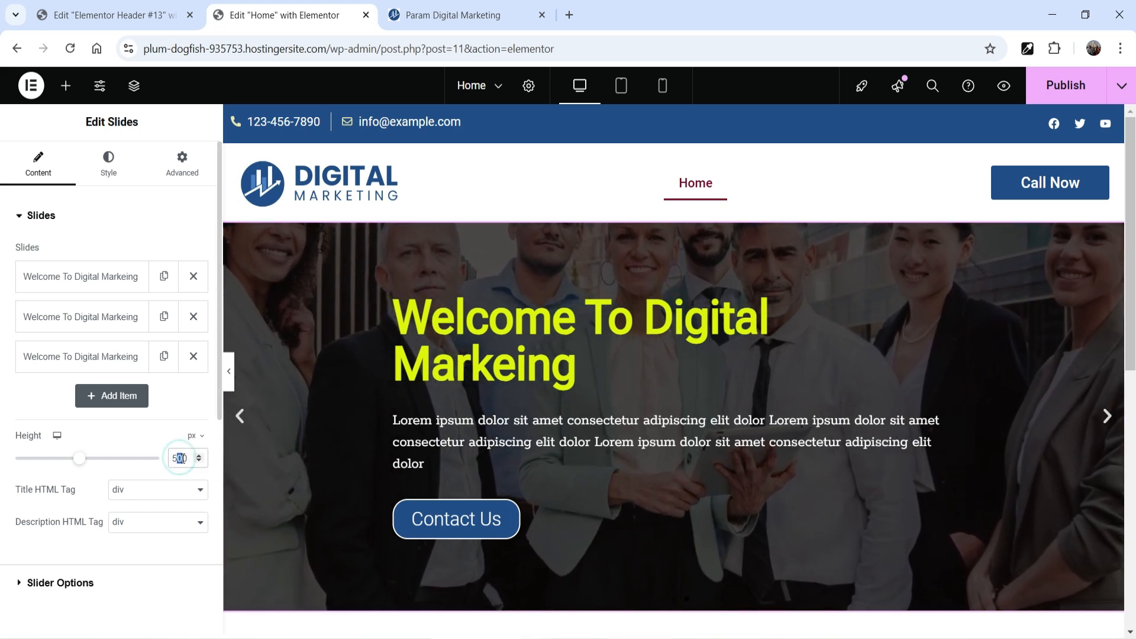
text(5)
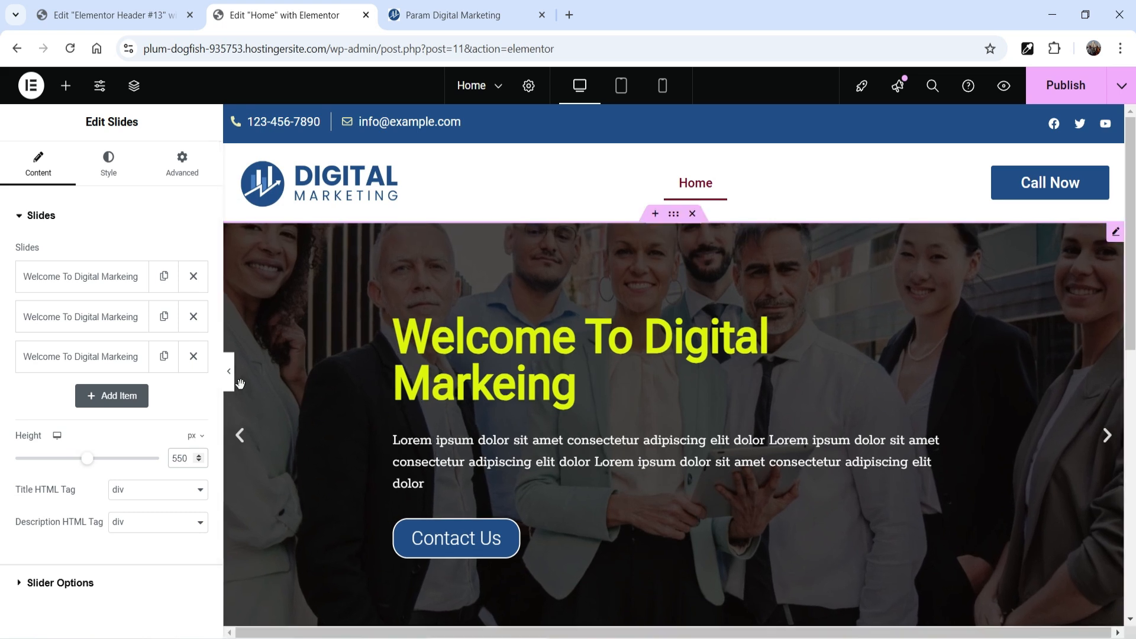
Step: Preview the banner at full width without the editing panel and cycle through its three slides
click(229, 373)
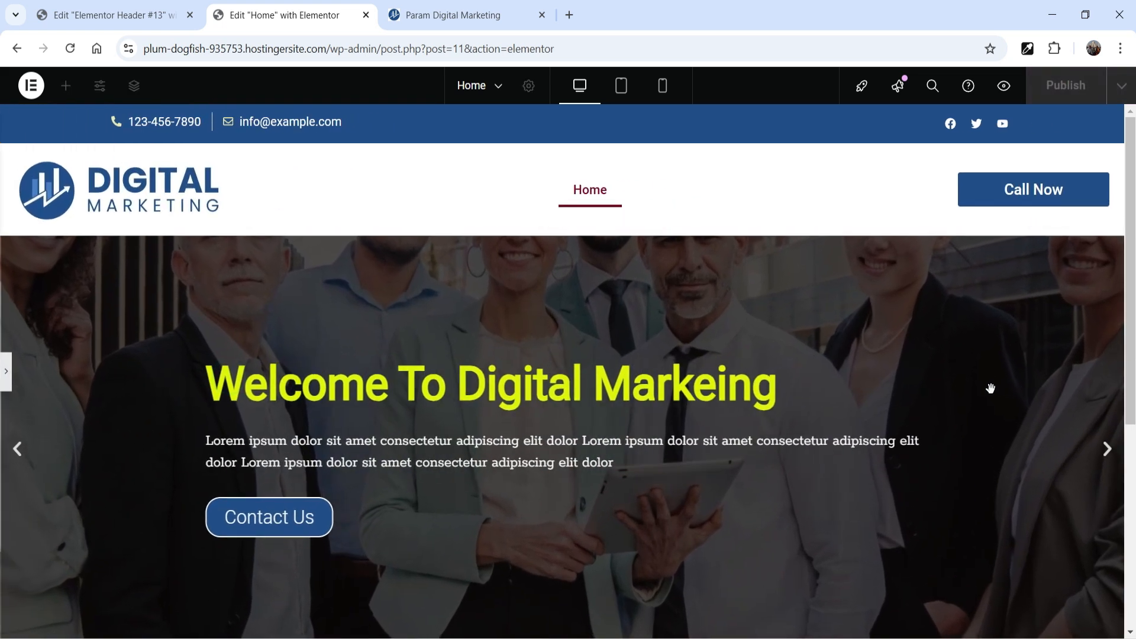
scroll(989, 387, down, 1)
scroll(991, 388, up, 1)
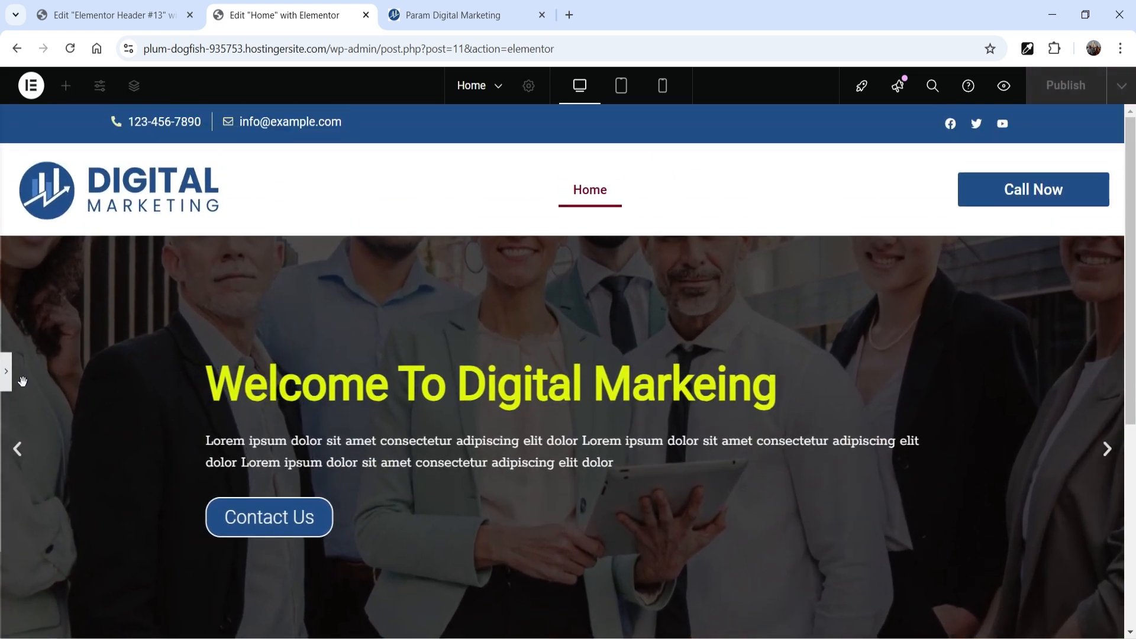
click(1109, 450)
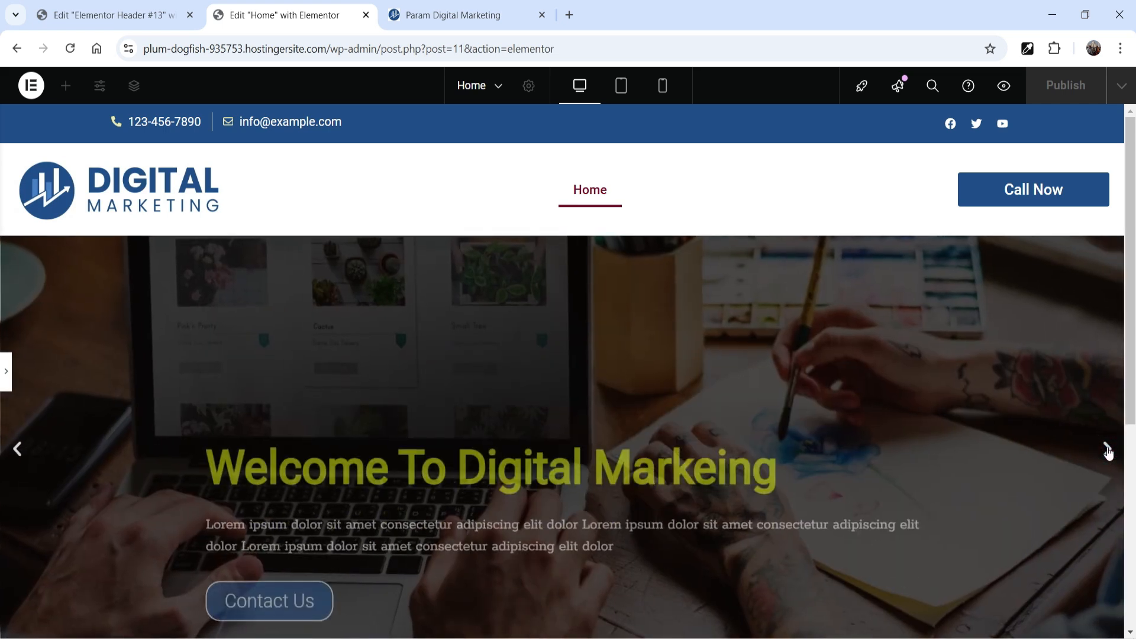
click(1109, 450)
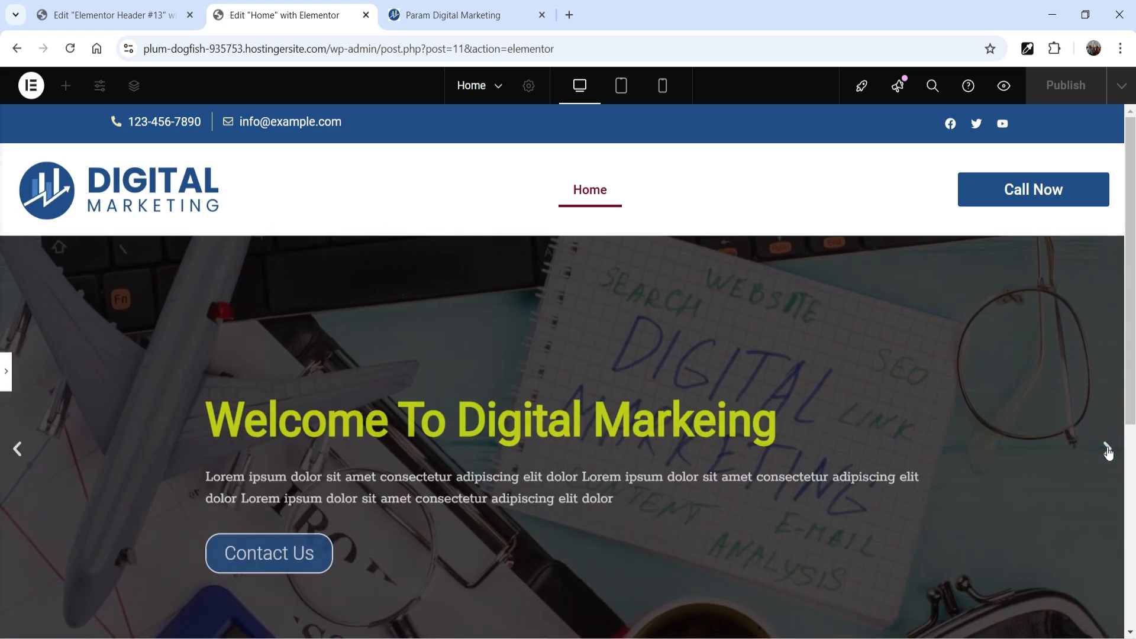
click(1109, 450)
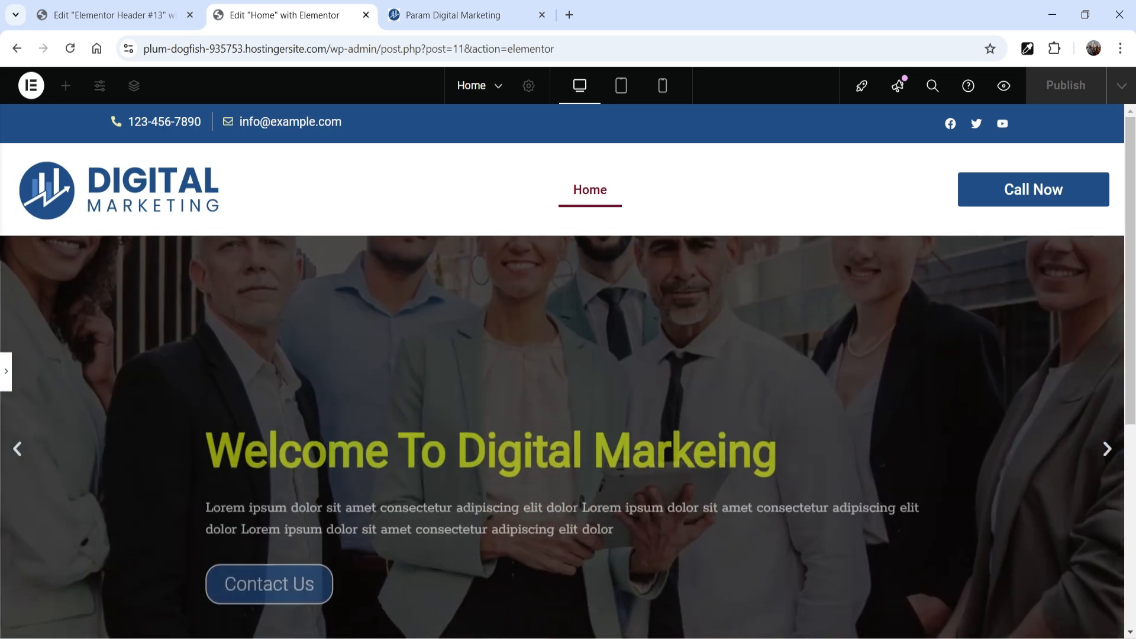
click(6, 371)
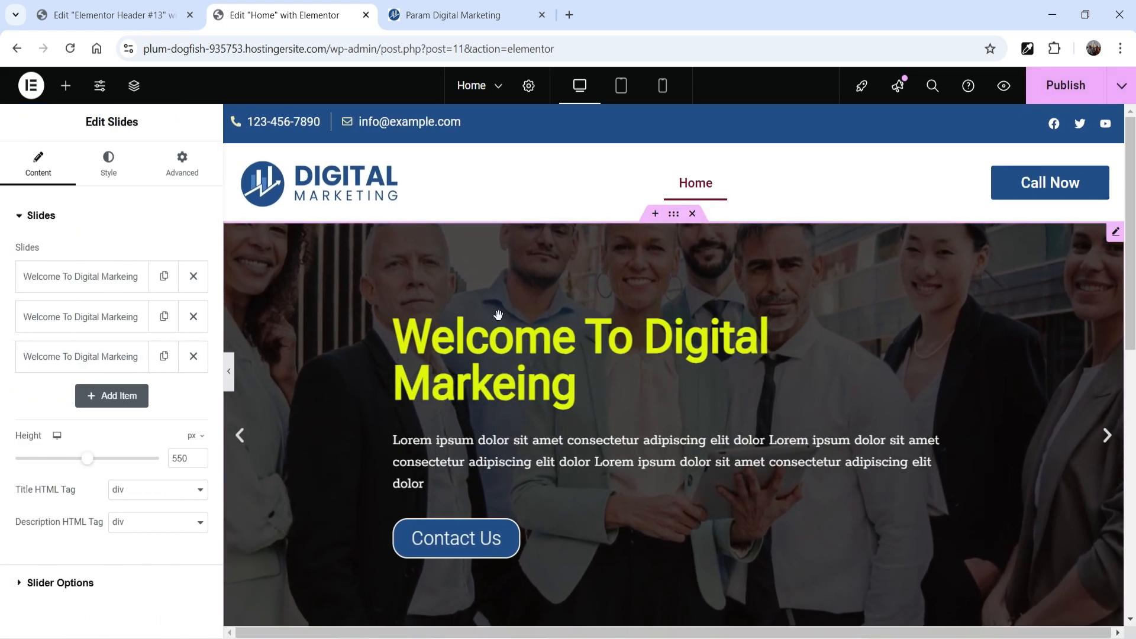
Step: Open the banner's Slider Options and review the navigation, autoplay and transition settings
scroll(98, 320, down, 1)
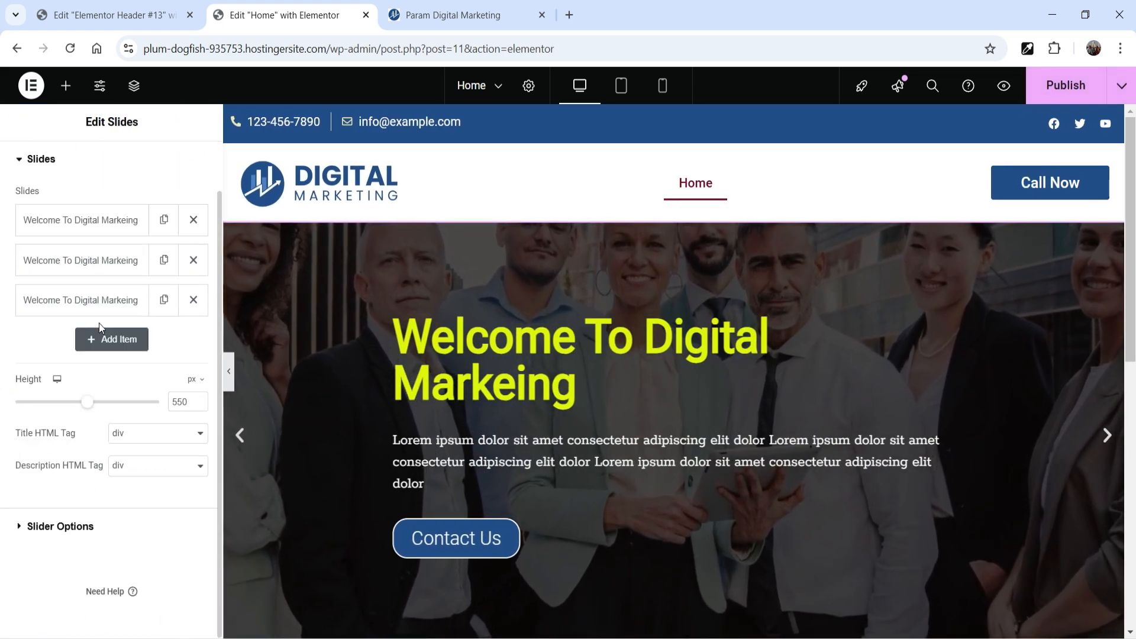
click(63, 530)
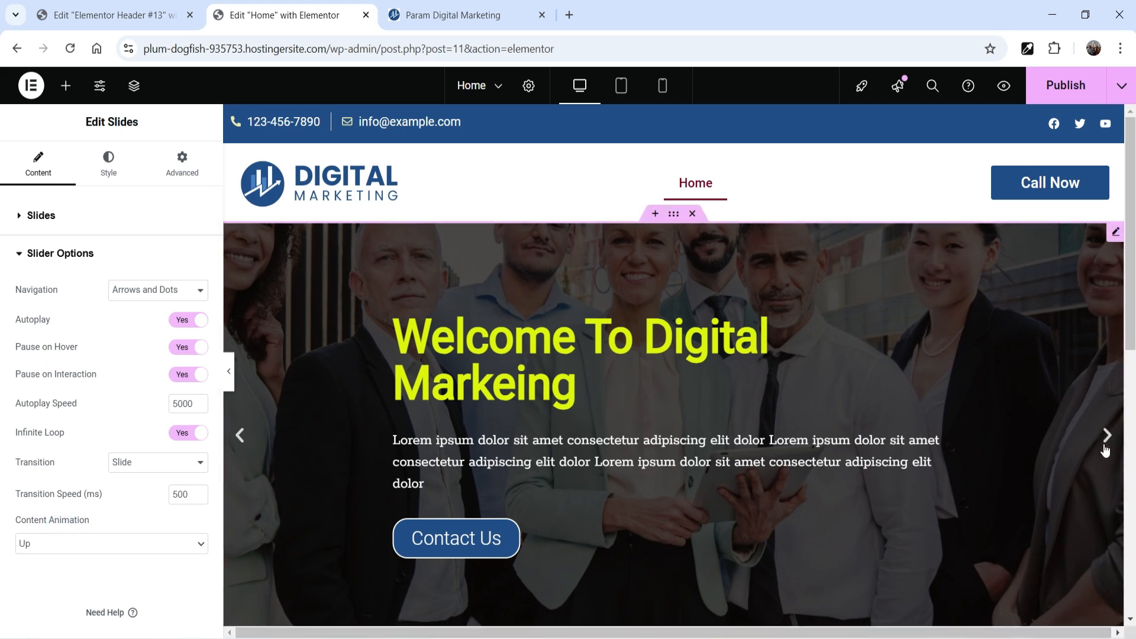
scroll(947, 388, down, 1)
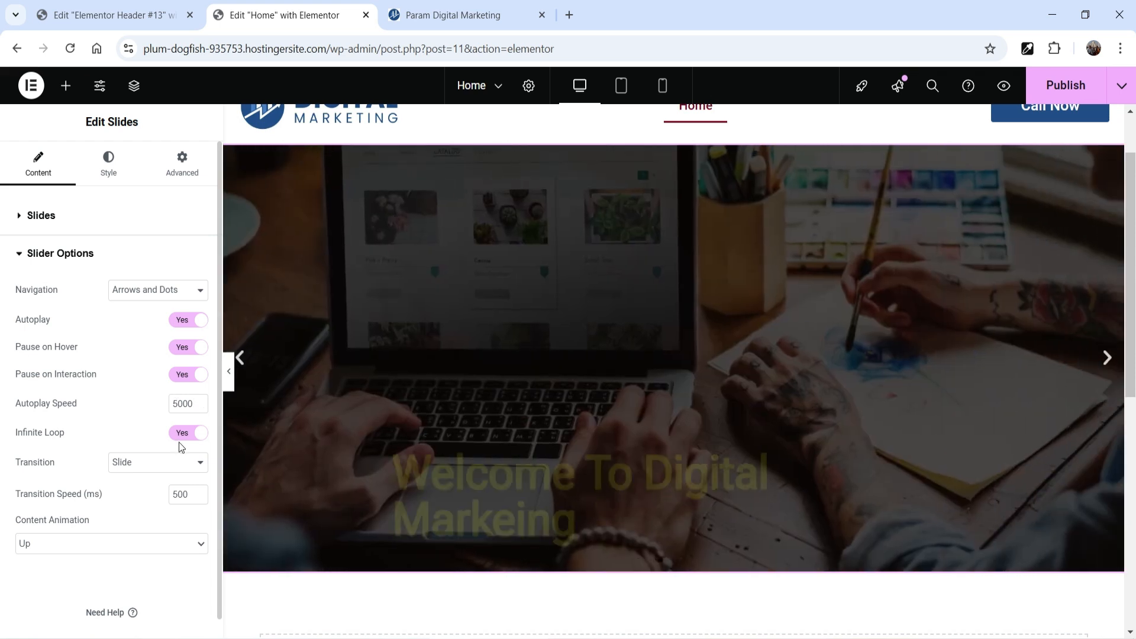
scroll(26, 445, down, 1)
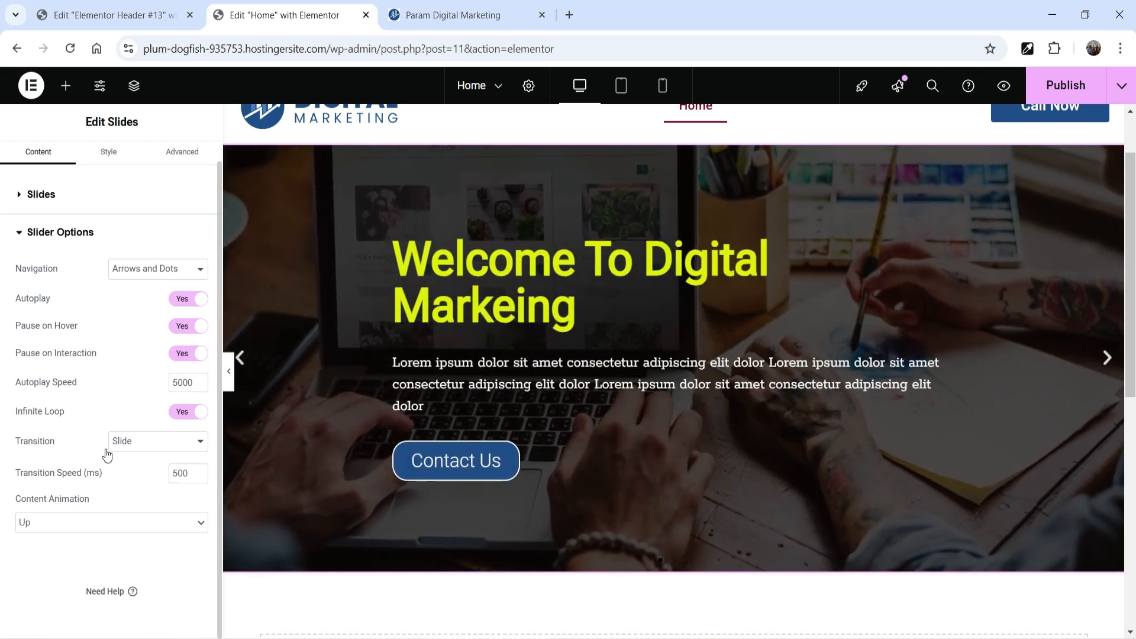
Step: Try the Fade transition on the banner and set it back to Slide
click(135, 445)
click(127, 477)
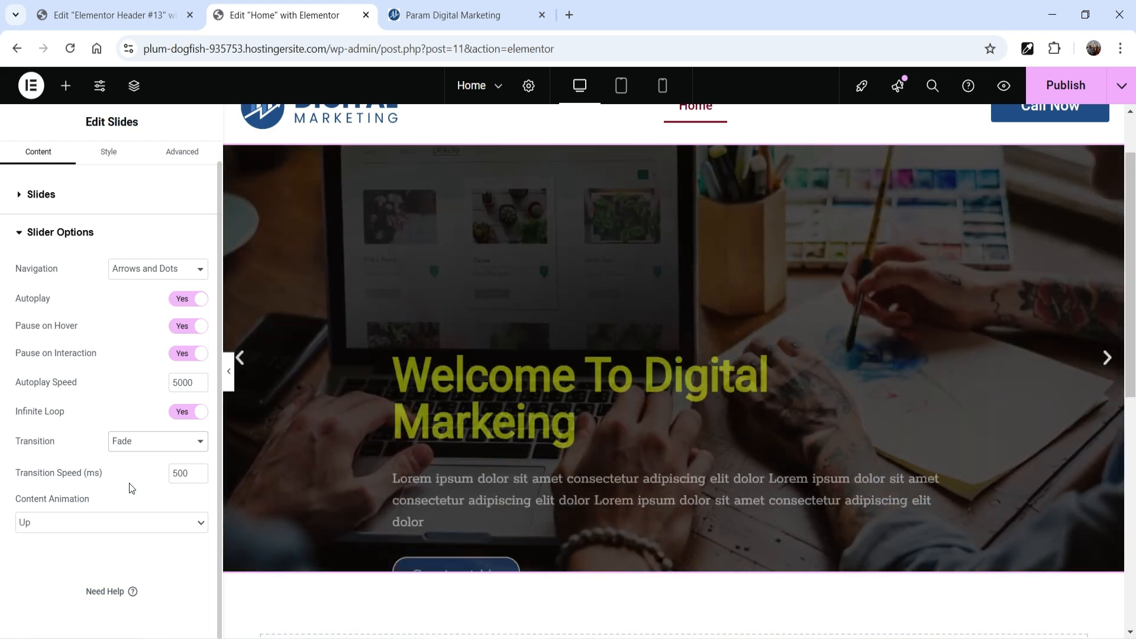
click(145, 445)
click(145, 462)
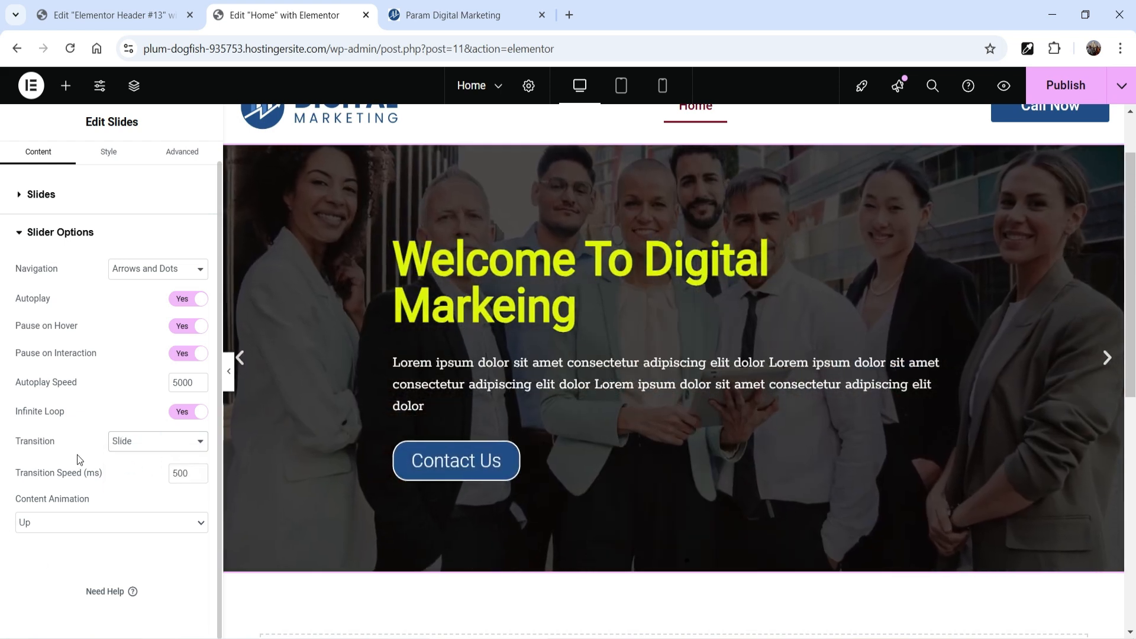
Step: Try the Right and Left content animations for the banner slides and settle on Zoom
click(74, 528)
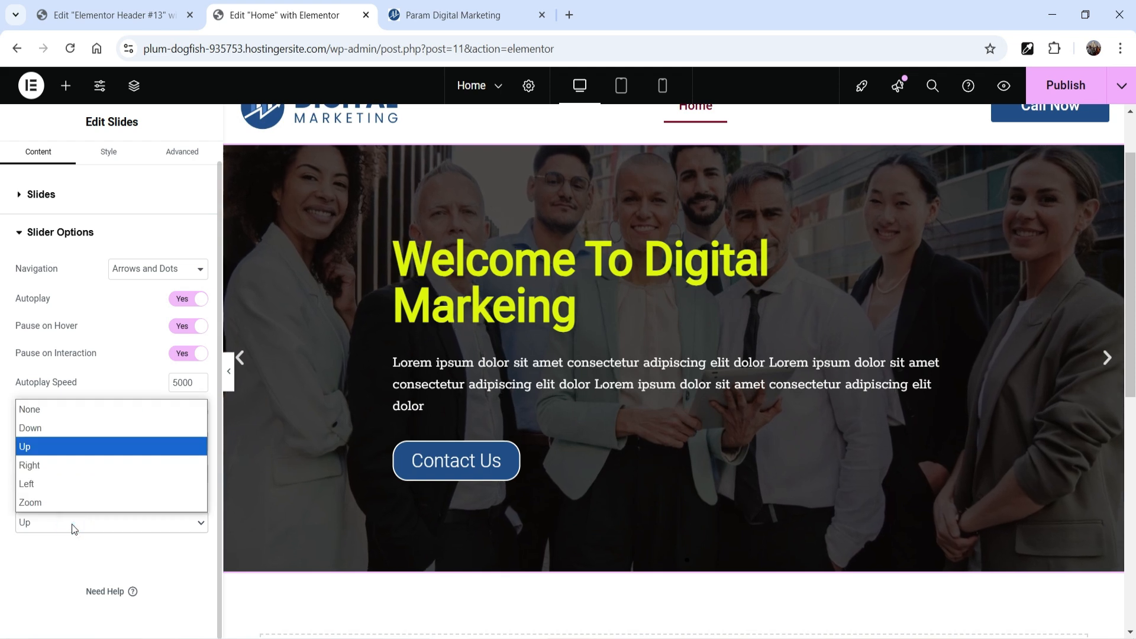
click(55, 465)
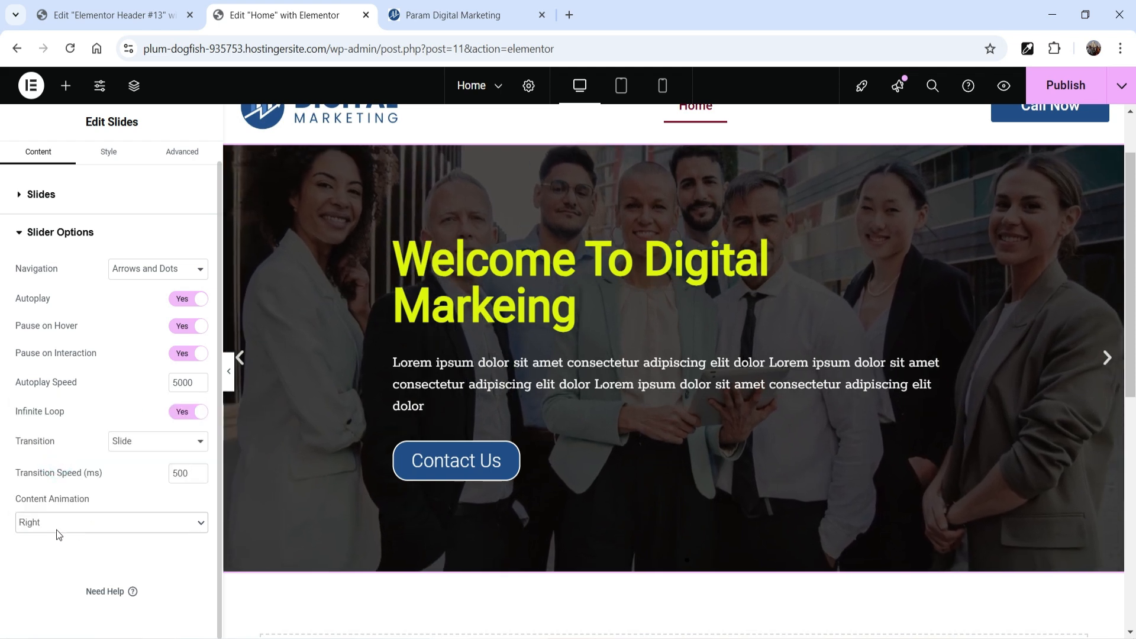
click(57, 528)
click(44, 484)
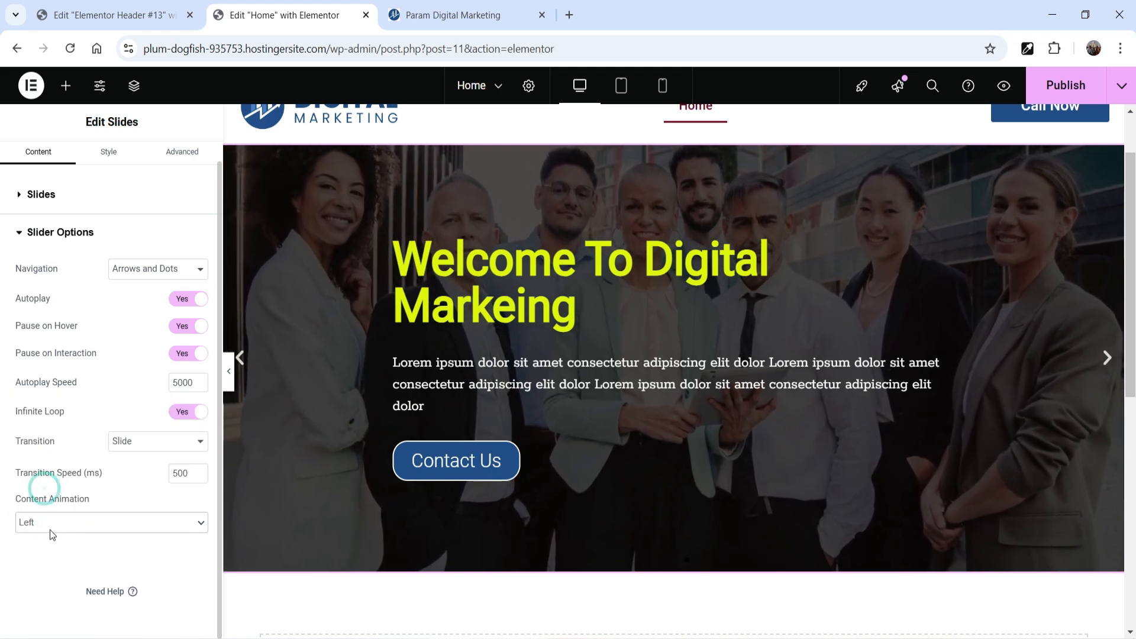
click(67, 518)
click(49, 501)
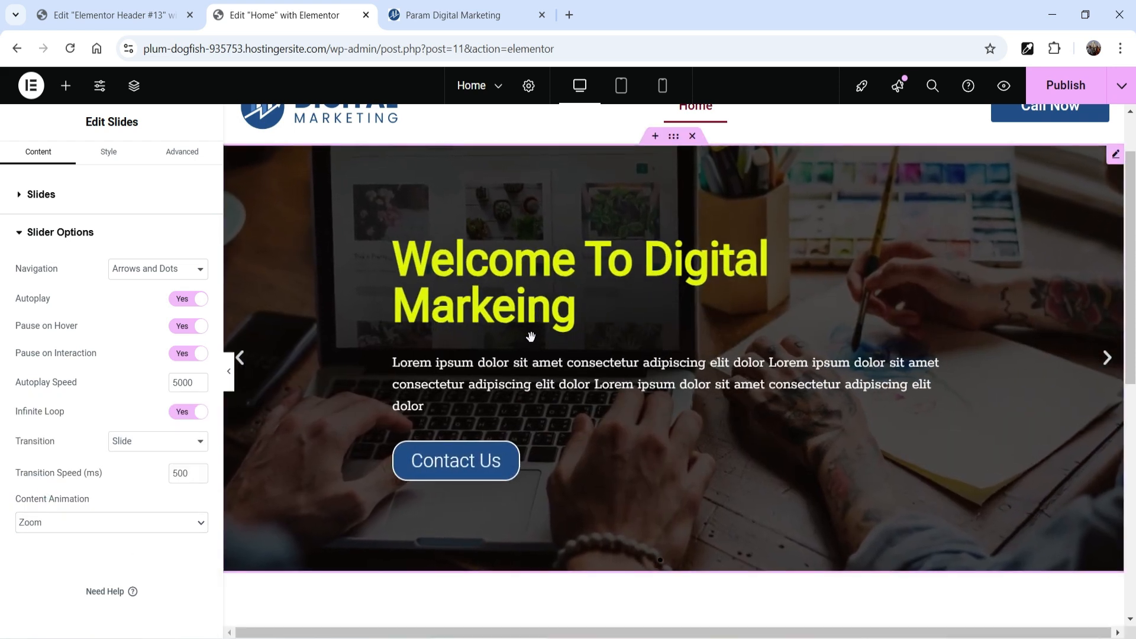
scroll(101, 533, up, 1)
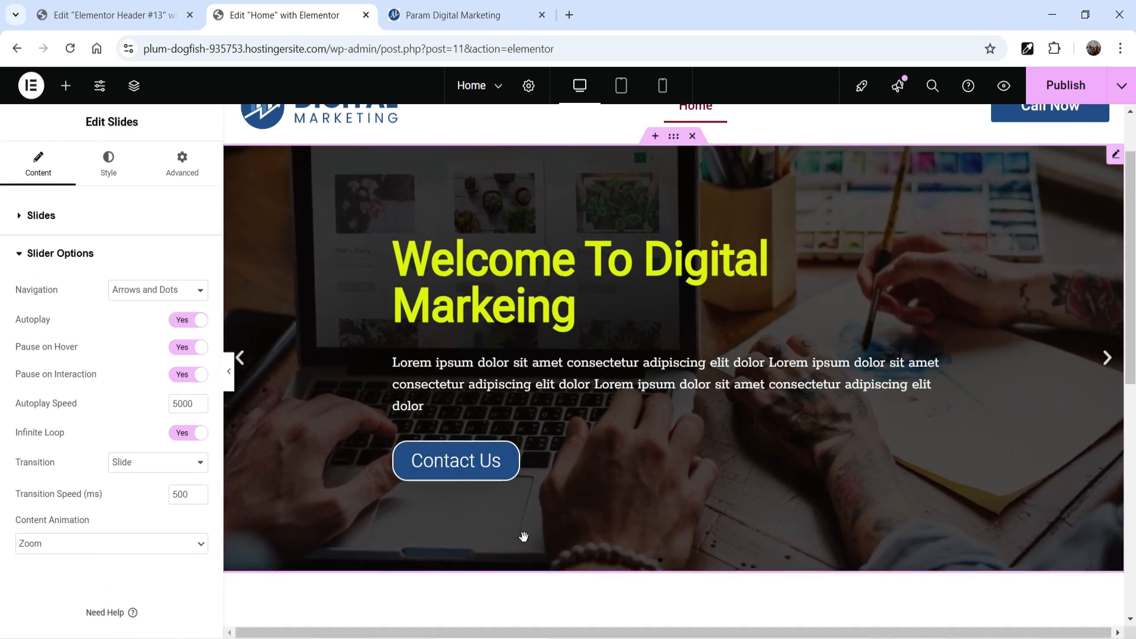
Step: Add a single-column Flexbox container below the banner and place a Carousel widget in it
scroll(819, 391, down, 4)
click(640, 450)
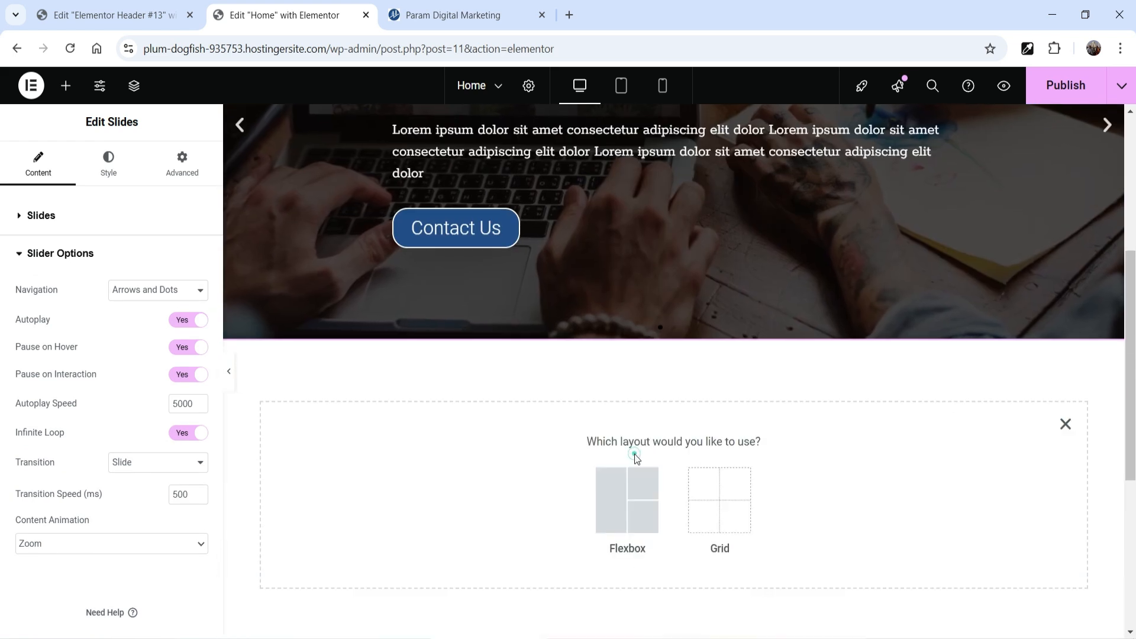
click(603, 502)
click(469, 495)
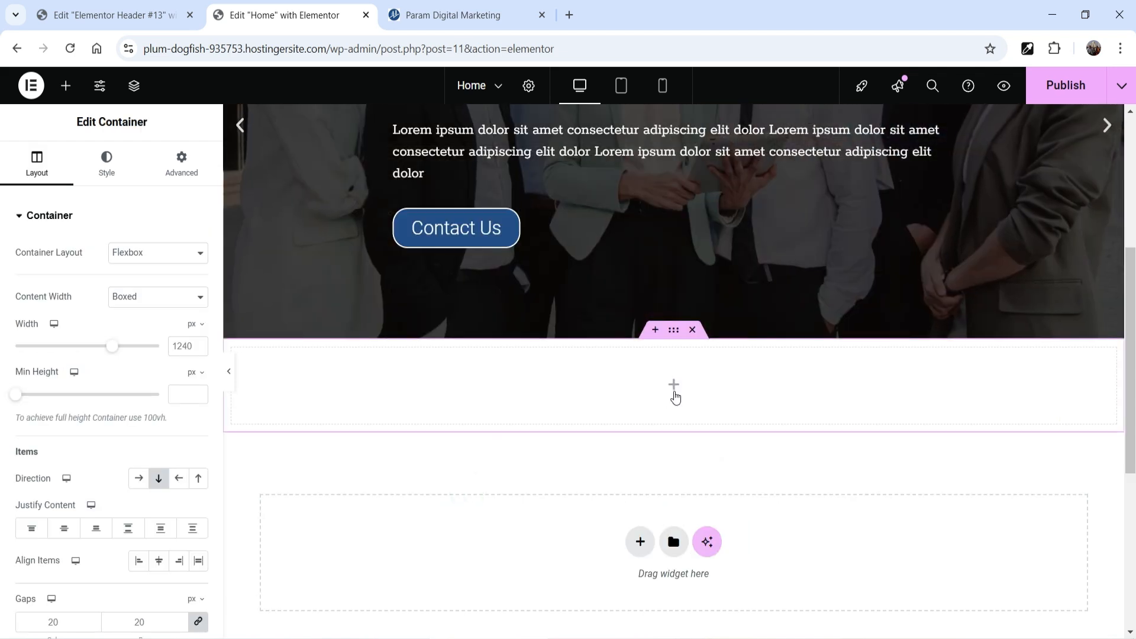
click(675, 387)
text(slide)
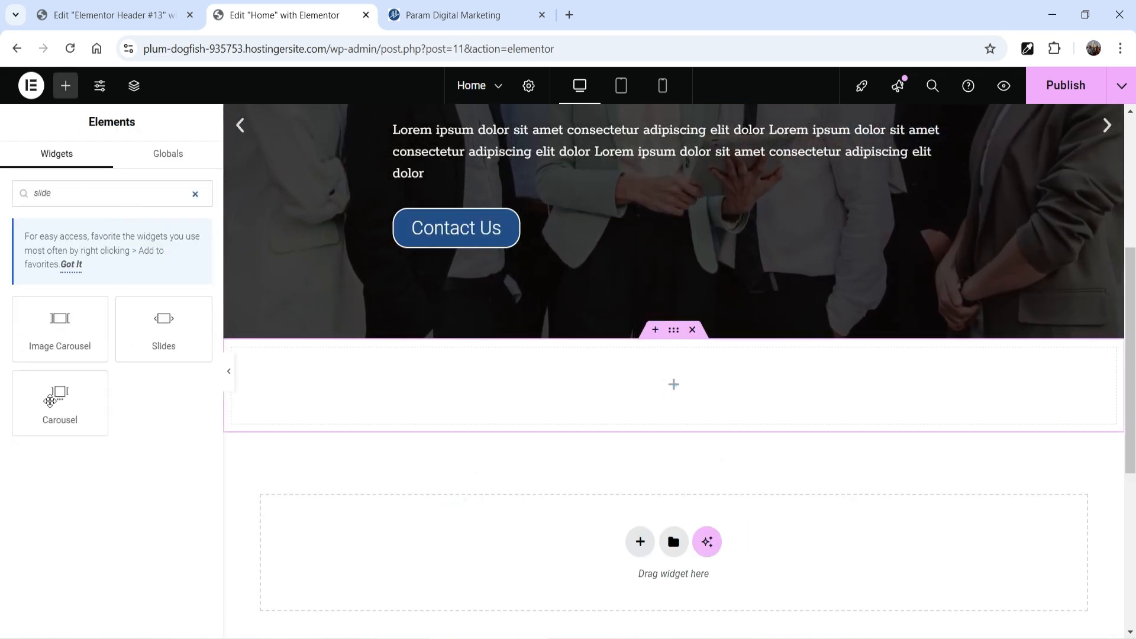
drag(51, 401, 695, 416)
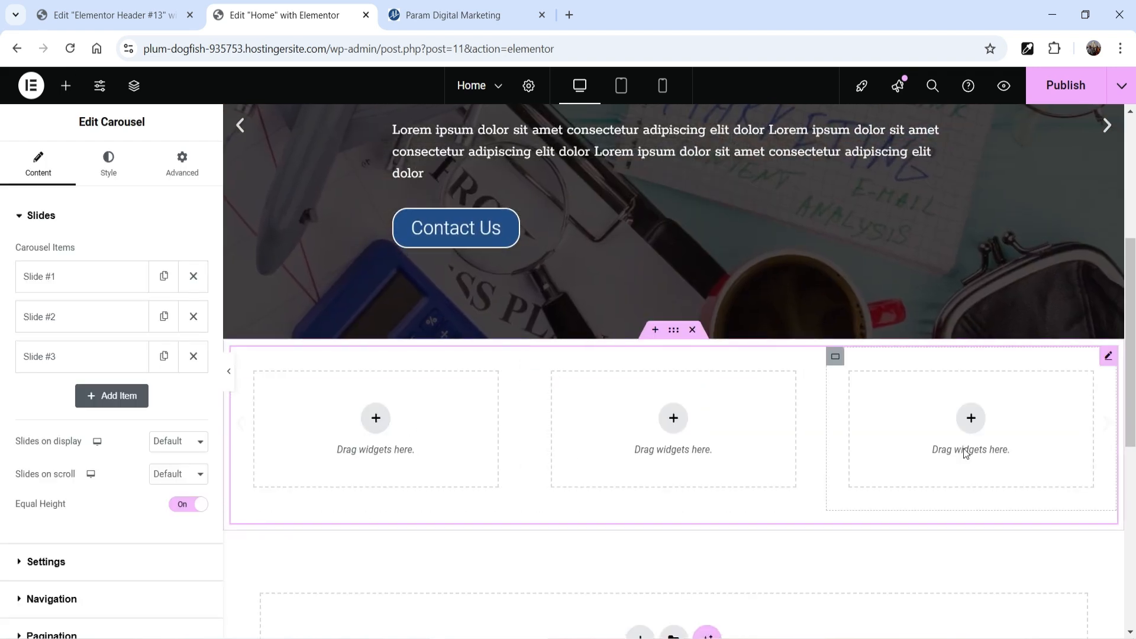
Step: Expand the carousel's first and second slide items to view their title settings
click(67, 283)
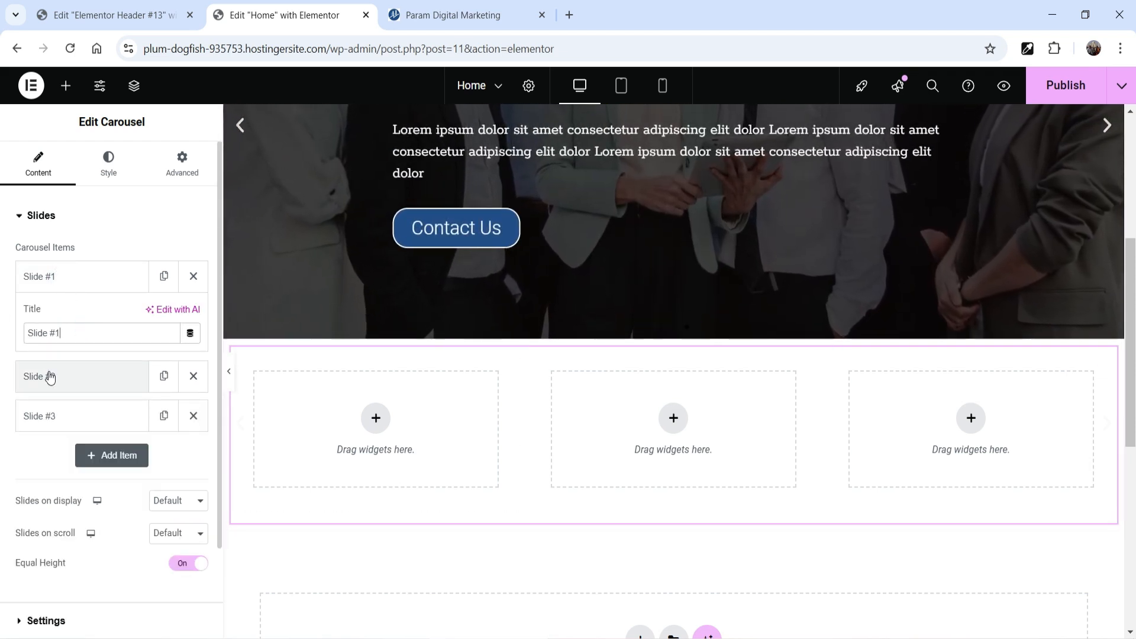
click(51, 378)
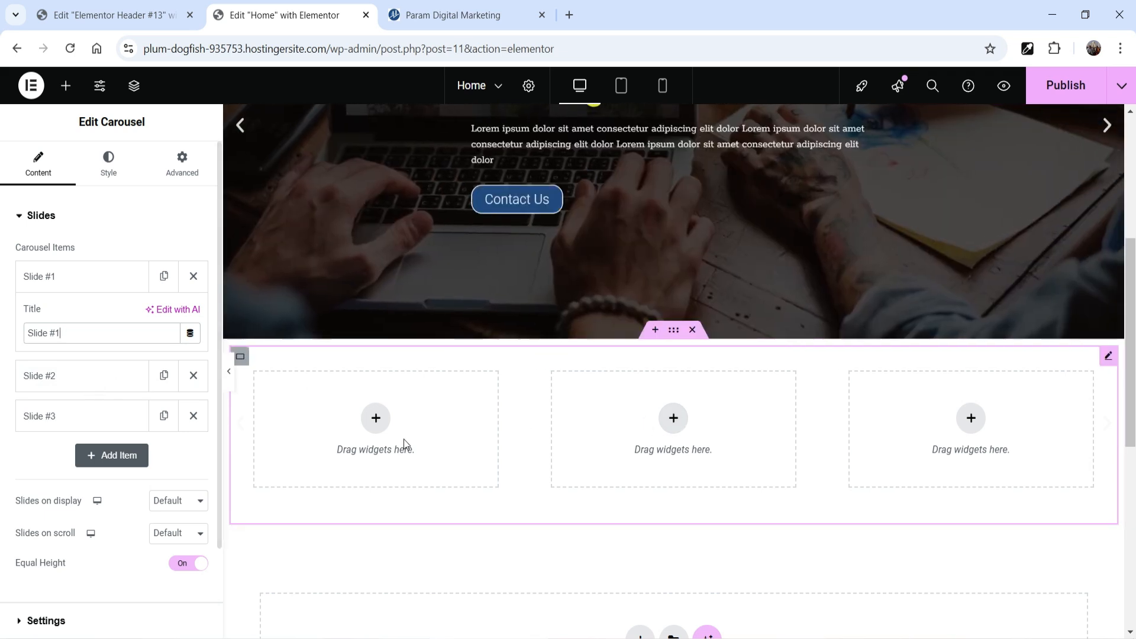
click(45, 381)
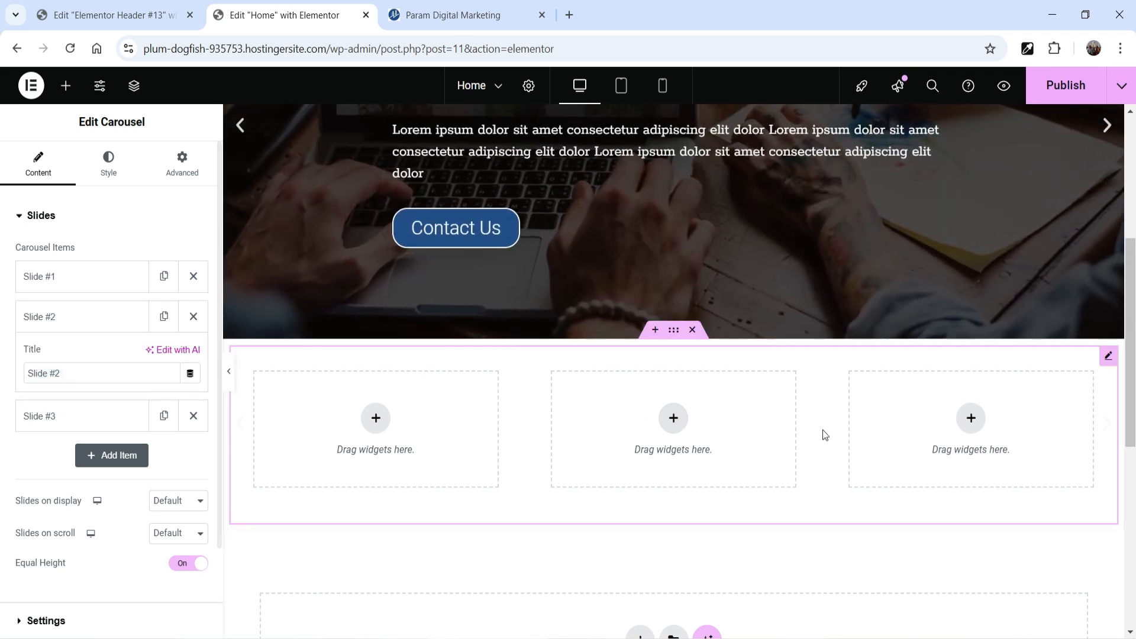
Step: Add a single-column container to the carousel's first slide and place a Video widget in it
click(372, 420)
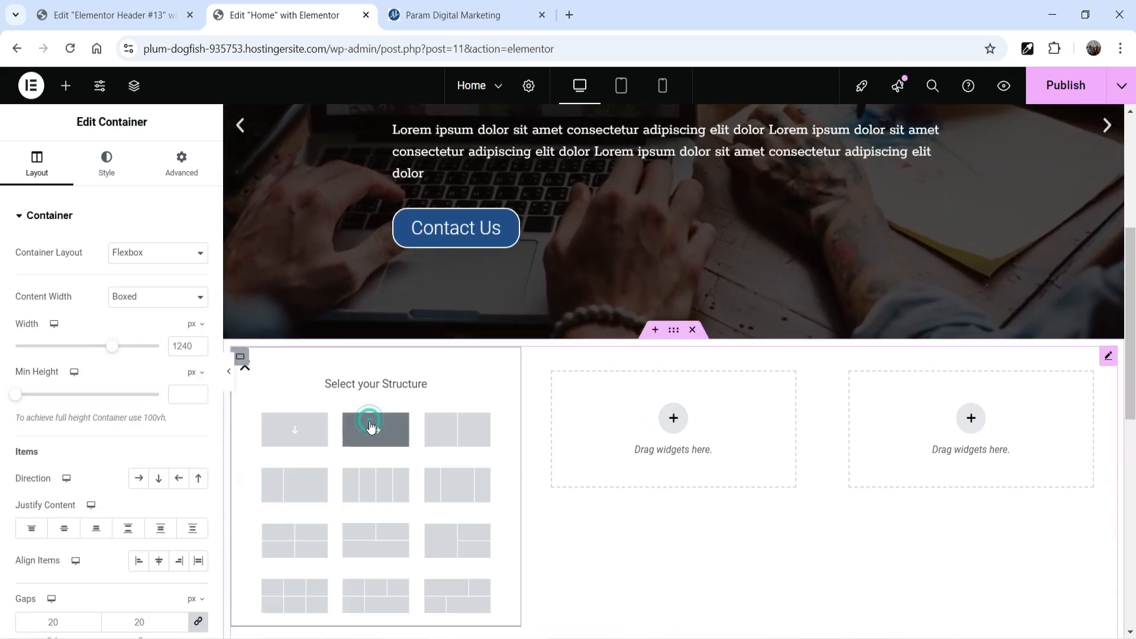
click(304, 434)
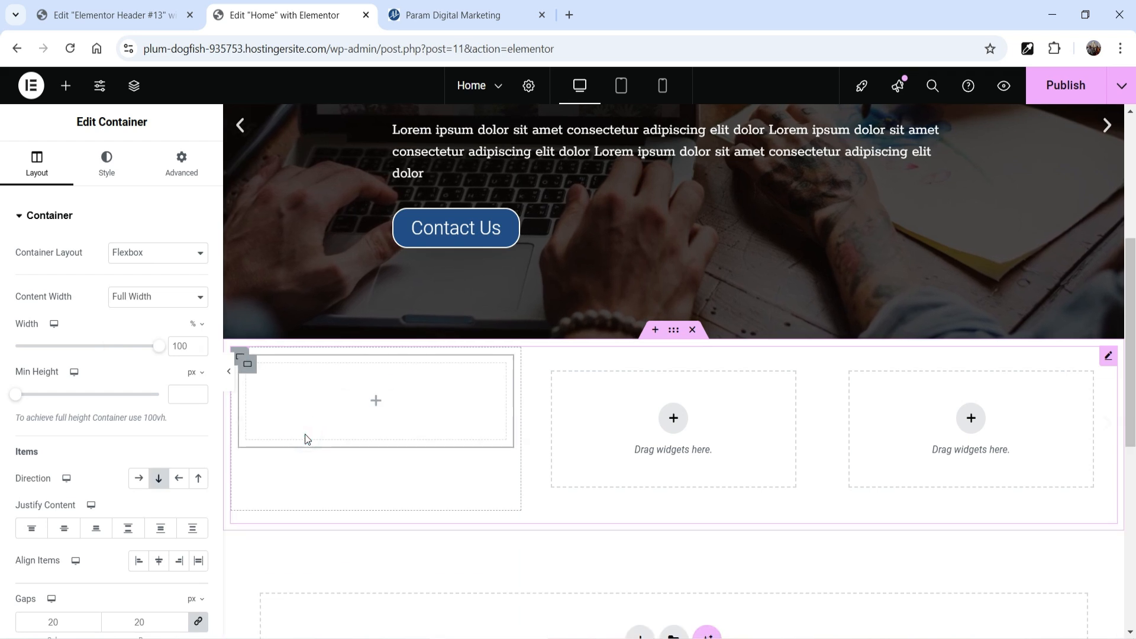
click(66, 86)
scroll(71, 385, down, 4)
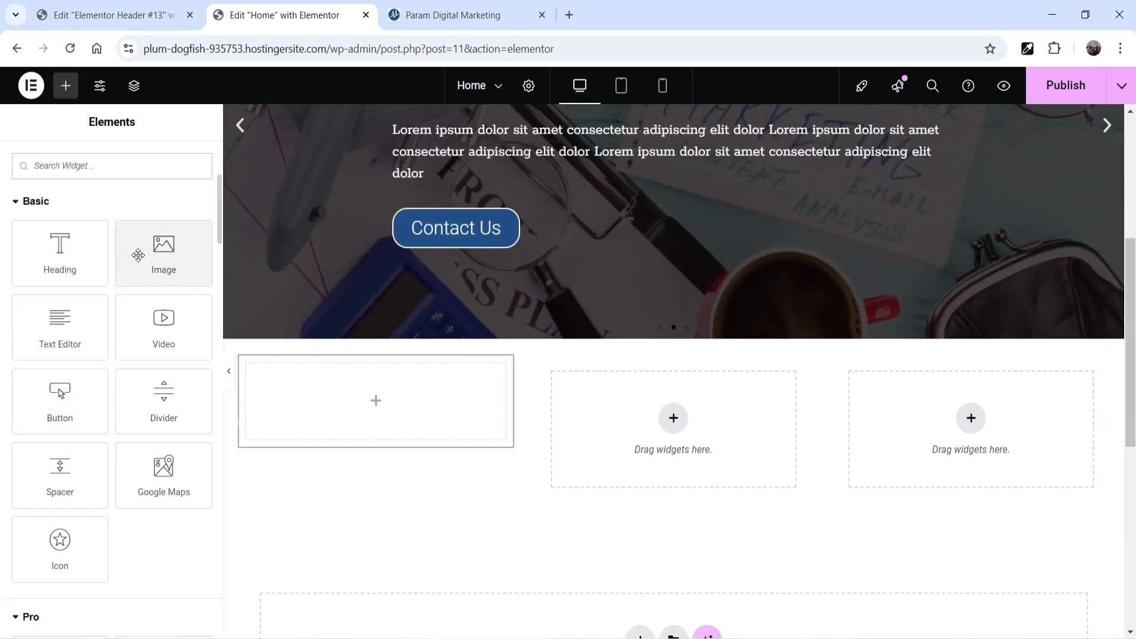
drag(157, 314, 377, 444)
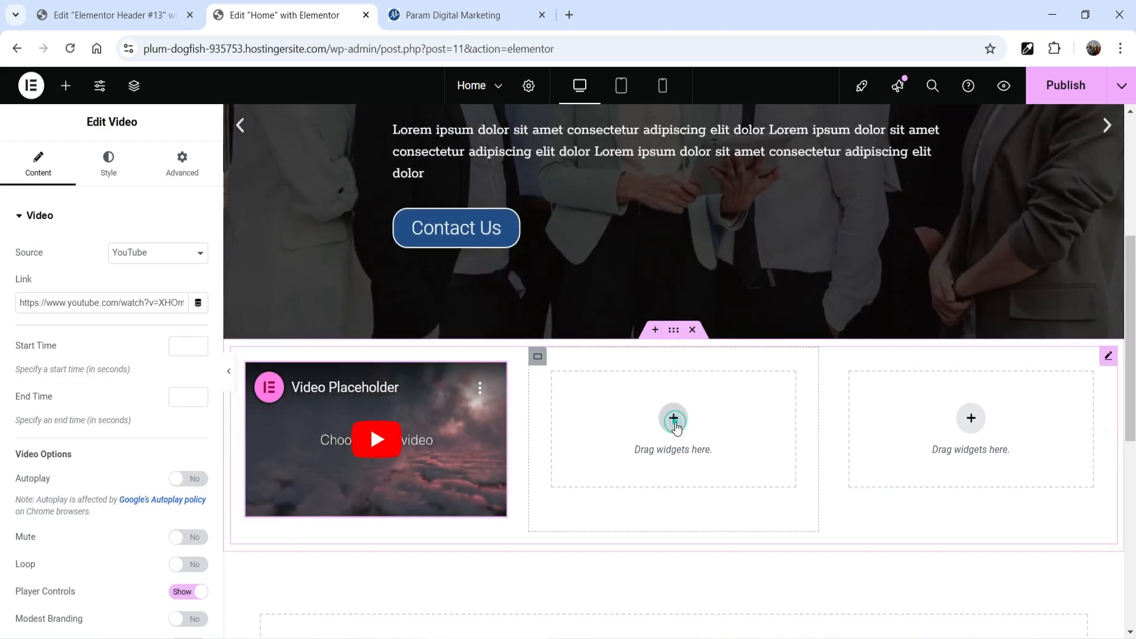
Step: Add a single-column container to the carousel's second slide and place an Image widget in it
click(675, 421)
click(594, 426)
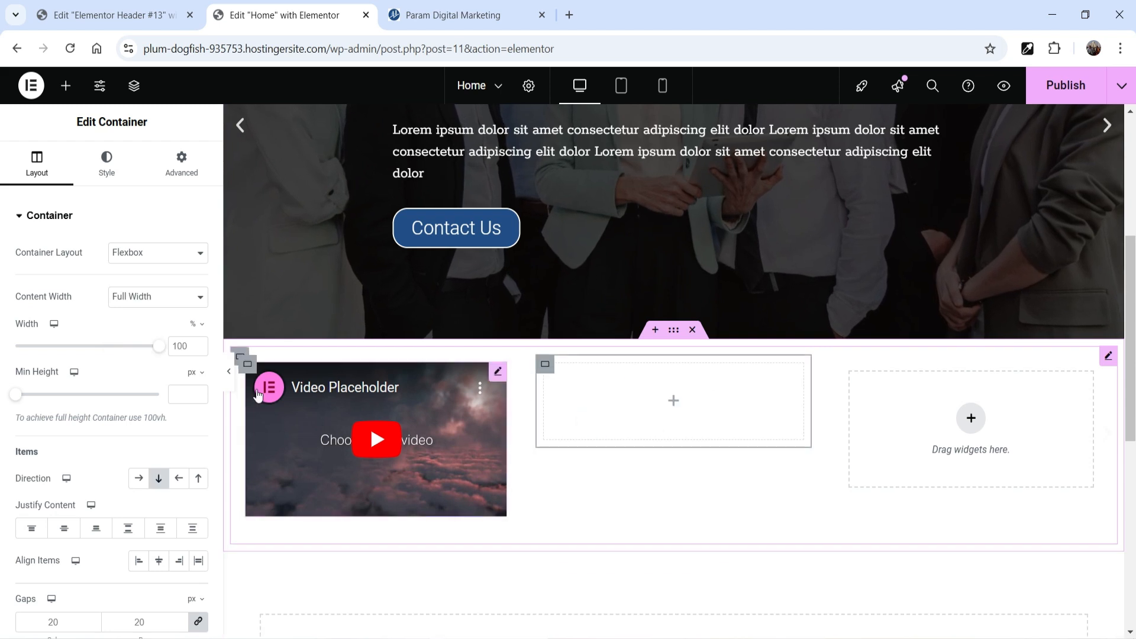
click(107, 161)
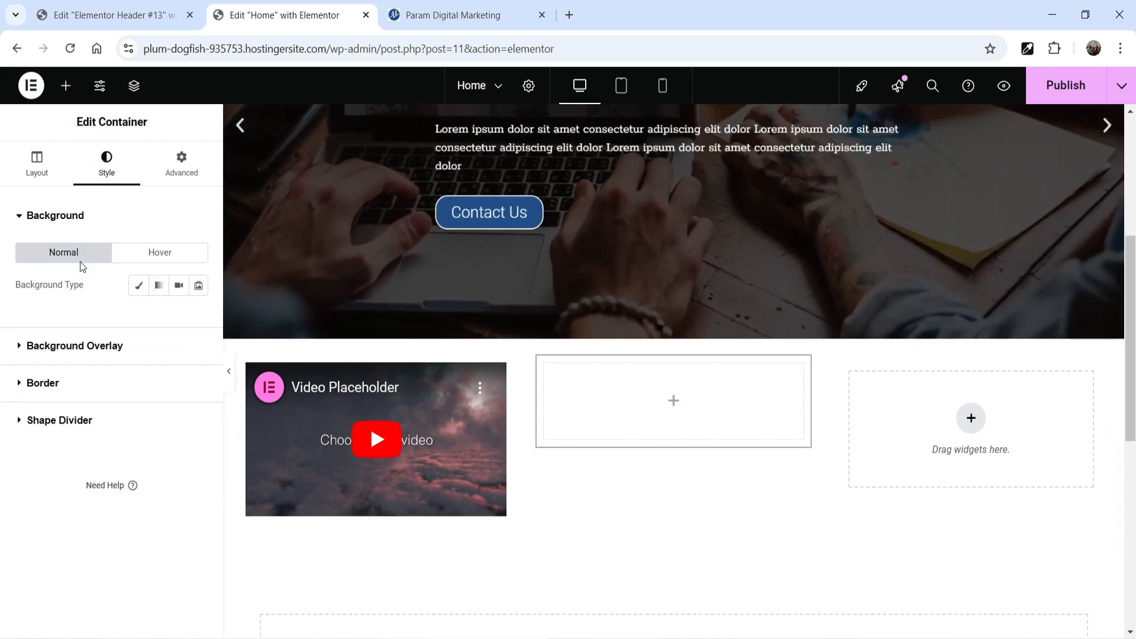
click(66, 84)
scroll(106, 423, down, 4)
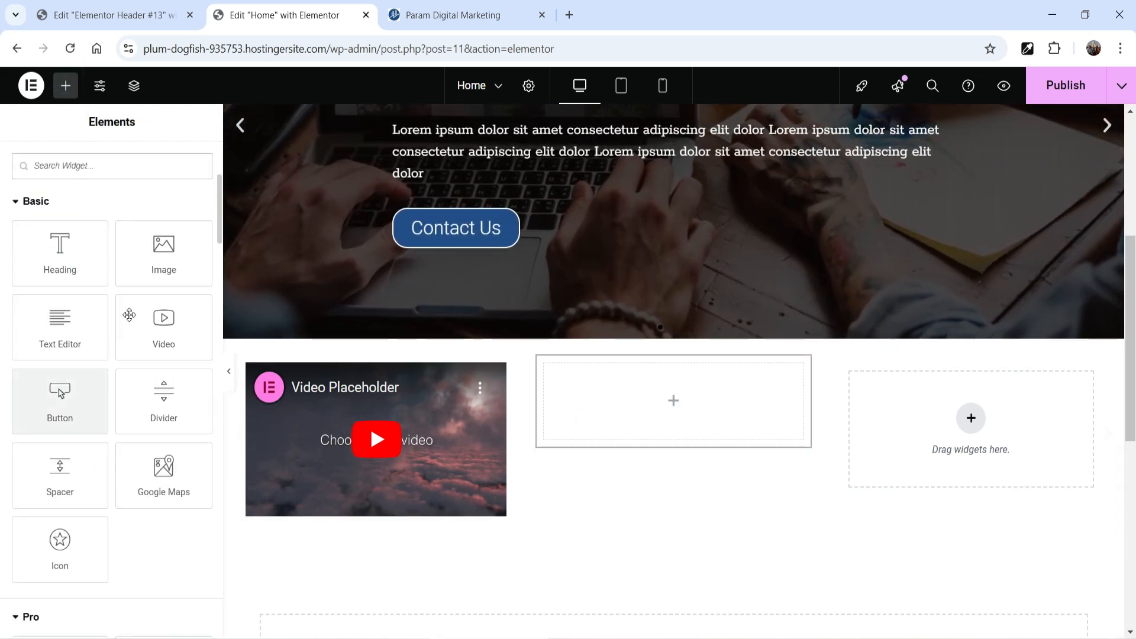
drag(162, 255, 673, 407)
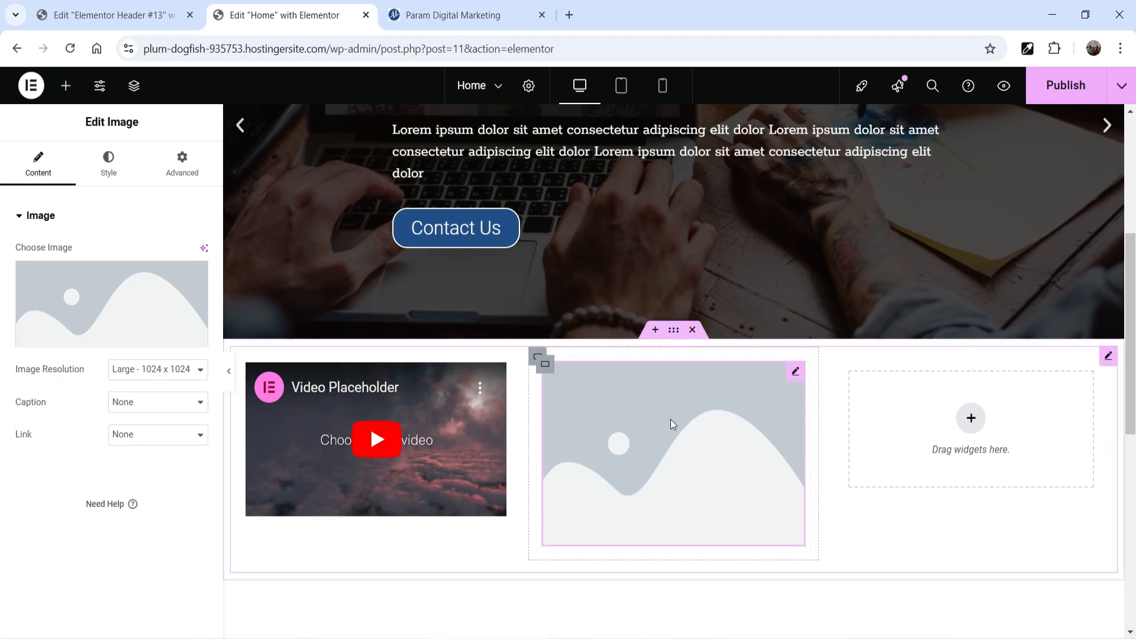
Step: Choose banner-1.jpg from the media library as the image in the carousel's second slide
click(98, 341)
click(591, 278)
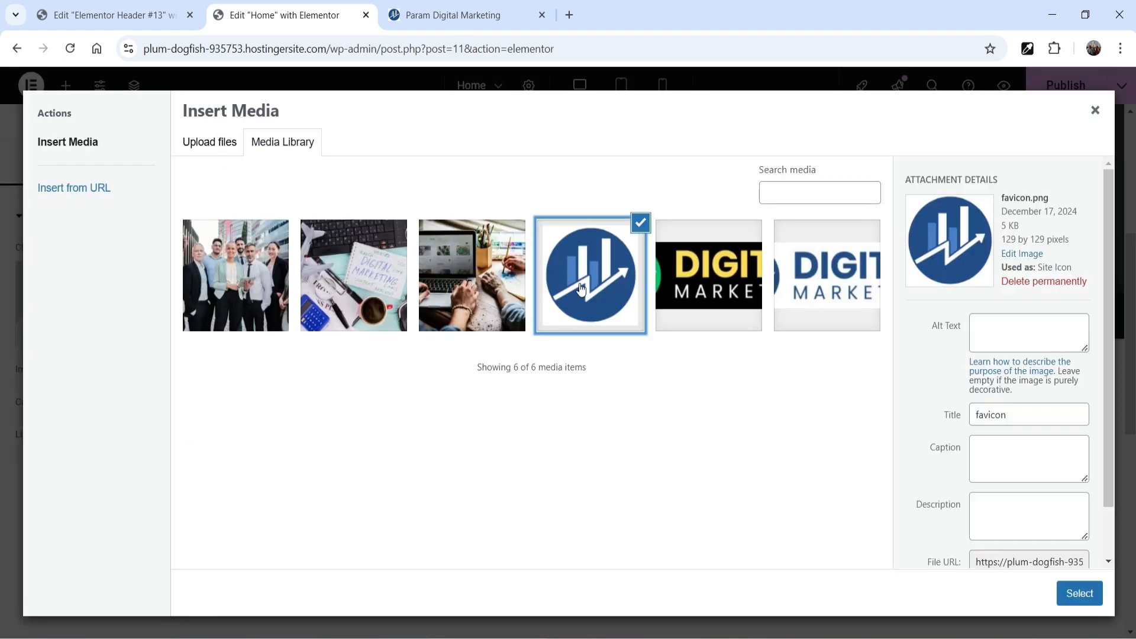
click(811, 274)
click(463, 273)
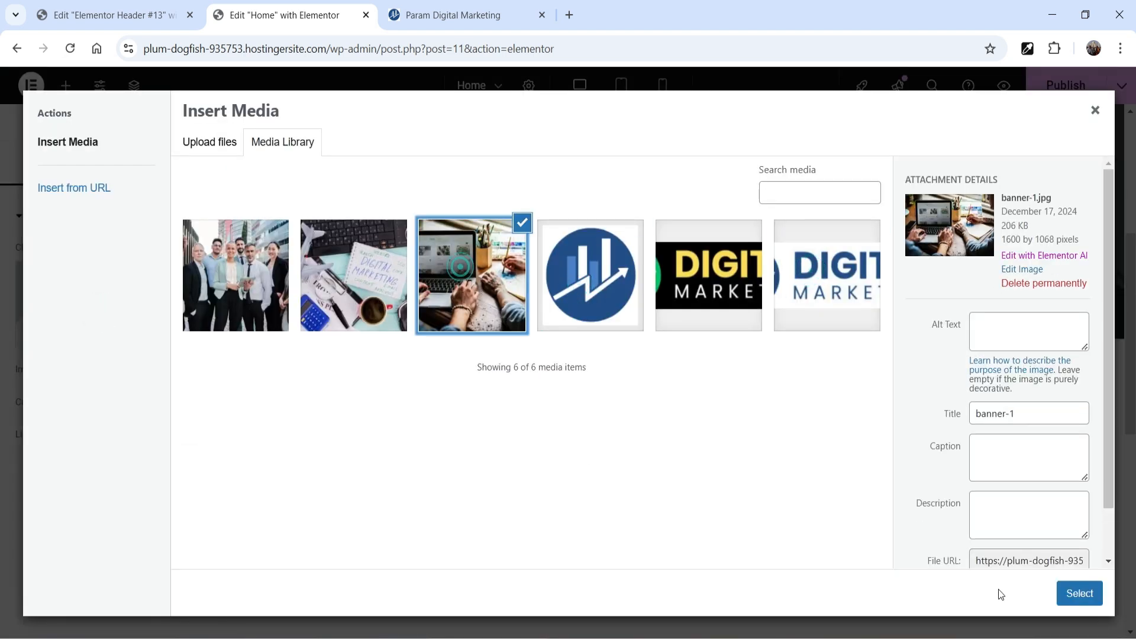
click(1078, 595)
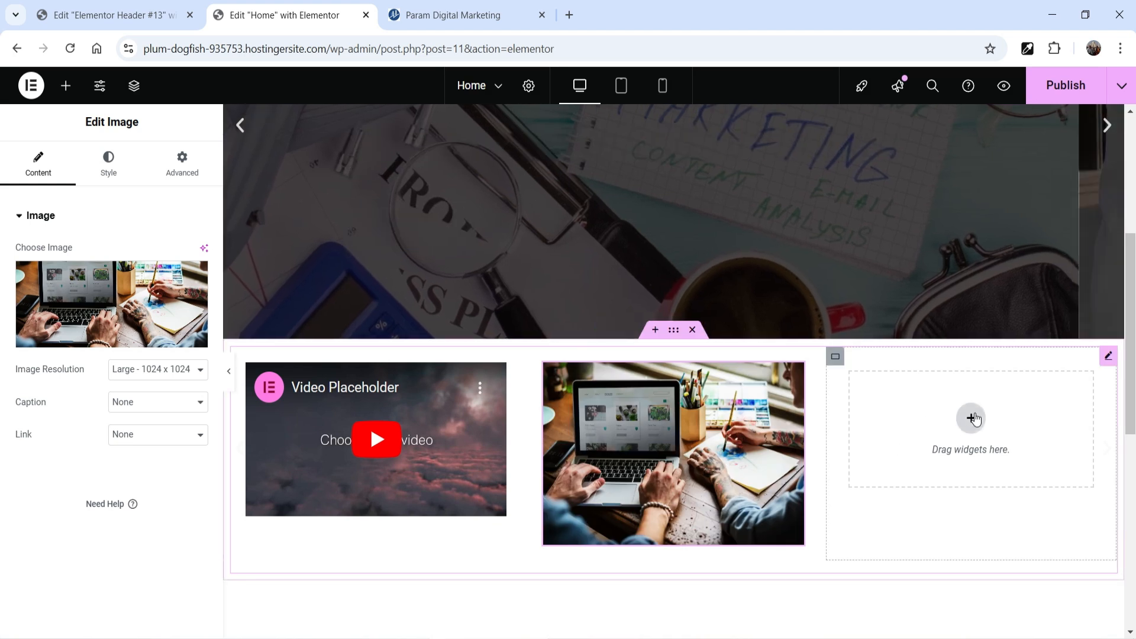
Step: Add a single-column container to the carousel's third slide and place a Video widget in it
click(972, 418)
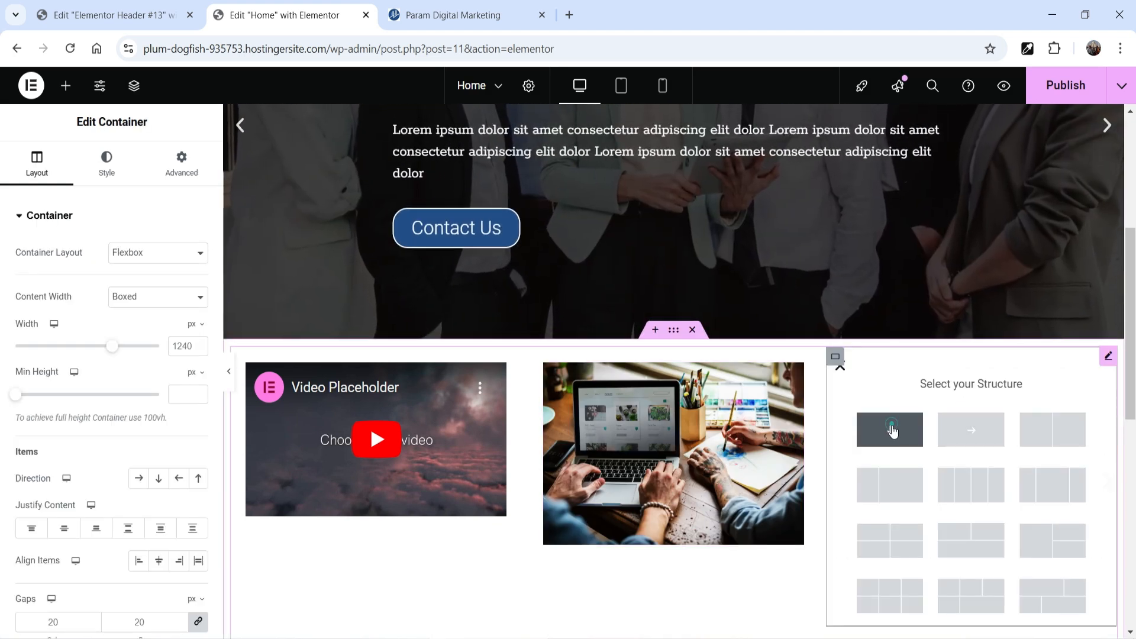
click(889, 429)
click(66, 86)
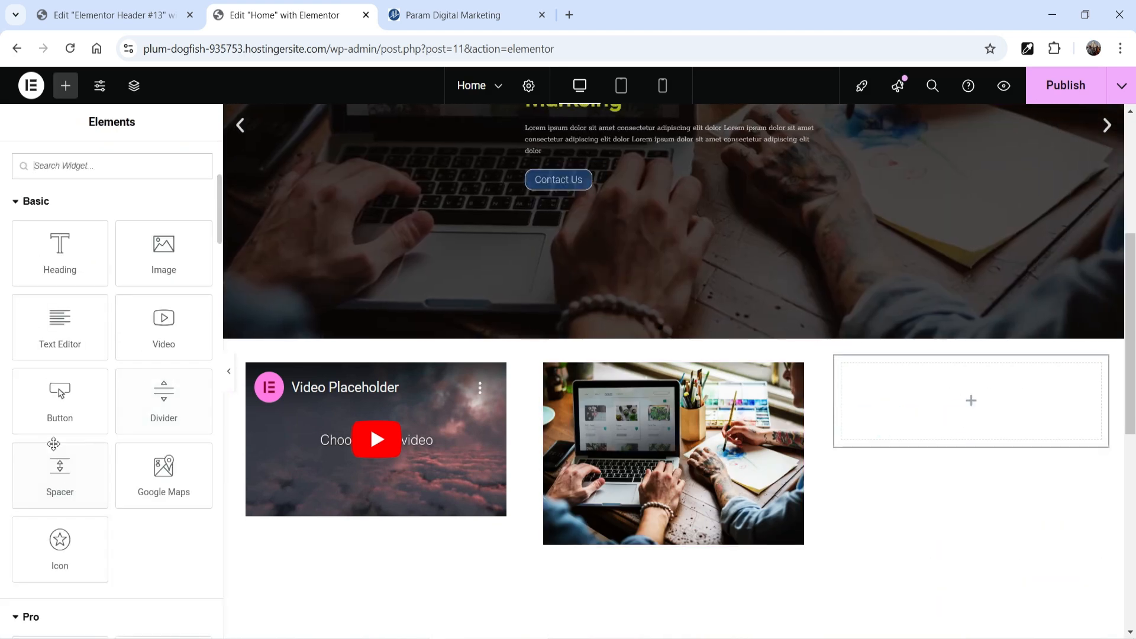
drag(164, 327, 971, 424)
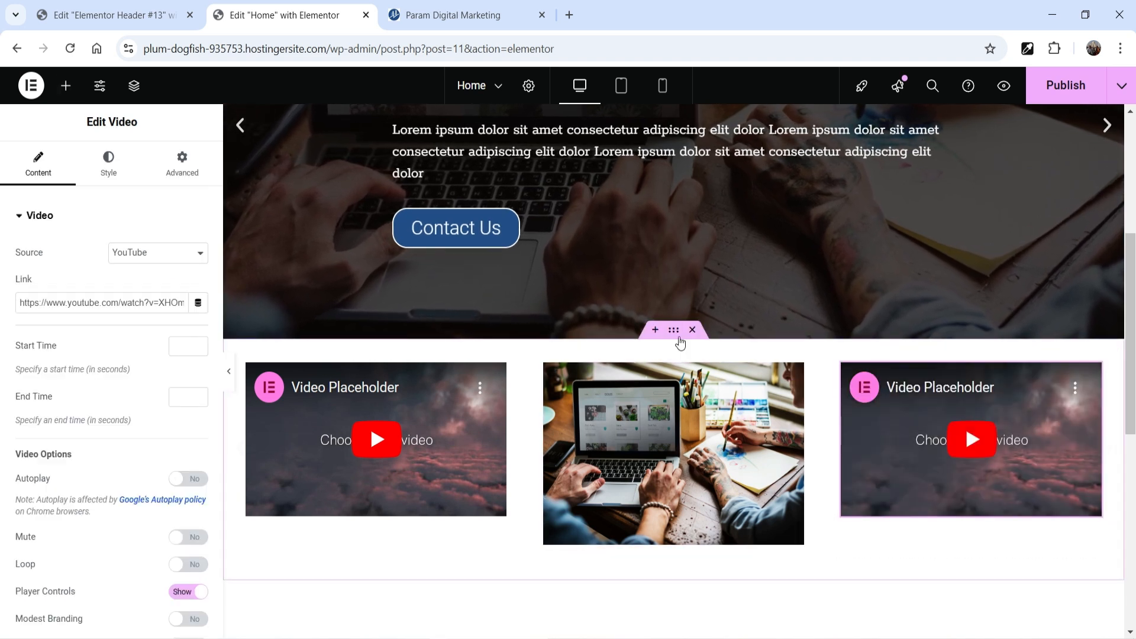
Step: Set the Carousel widget's slides on display to 1
click(674, 332)
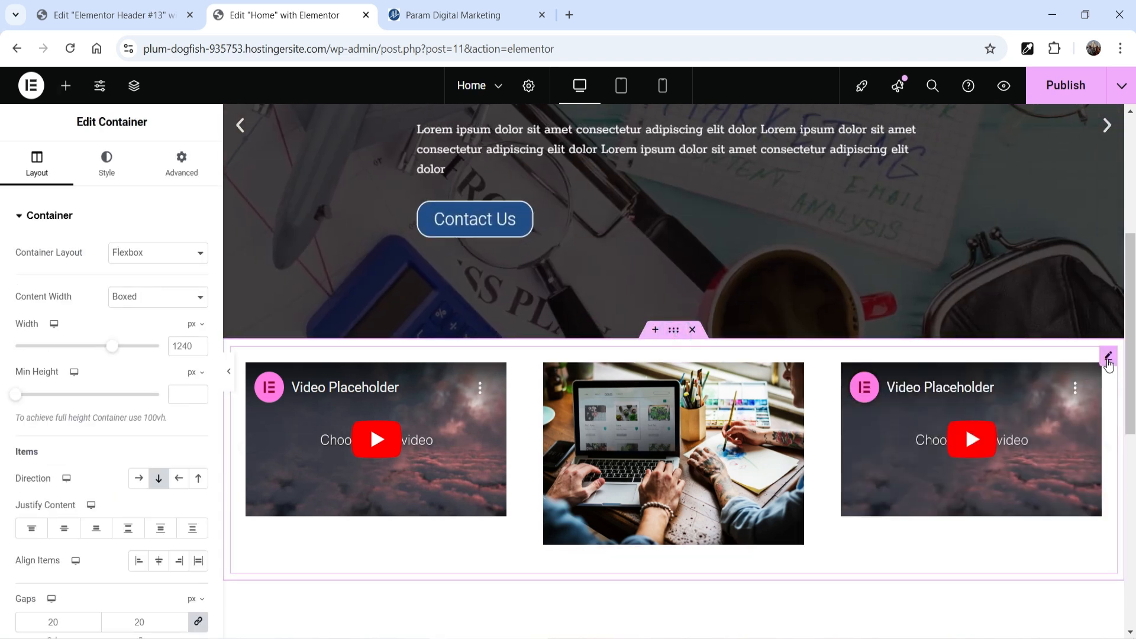
click(1111, 359)
scroll(29, 407, down, 2)
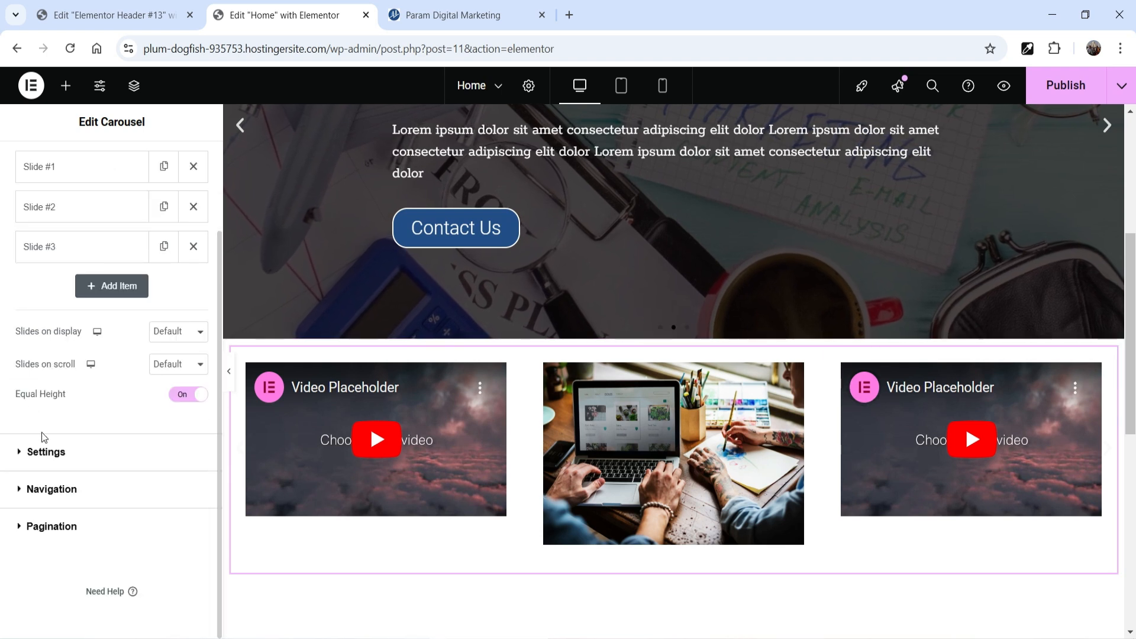
click(182, 331)
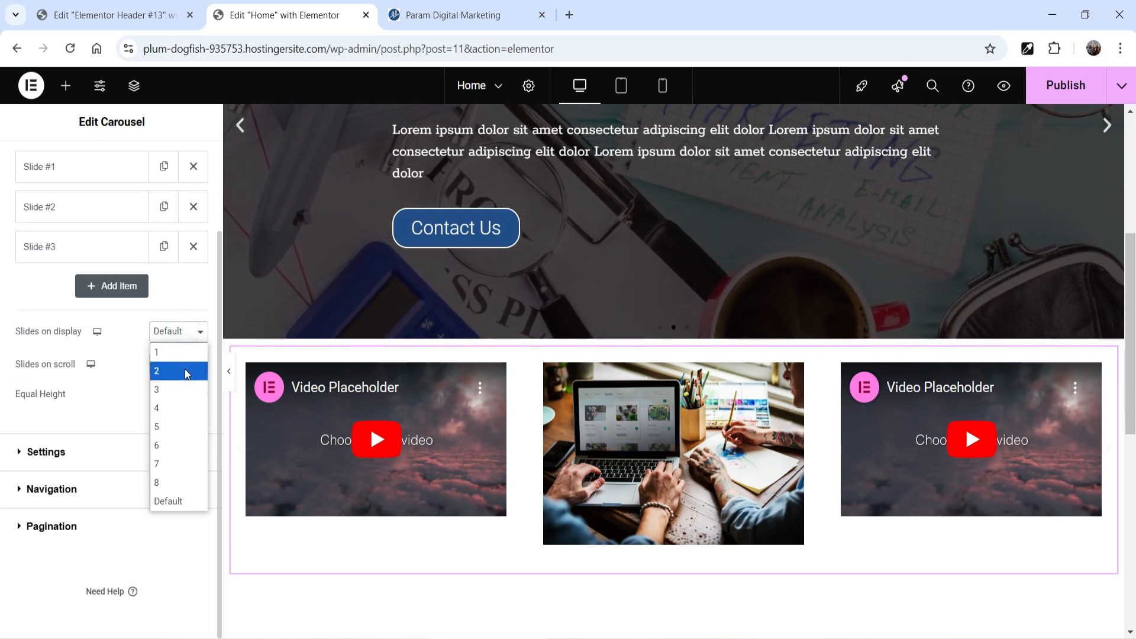
click(174, 352)
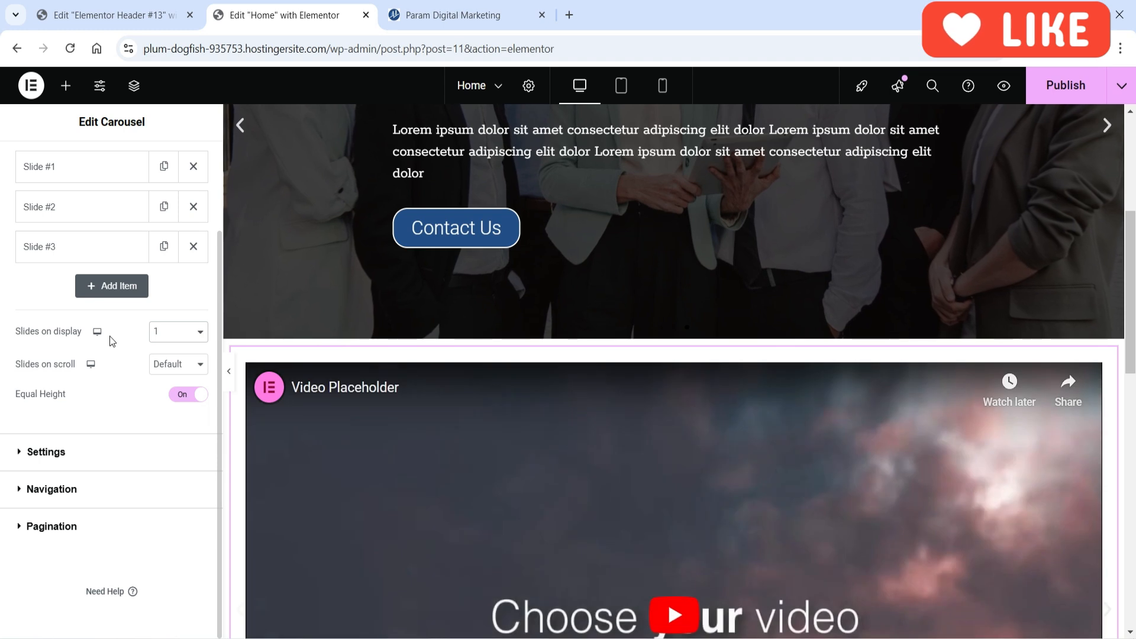
Step: Page through the carousel's slides to check how each widget displays at full width
drag(1132, 341, 1133, 389)
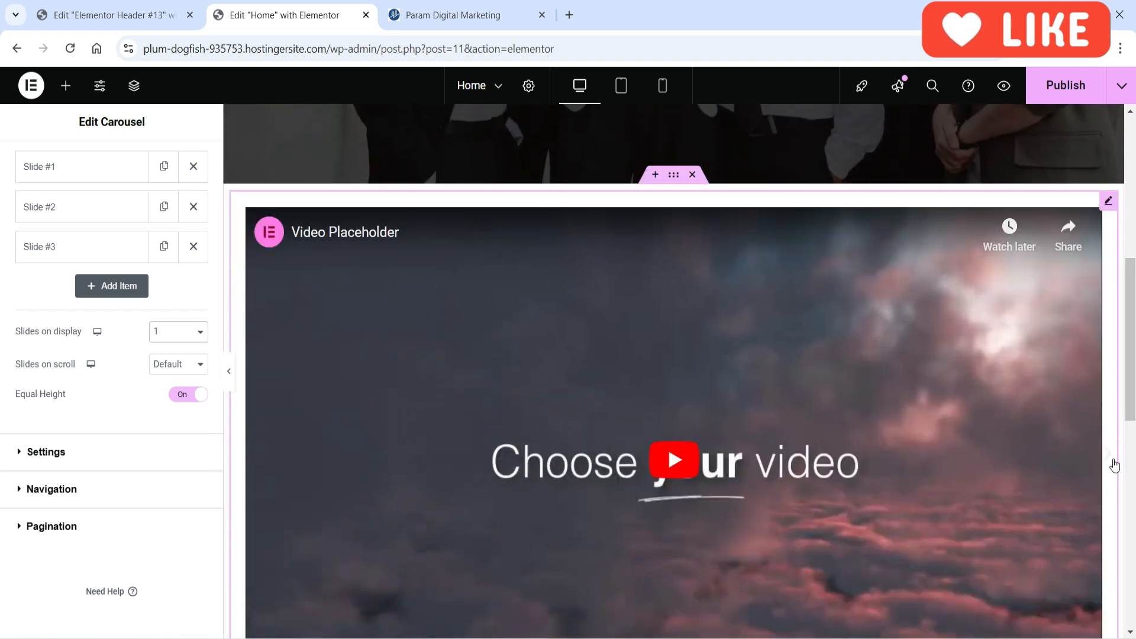
click(1115, 466)
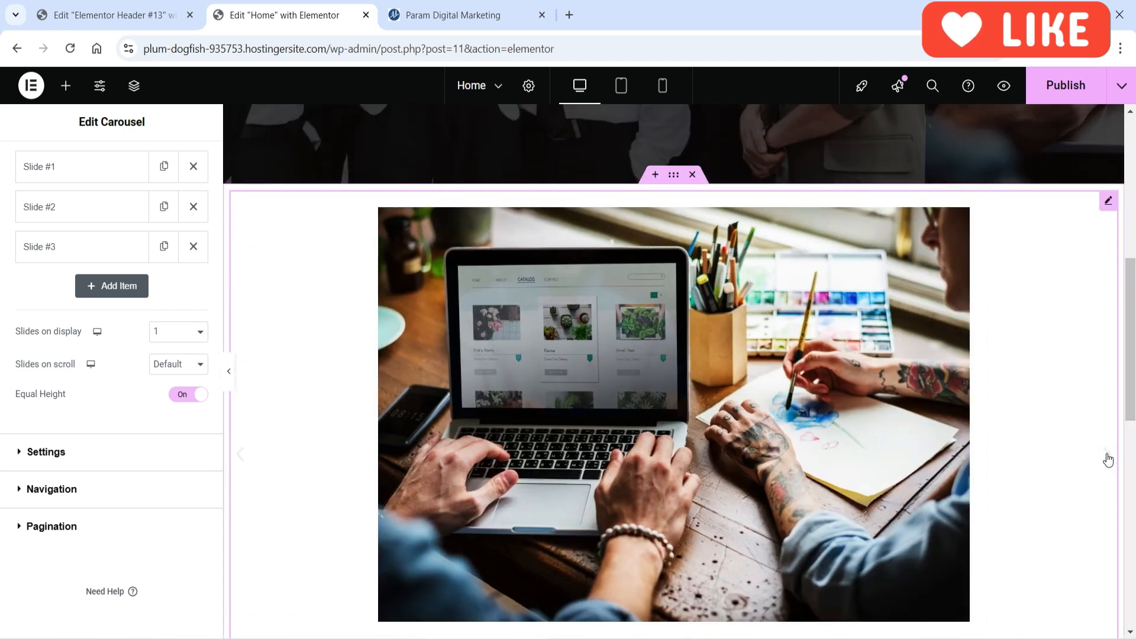
click(1109, 460)
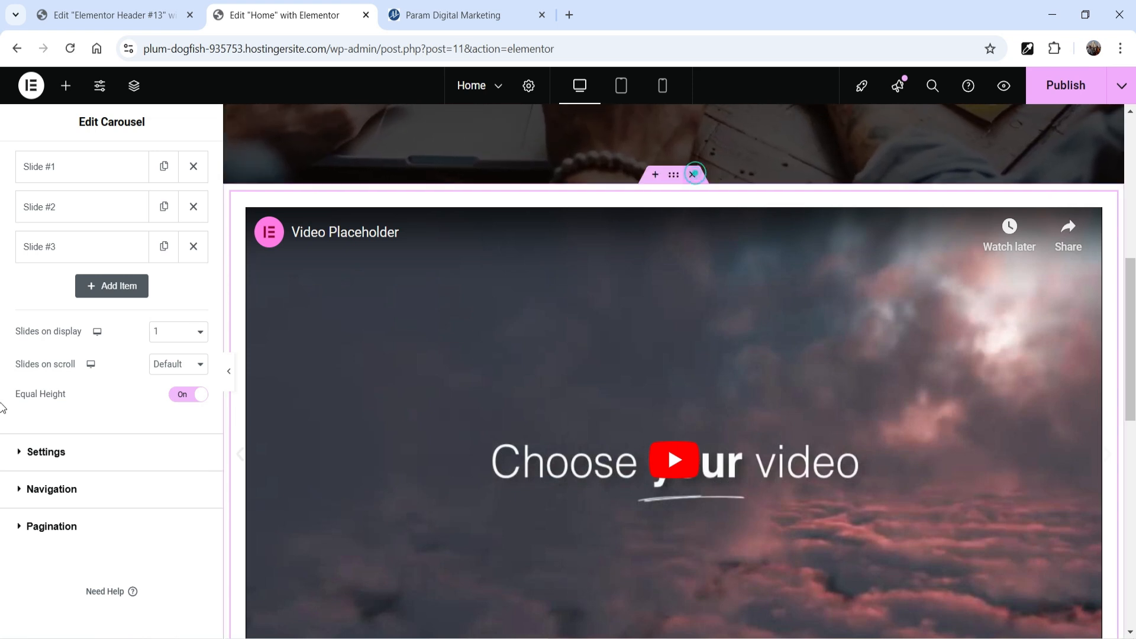
Step: Delete the carousel's container below the banner
click(692, 175)
scroll(995, 384, up, 7)
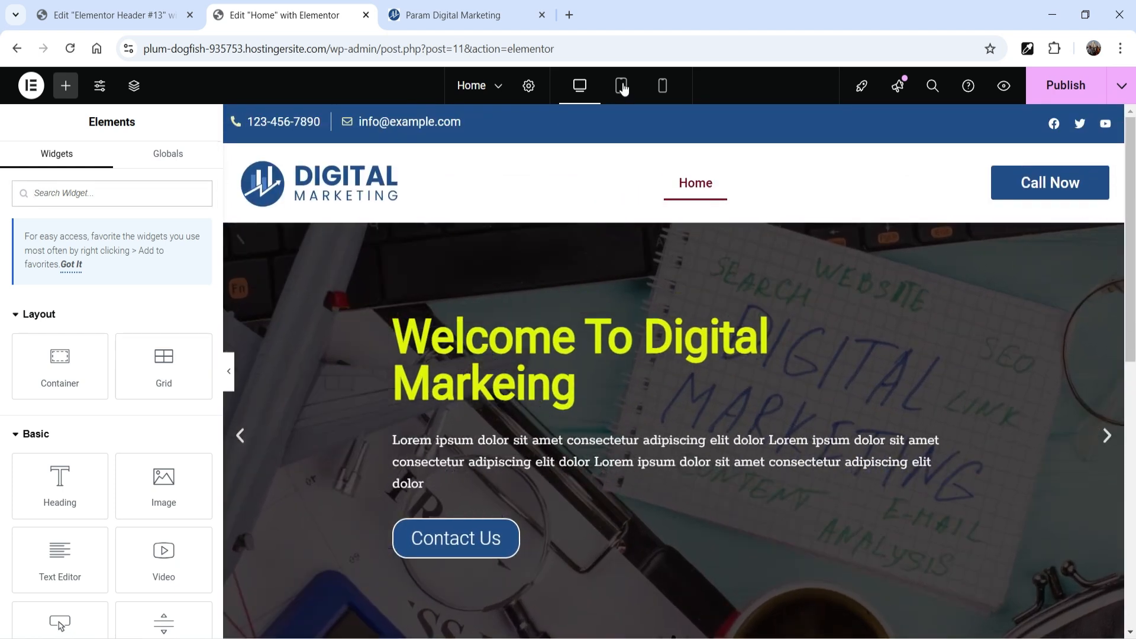
Step: Preview the header and banner in the tablet view
click(622, 85)
scroll(825, 342, down, 5)
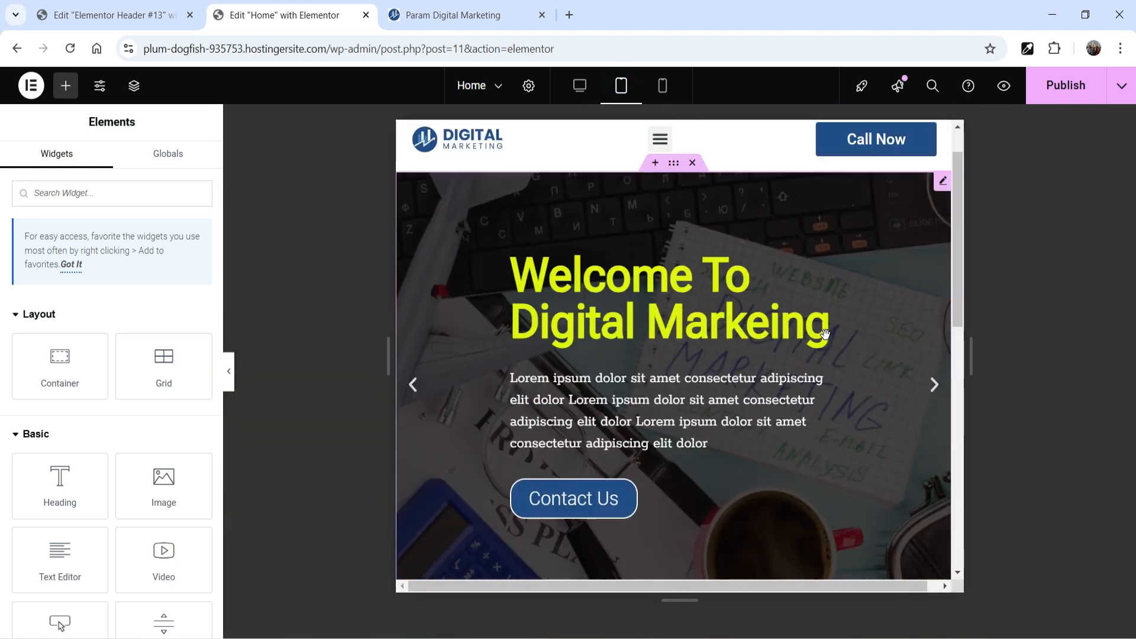
scroll(824, 337, up, 5)
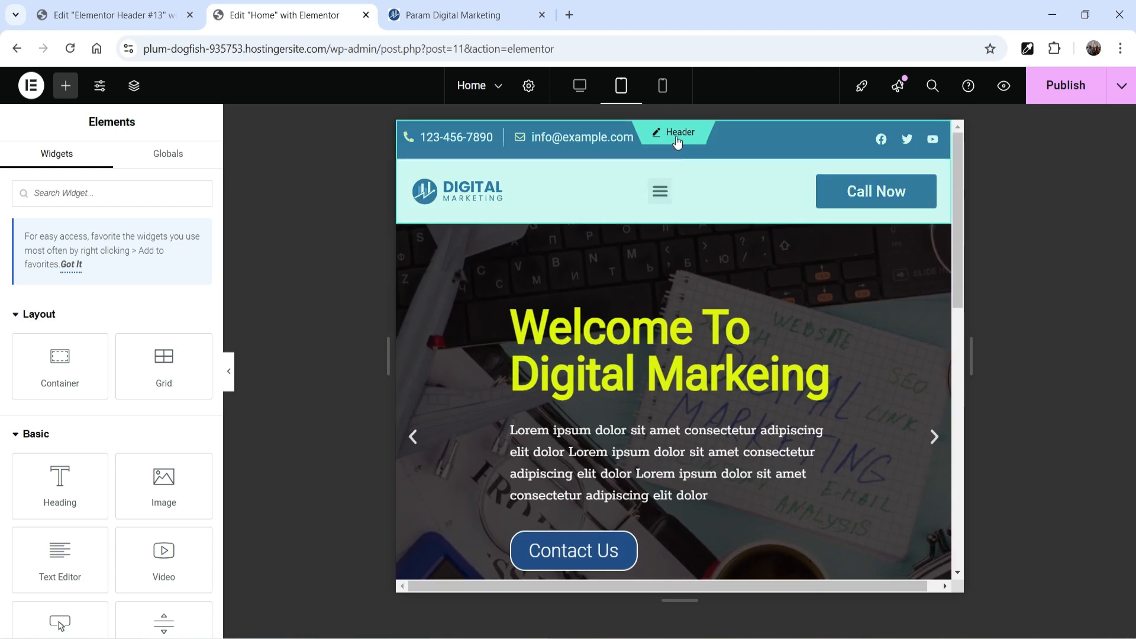
Step: In the mobile view, set the banner slides' title font size to 40 px and check the banner's fit
click(663, 85)
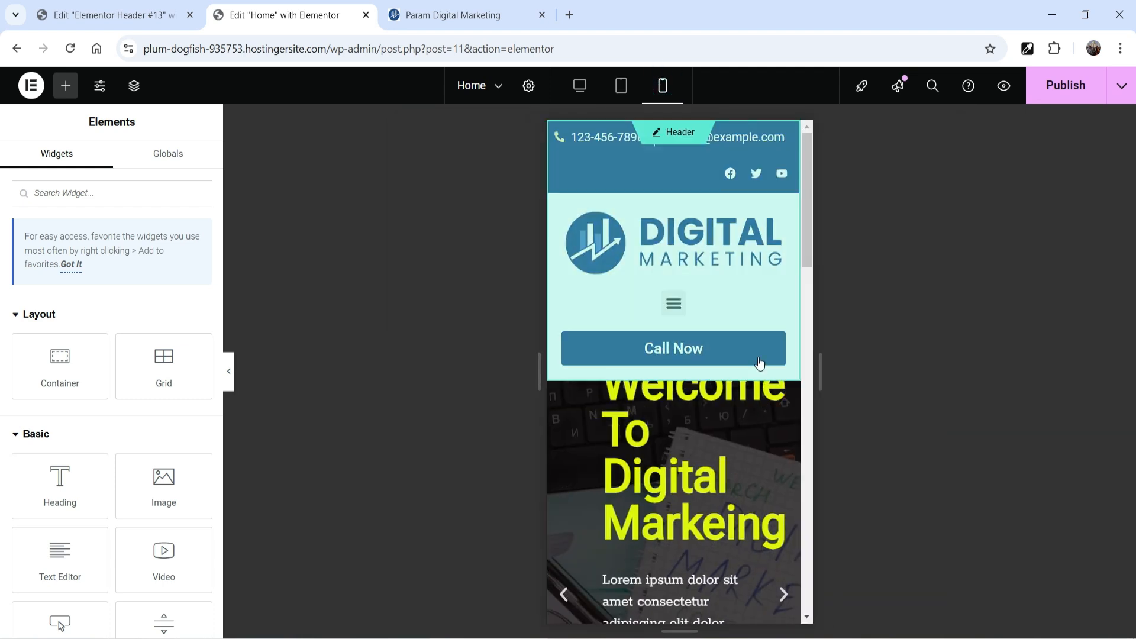
scroll(685, 425, down, 2)
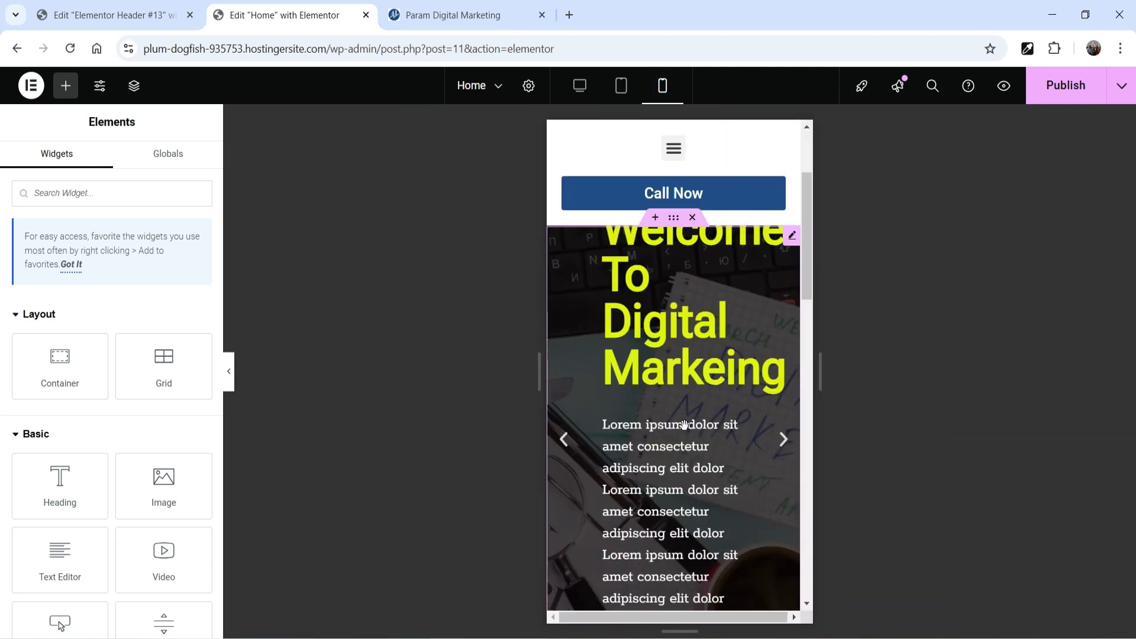
click(656, 324)
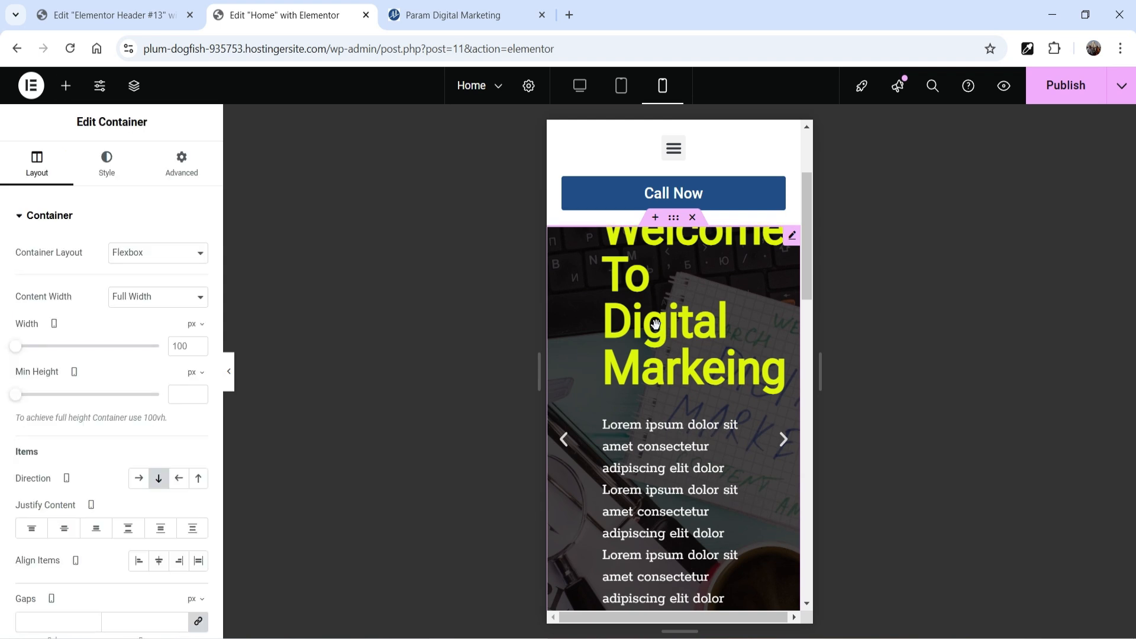
click(792, 236)
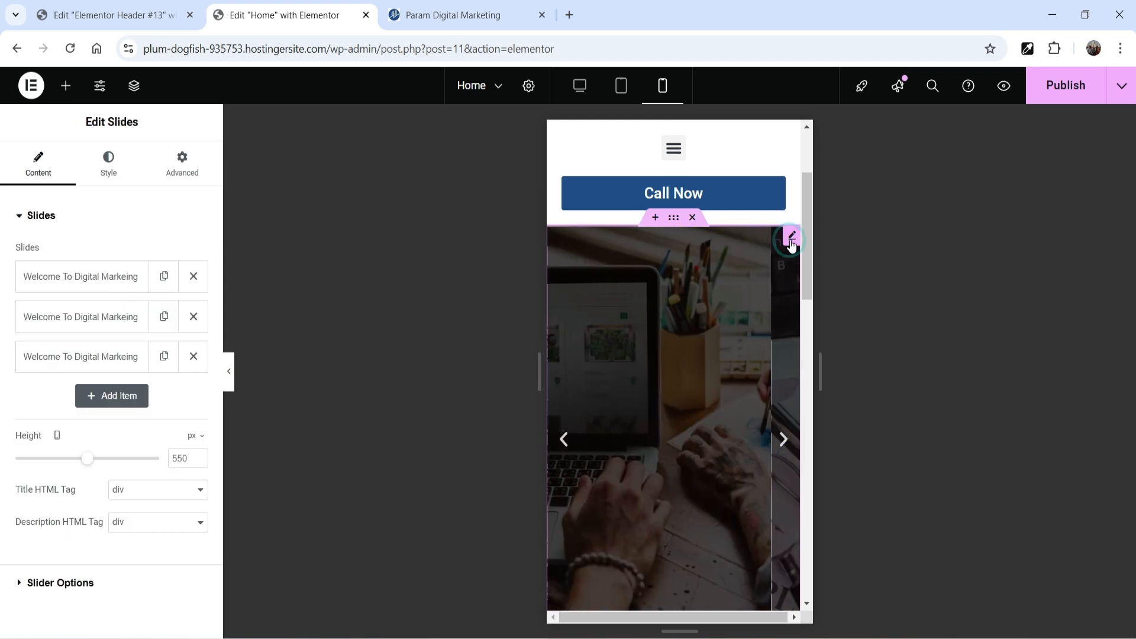
click(109, 164)
scroll(92, 529, down, 2)
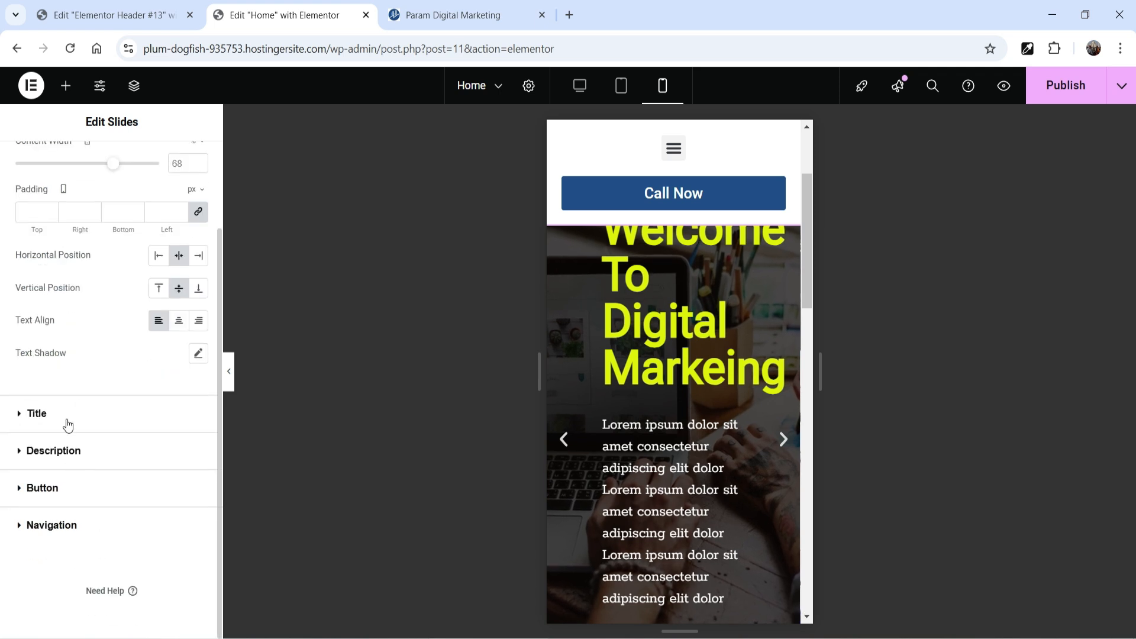
click(68, 425)
click(199, 371)
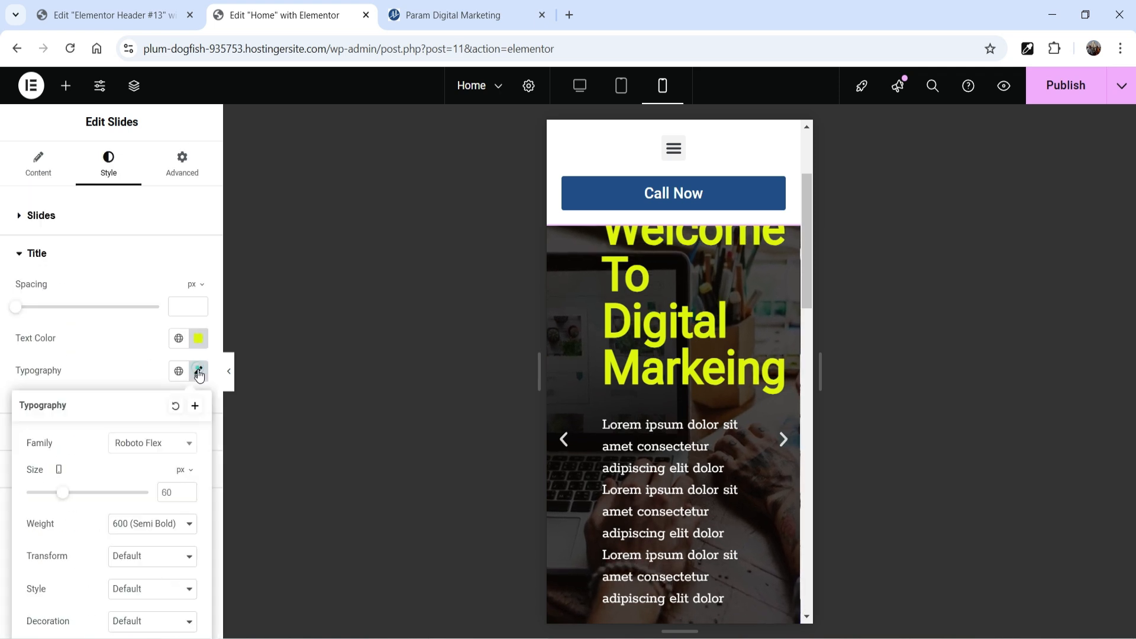
double_click(165, 492)
text(40)
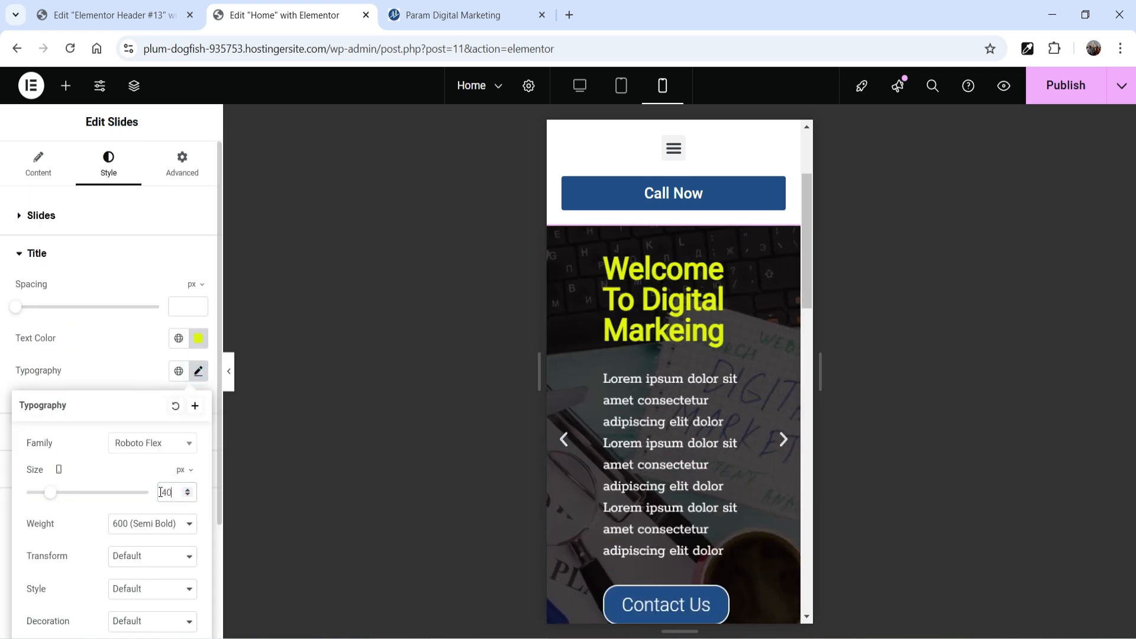
scroll(720, 462, down, 2)
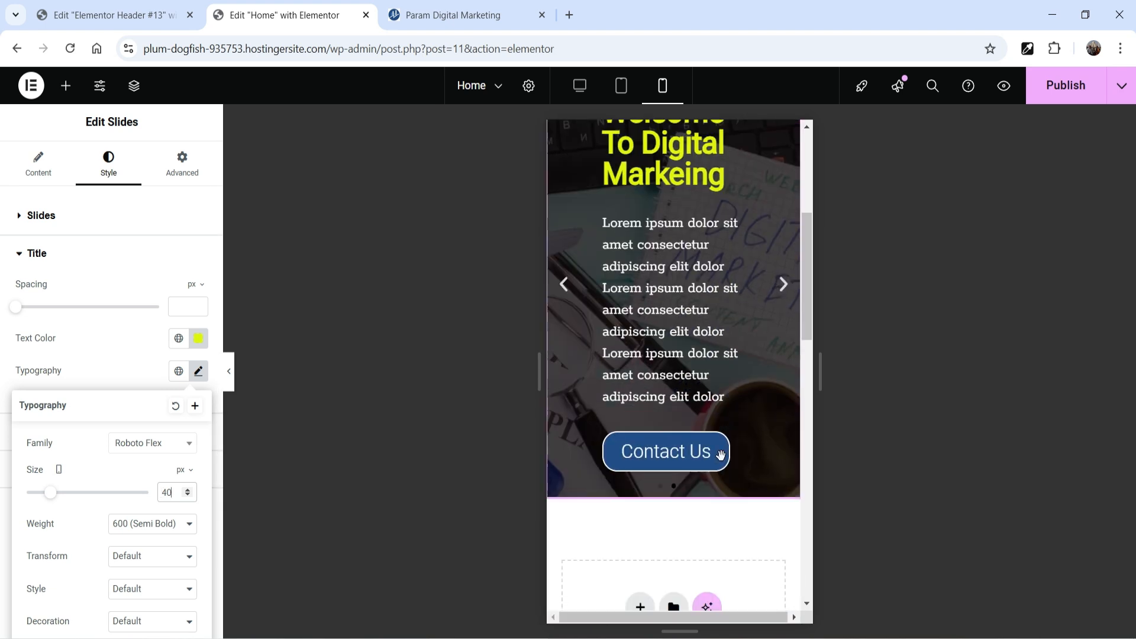
scroll(720, 456, up, 2)
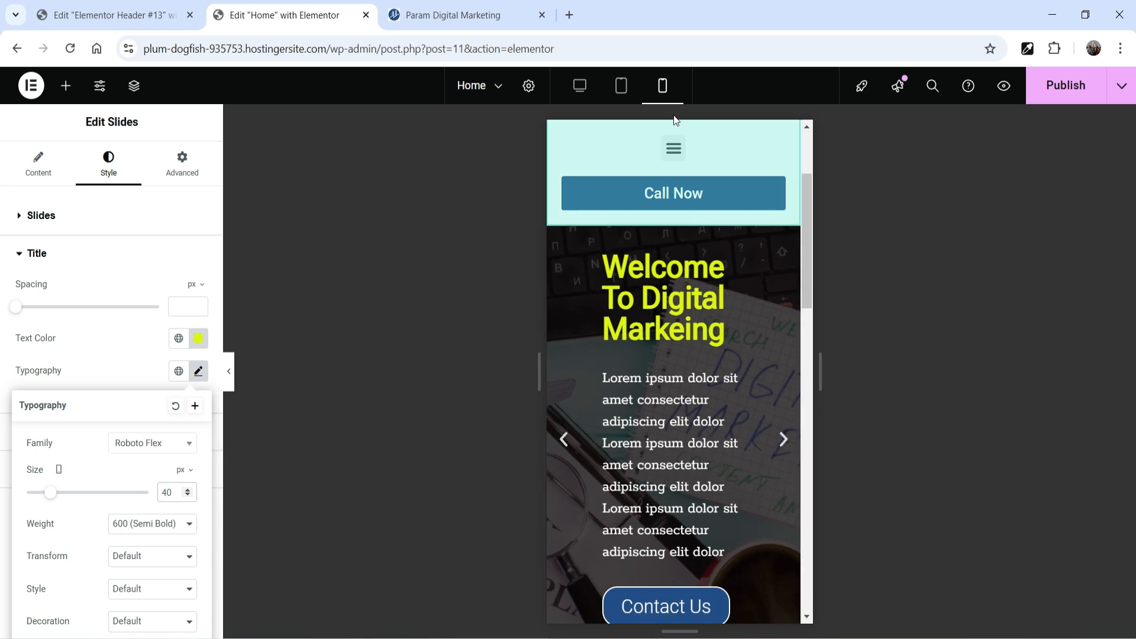
Step: Return to the desktop view and publish the Home page
click(581, 86)
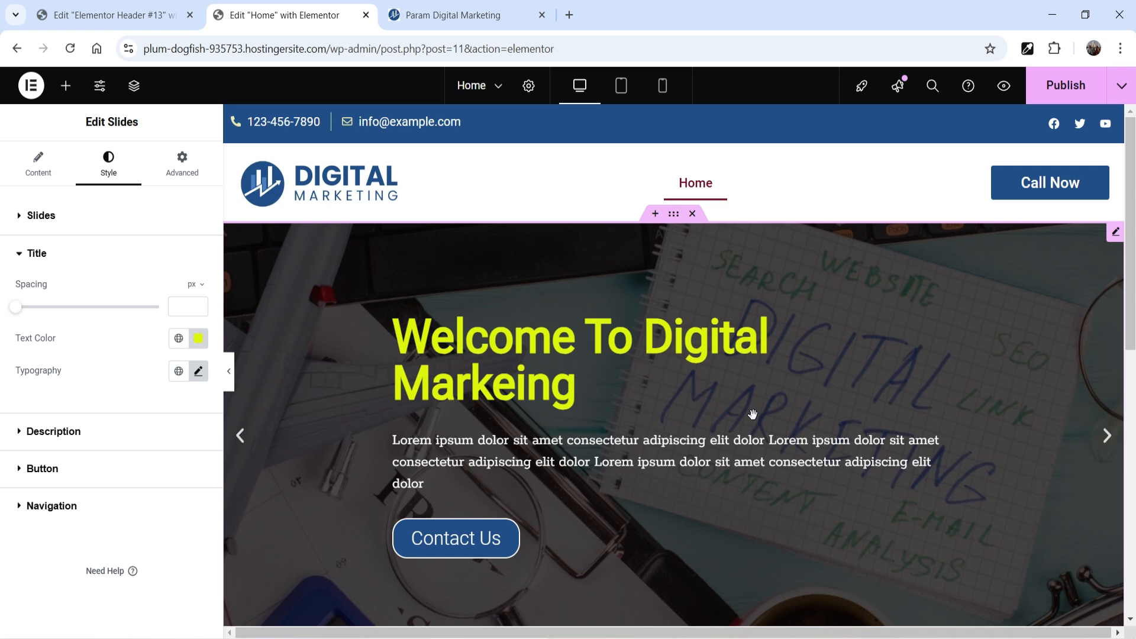
click(1065, 85)
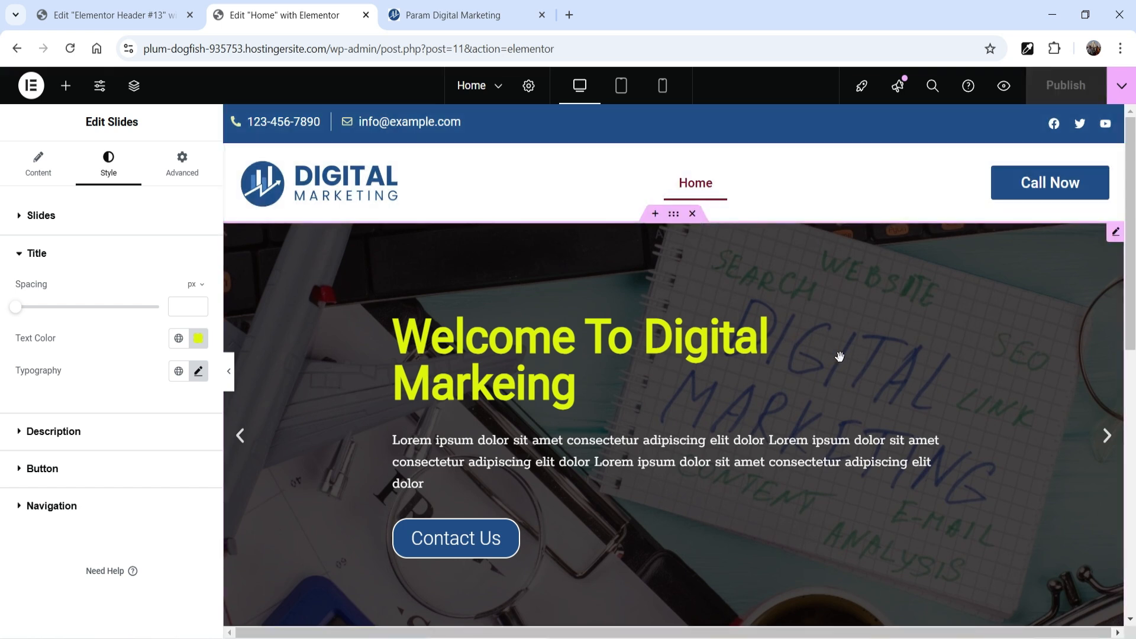
Step: Reload the live site's home page and go through the banner's slides
click(436, 14)
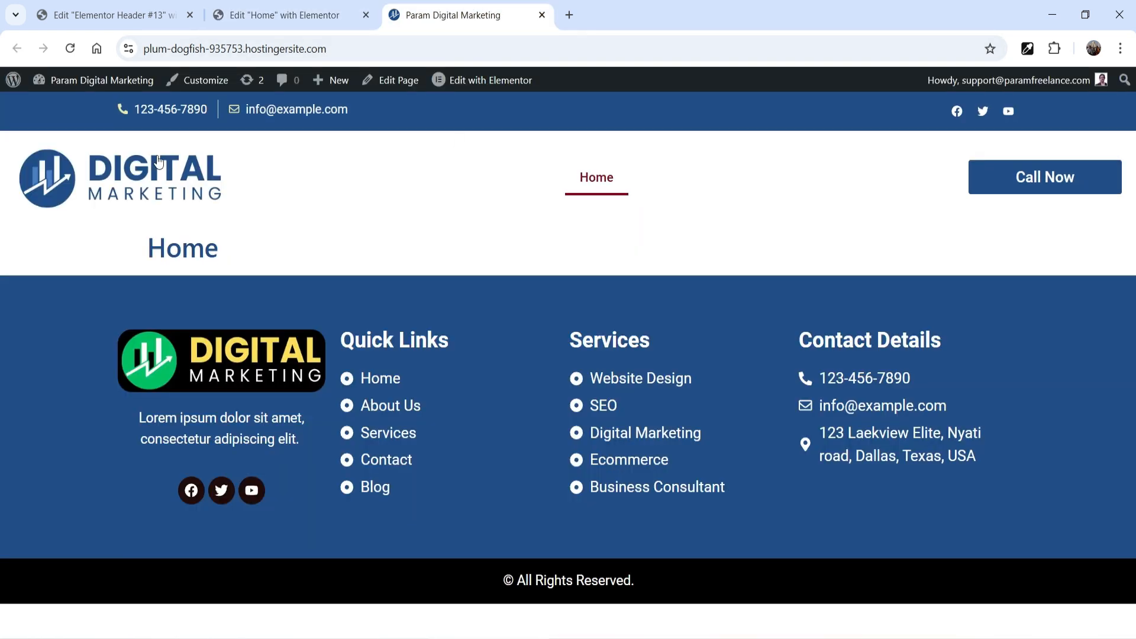
click(71, 49)
scroll(374, 216, down, 3)
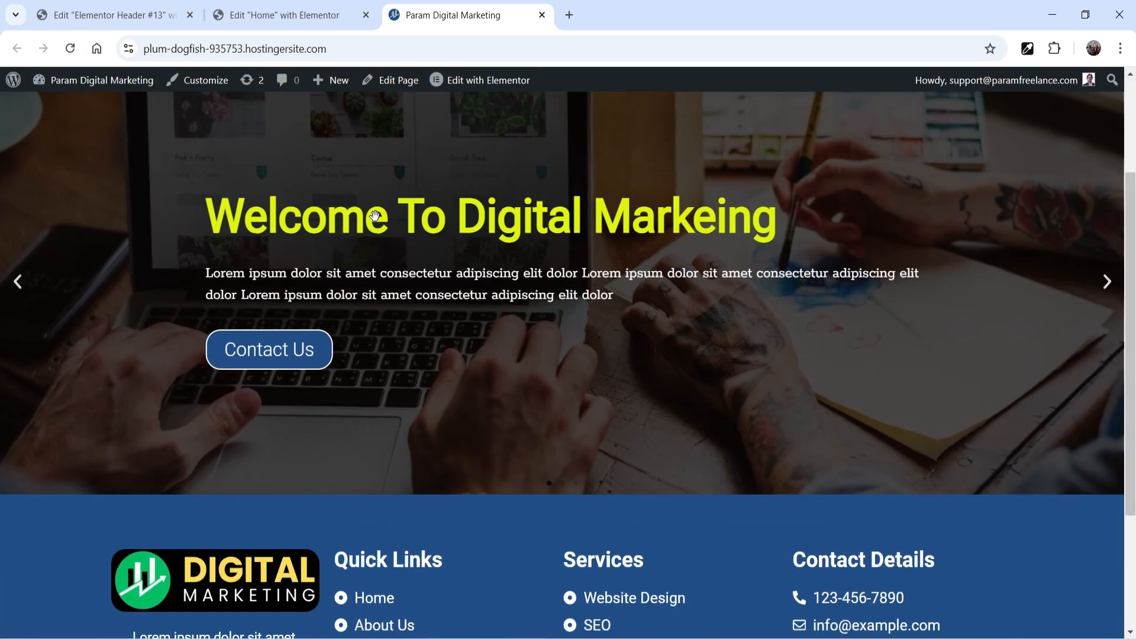
scroll(881, 286, up, 3)
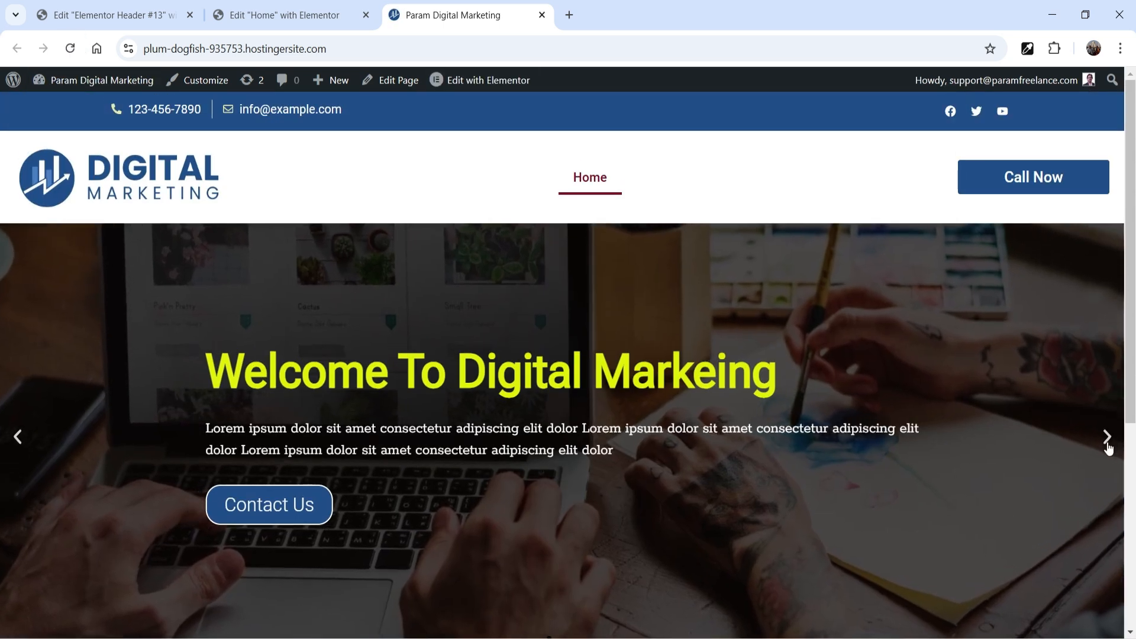
click(1109, 446)
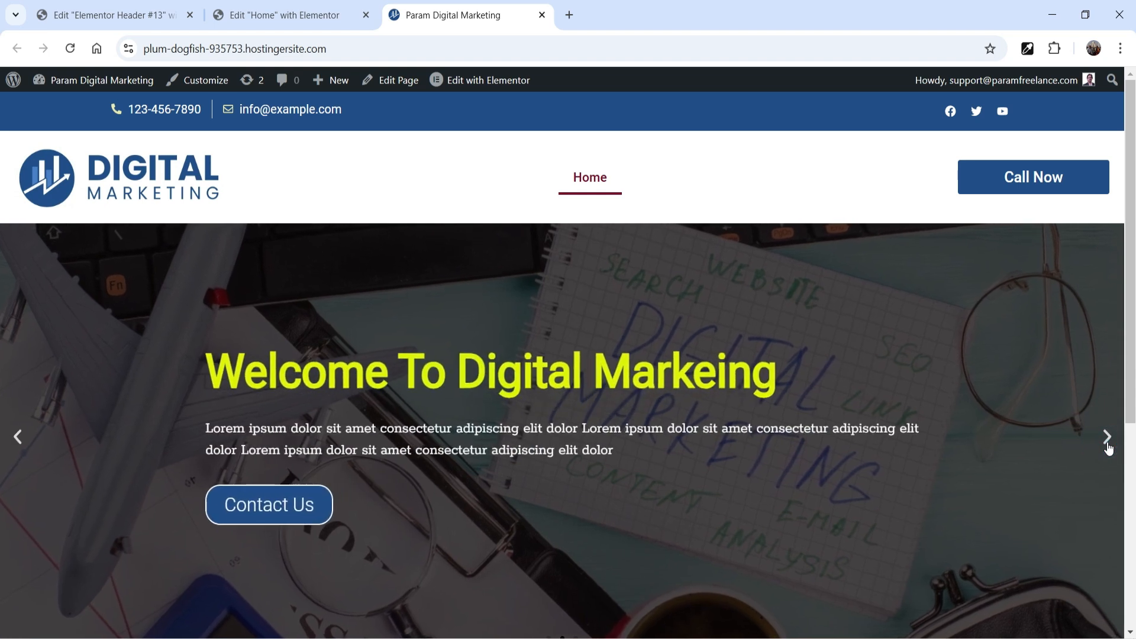
click(1109, 446)
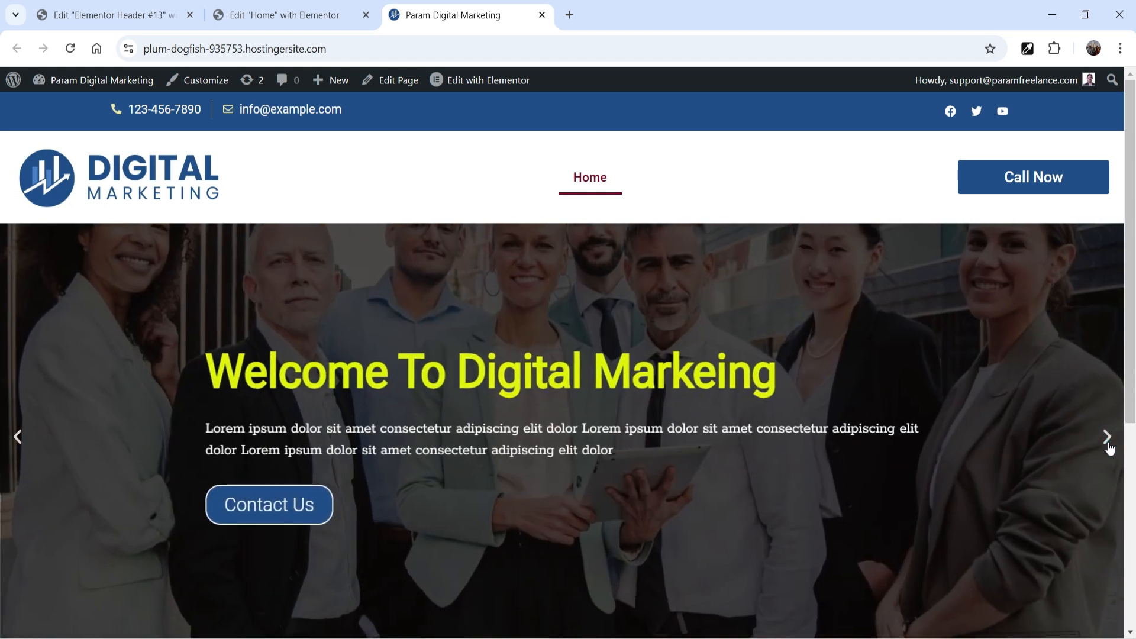
click(1109, 447)
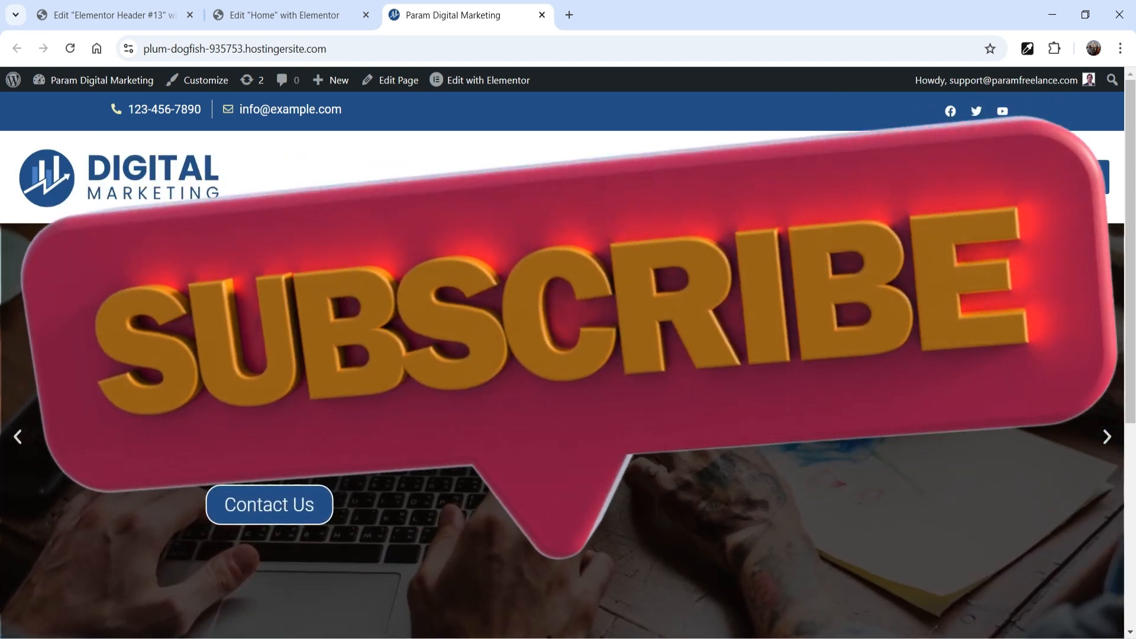